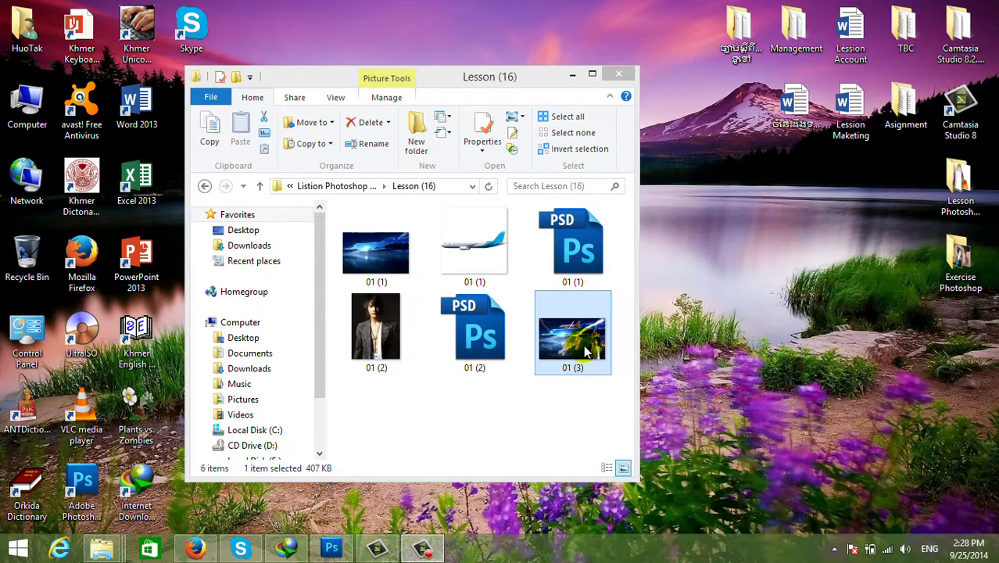
View the finished composite 01 (3) in Windows Photo Viewer, then return to Photoshop.
drag(490, 78, 486, 108)
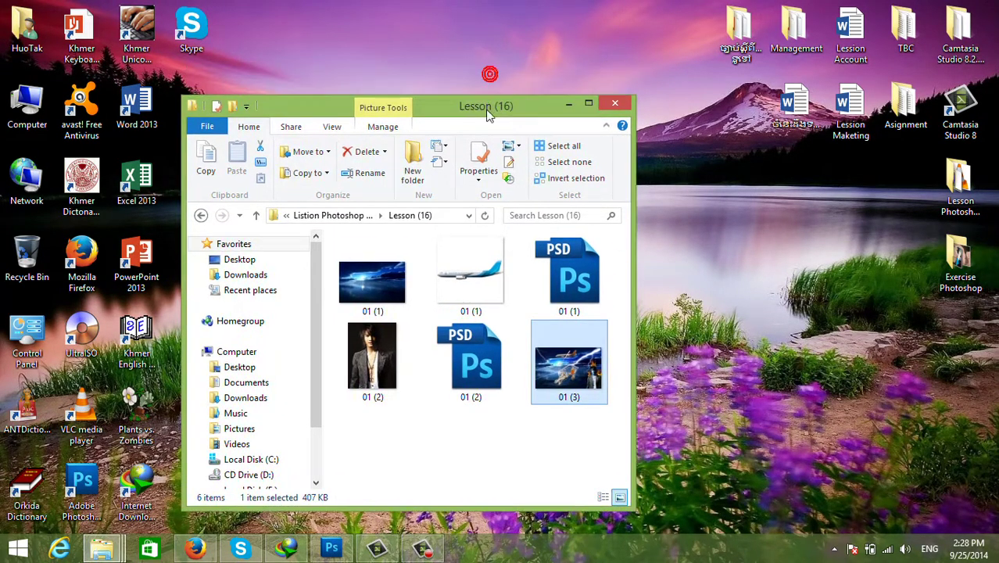
double_click(585, 361)
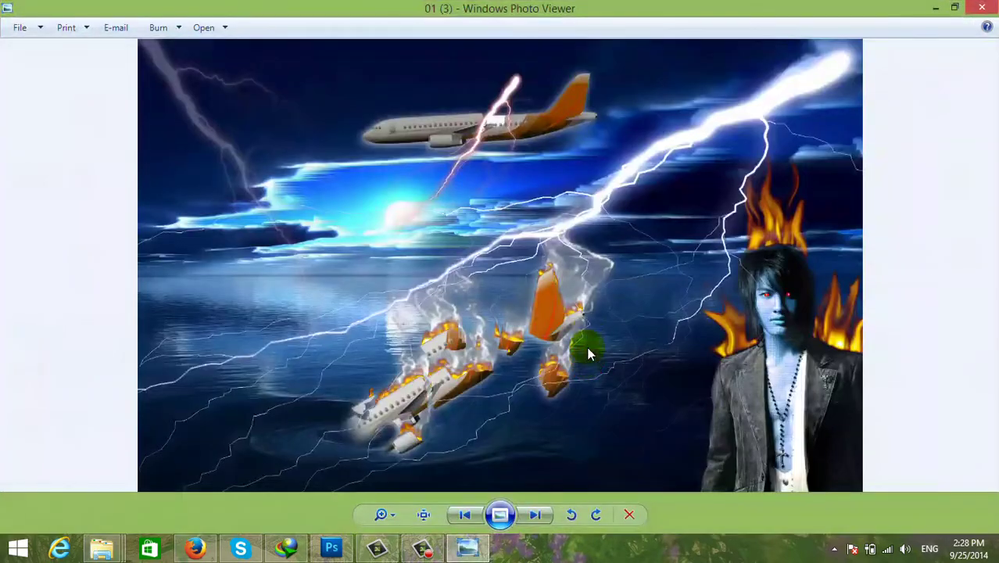
click(572, 192)
click(683, 159)
click(668, 302)
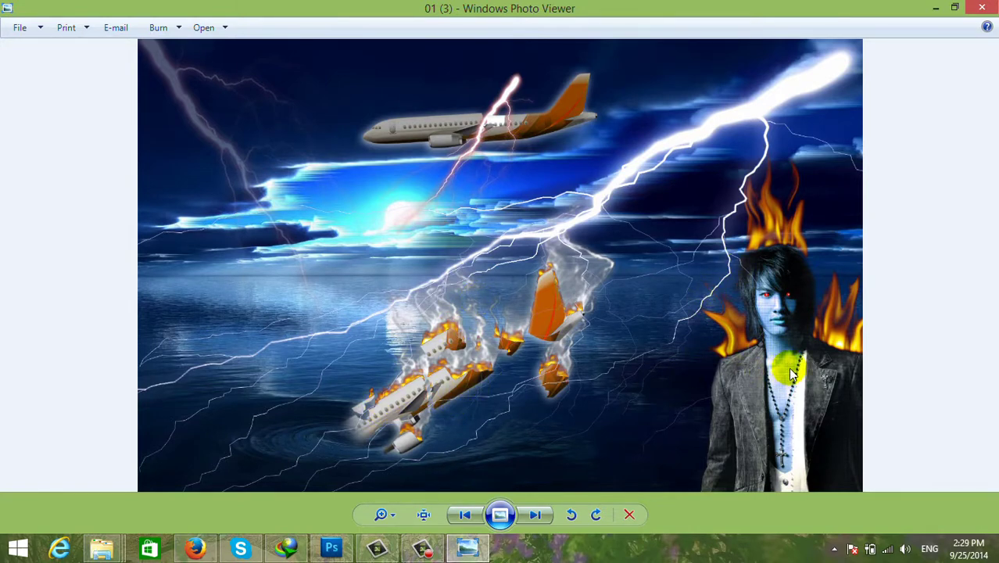
click(774, 293)
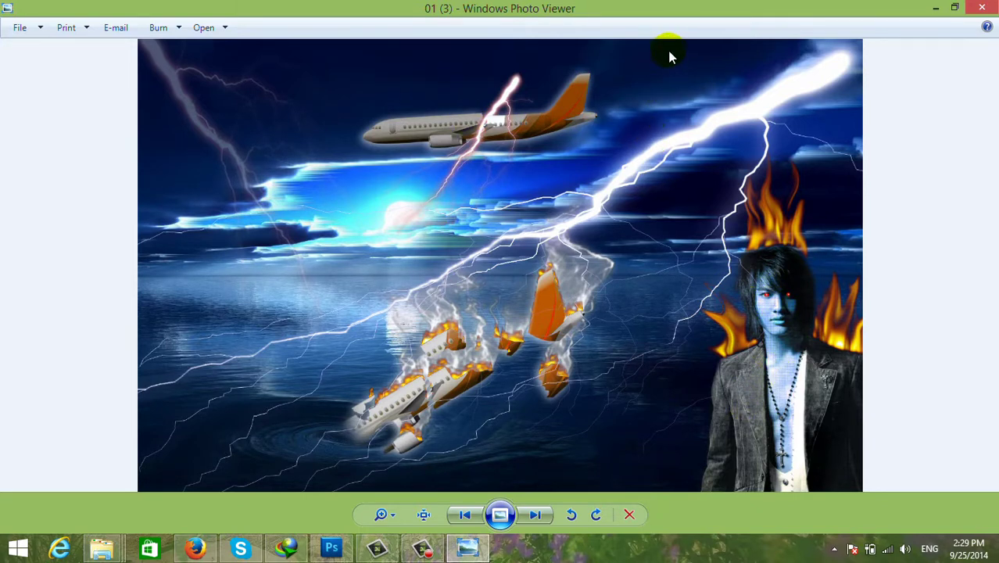
click(330, 548)
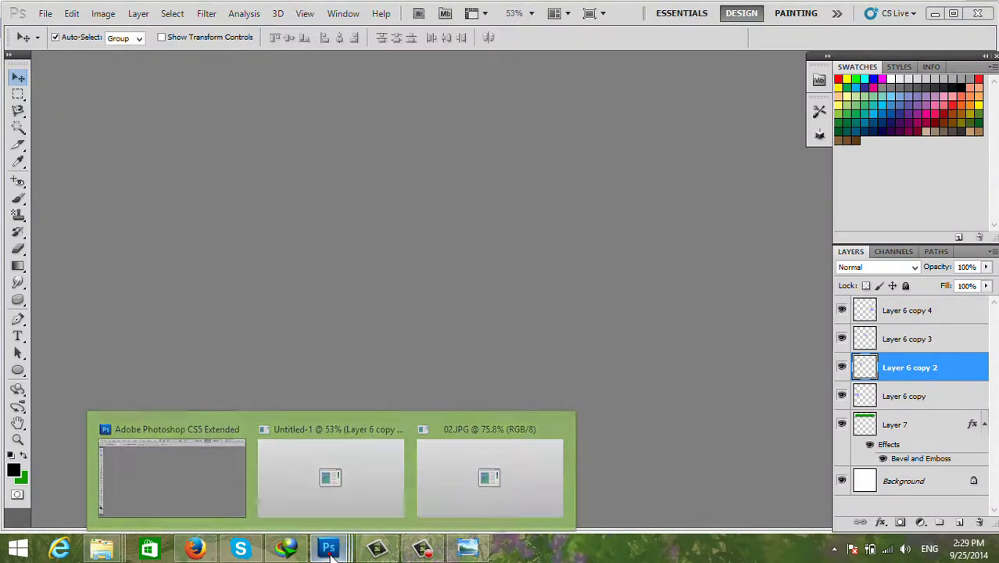
mouse_move(101, 548)
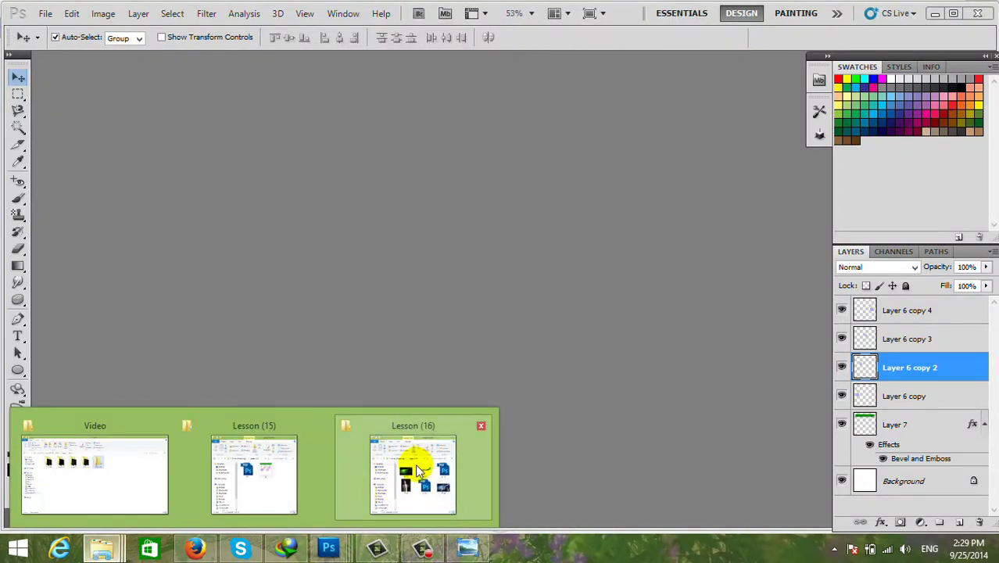
Open the night-sea photo 01 (1) in Photoshop as a floating window.
click(420, 470)
click(397, 275)
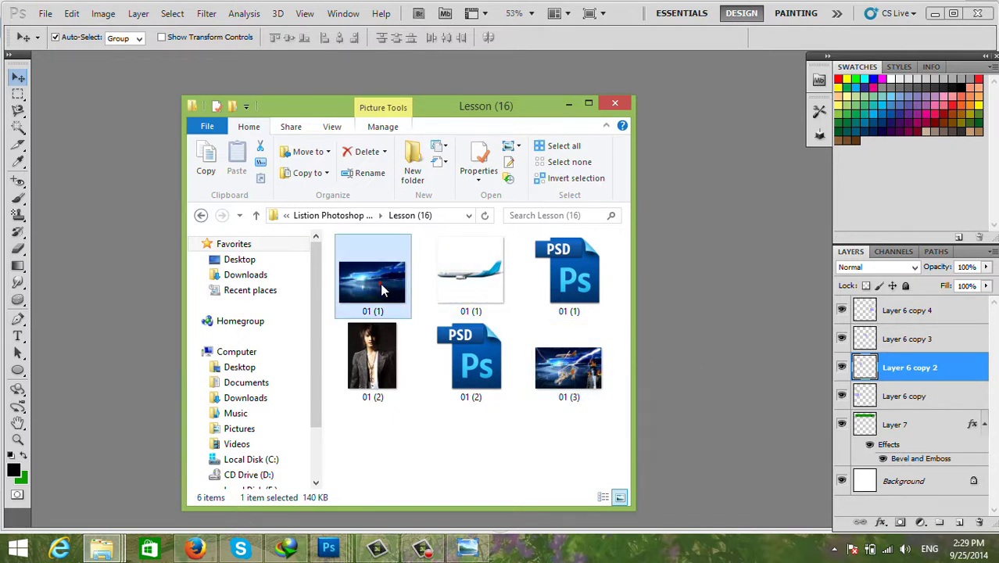
mouse_move(380, 287)
mouse_down()
mouse_move(334, 541)
mouse_move(208, 491)
mouse_move(234, 342)
mouse_up()
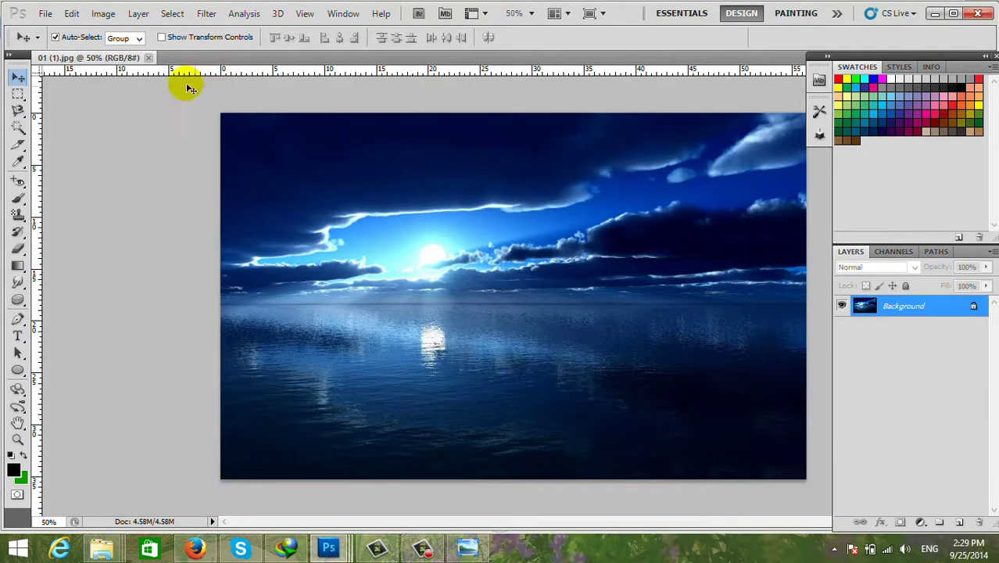
mouse_move(105, 57)
mouse_down()
mouse_move(383, 75)
mouse_move(405, 87)
mouse_up()
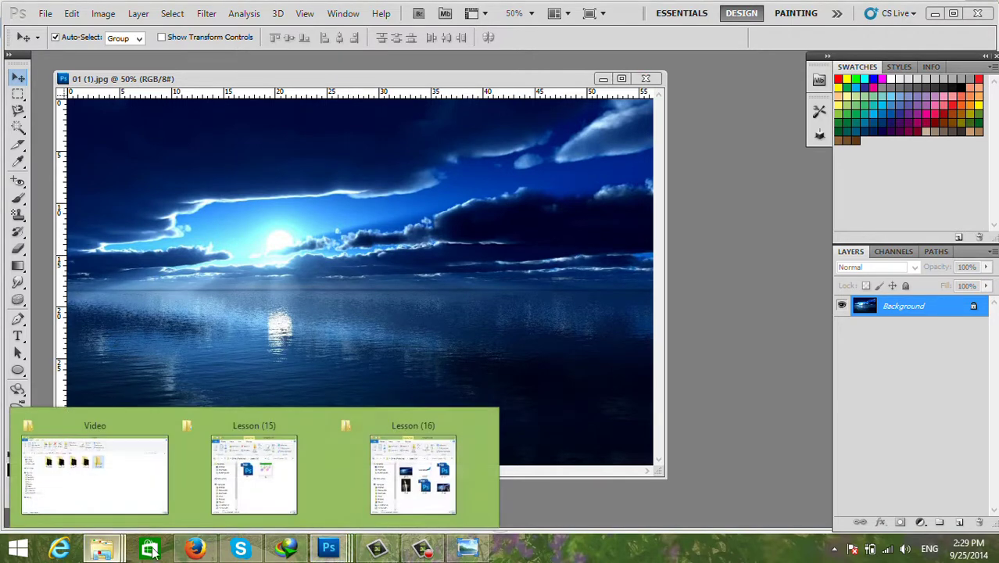
Open the finished composite 01 (3) in Photoshop as its own floating window.
click(386, 466)
mouse_move(570, 362)
mouse_down()
mouse_move(186, 541)
mouse_move(151, 497)
mouse_move(736, 321)
mouse_up()
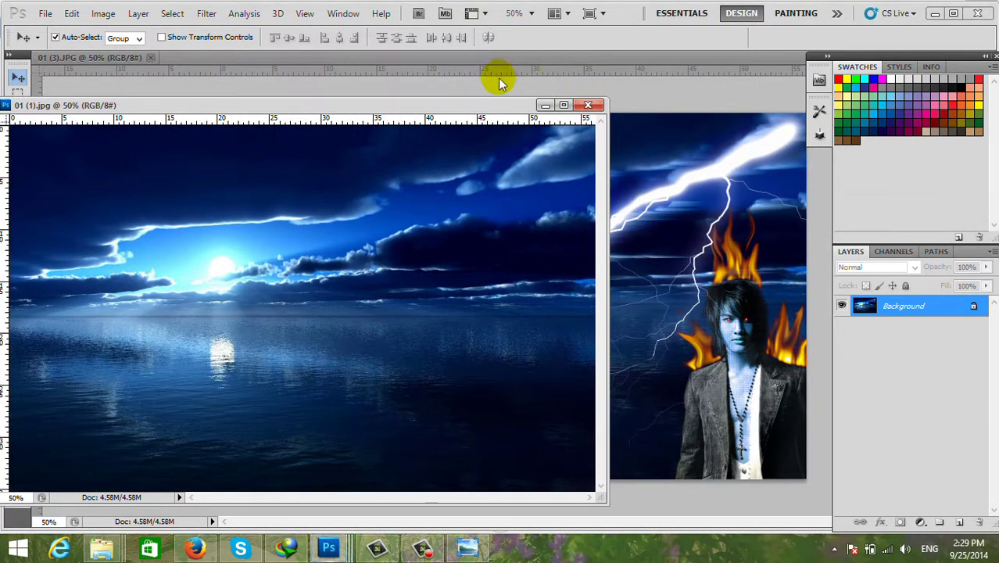
mouse_move(129, 56)
mouse_down()
mouse_move(379, 116)
mouse_move(310, 121)
mouse_move(397, 123)
mouse_up()
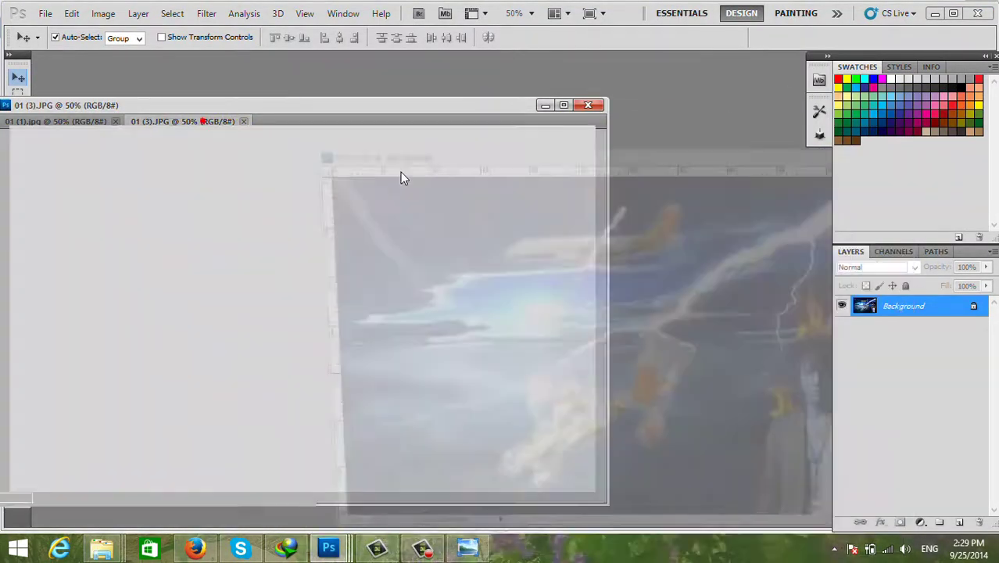
drag(211, 127, 730, 161)
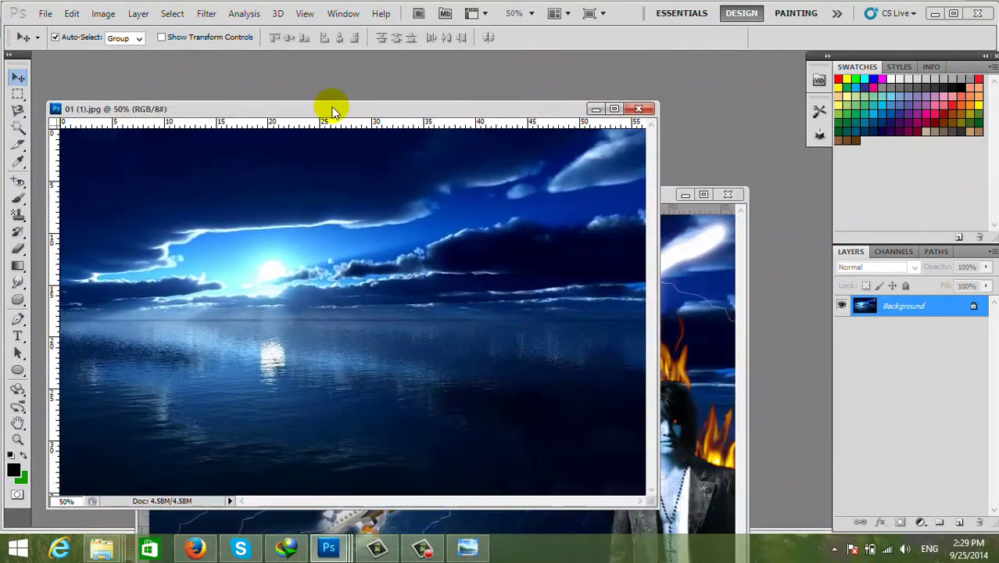
Glance at the Filter menu and arrange the 01 (1) and 01 (3) windows.
drag(281, 107, 328, 111)
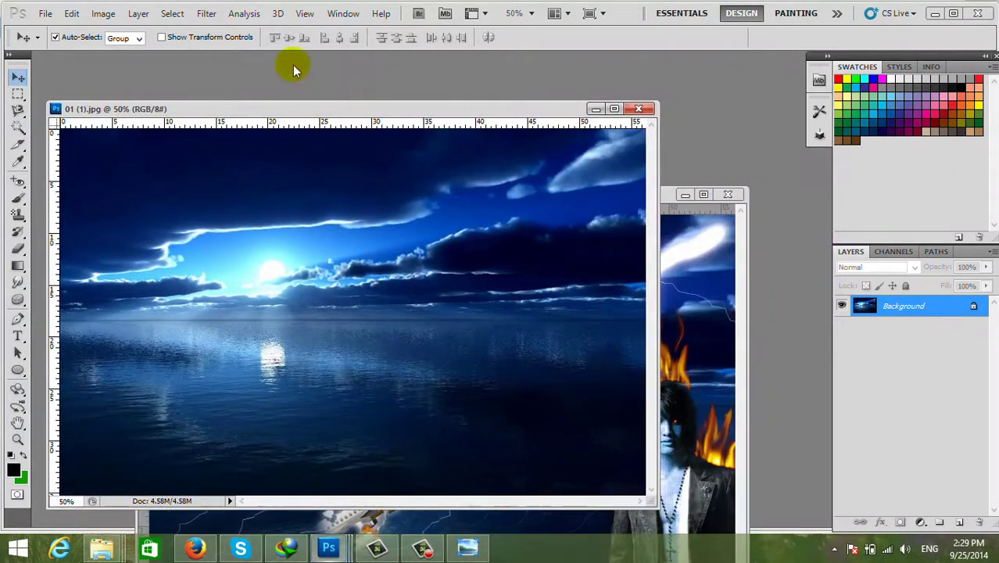
click(205, 14)
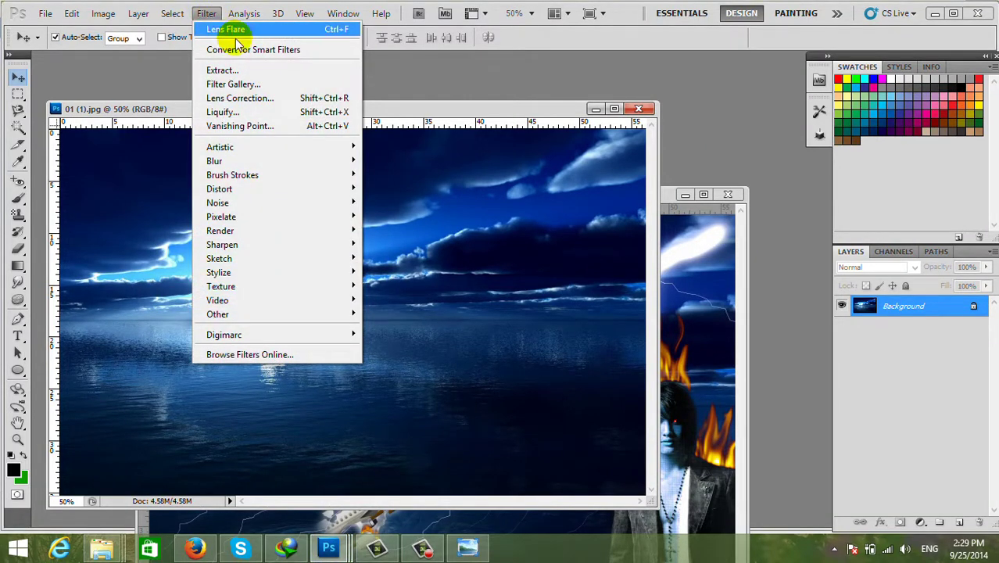
click(443, 109)
drag(539, 116, 391, 140)
mouse_move(625, 197)
mouse_down()
mouse_move(696, 103)
mouse_move(589, 102)
mouse_up()
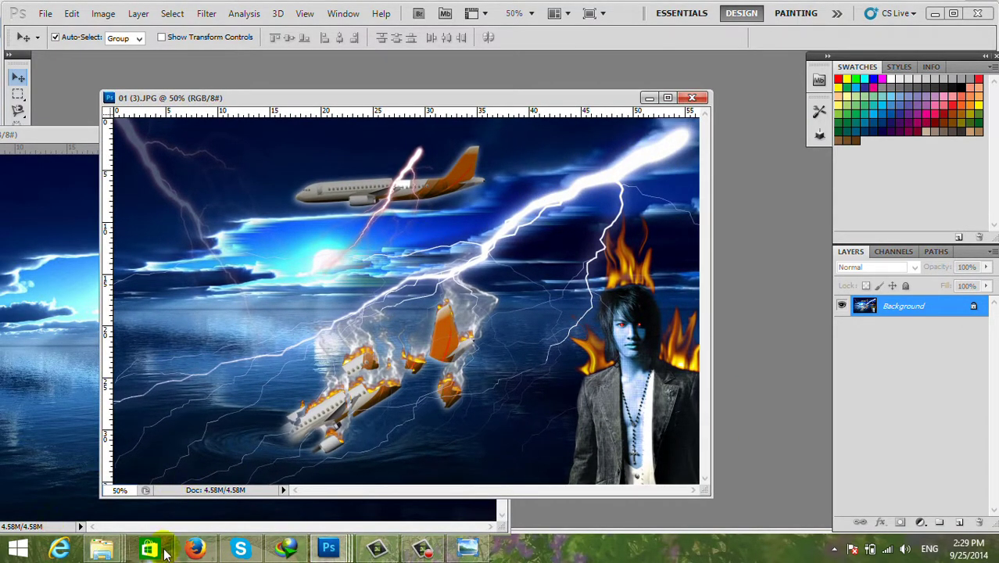
mouse_move(101, 549)
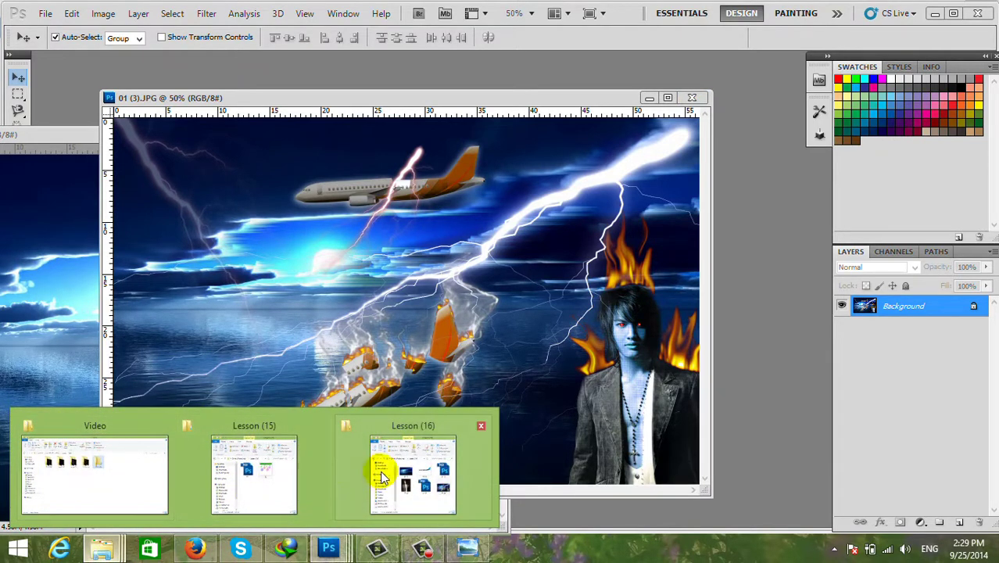
Browse to Plugin PS > AlienSkin Xenofex 1.1 and run its Setup program.
click(382, 477)
click(200, 214)
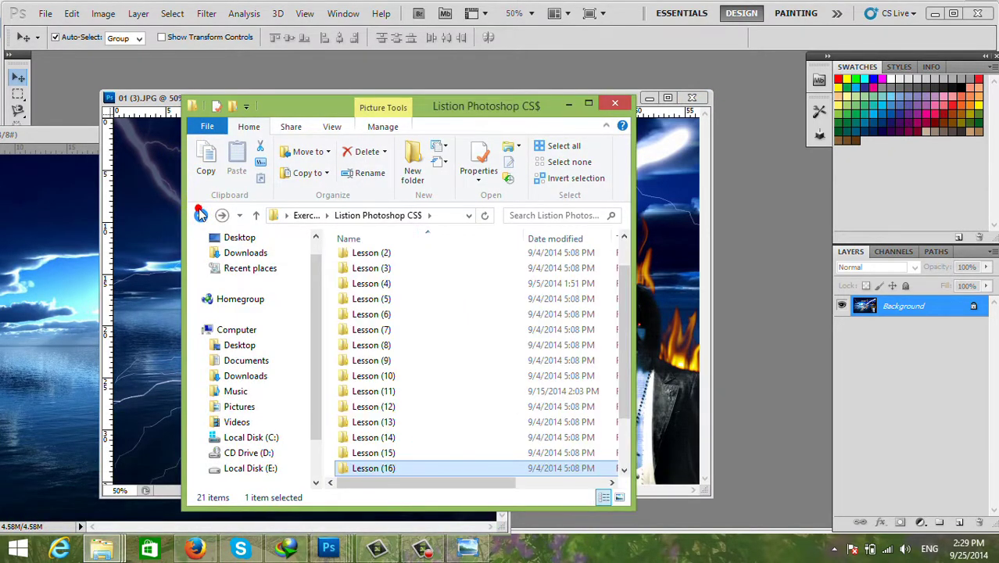
double_click(376, 267)
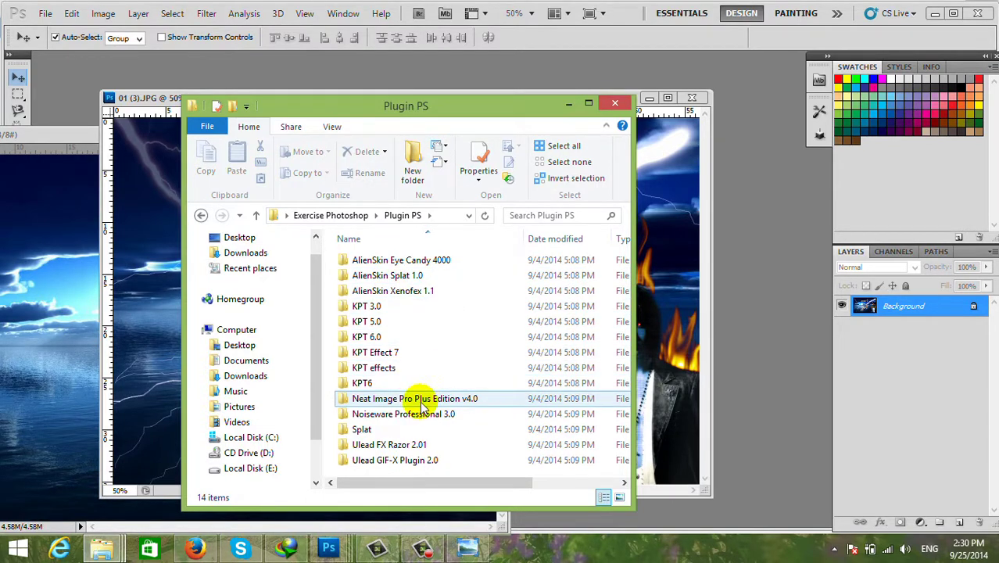
double_click(395, 296)
click(396, 292)
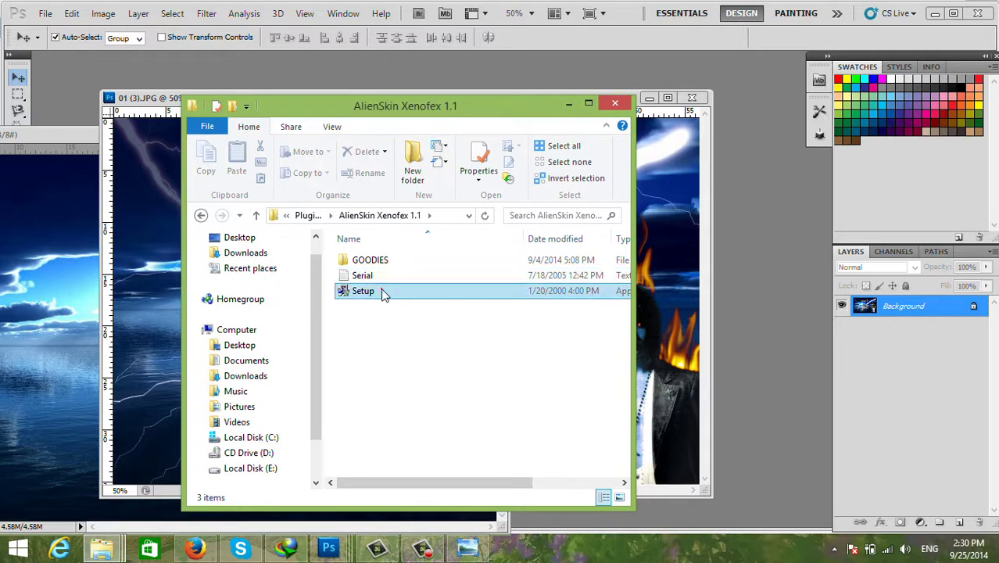
click(383, 292)
double_click(381, 291)
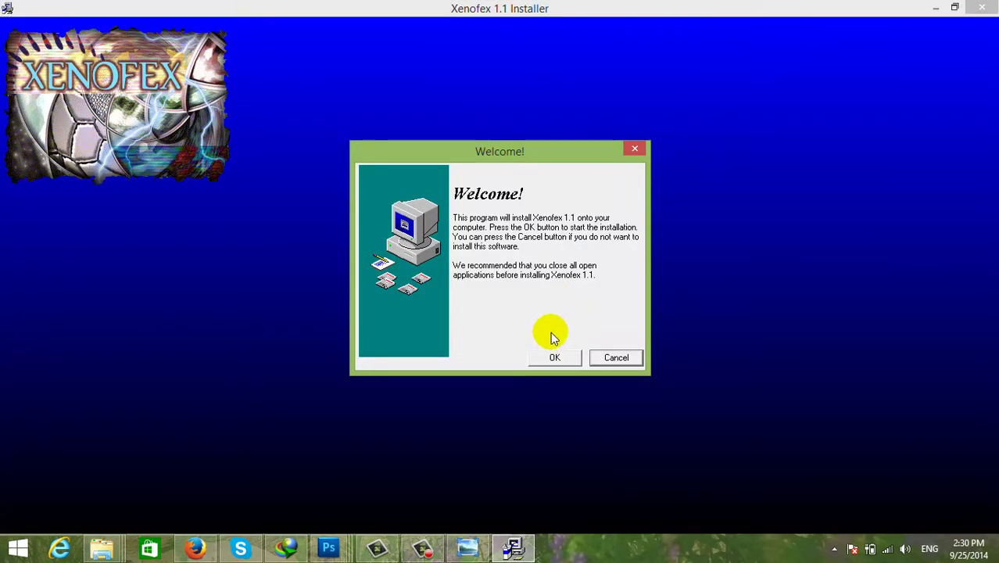
Accept the Welcome, License and Read Me screens and approve searching for Photoshop's plug-in folder.
click(553, 357)
click(558, 369)
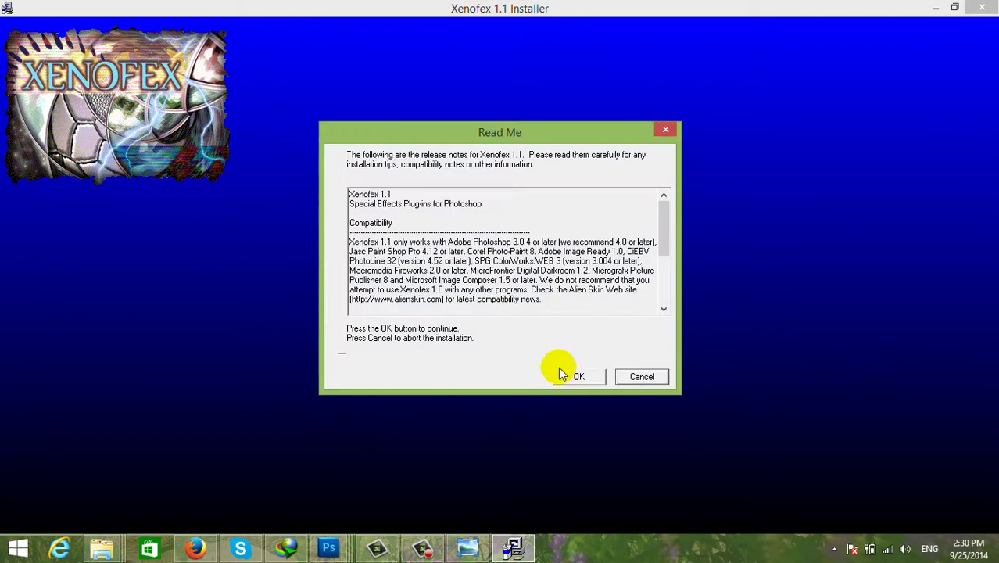
click(570, 373)
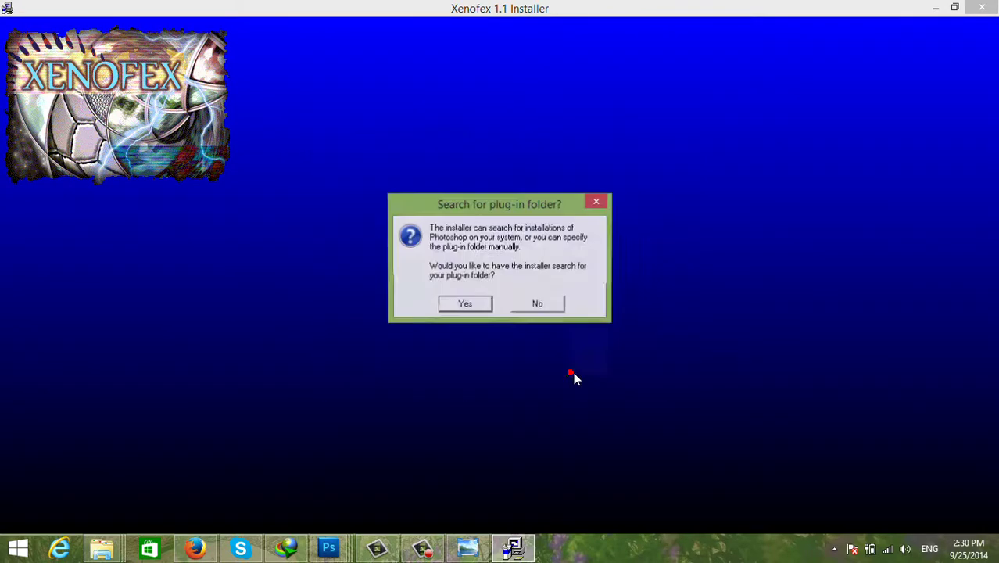
click(467, 305)
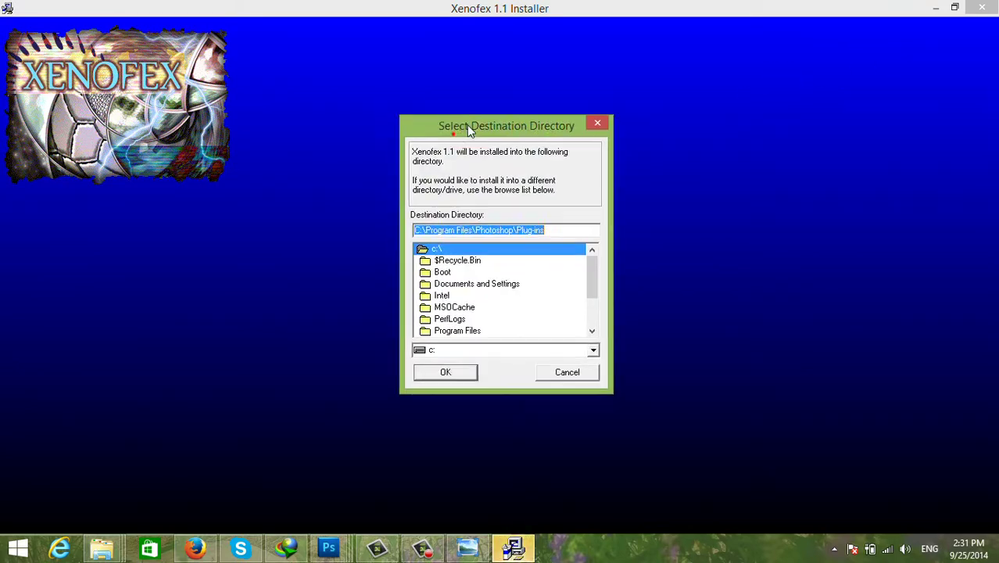
Set the install destination to C:\Program Files\Adobe\Adobe Photoshop CS5\Plug-ins\Filters.
drag(469, 129, 510, 106)
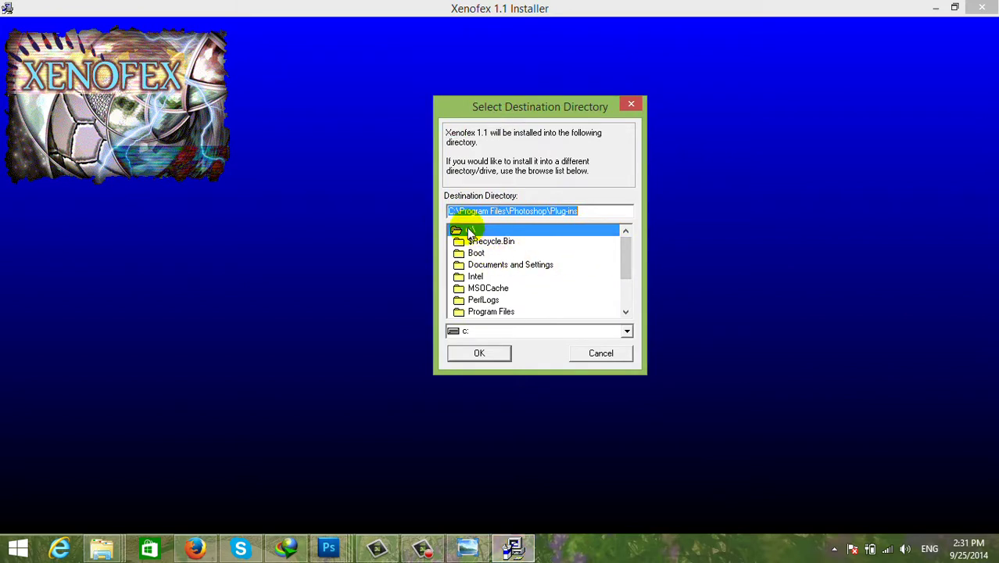
click(465, 230)
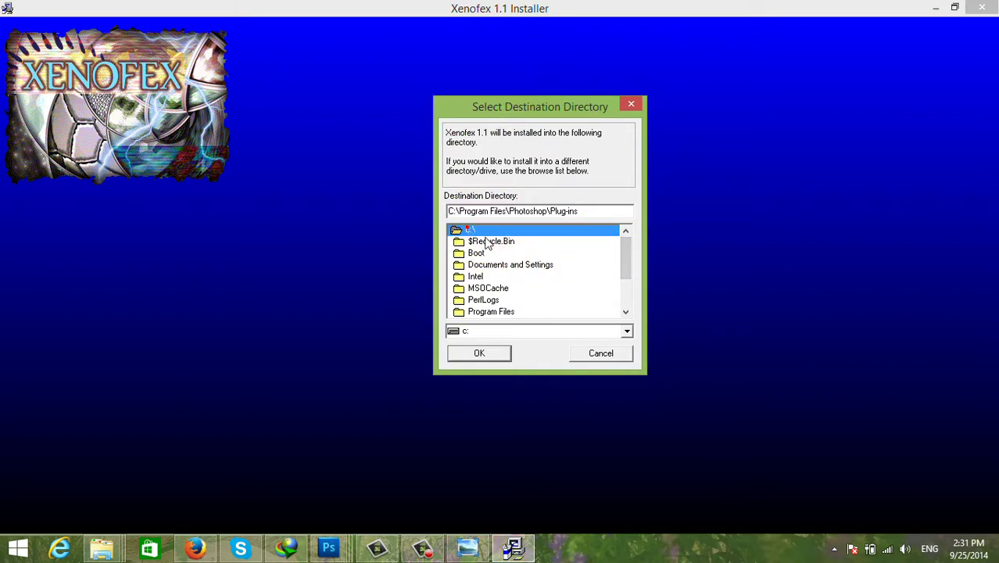
double_click(490, 311)
double_click(492, 255)
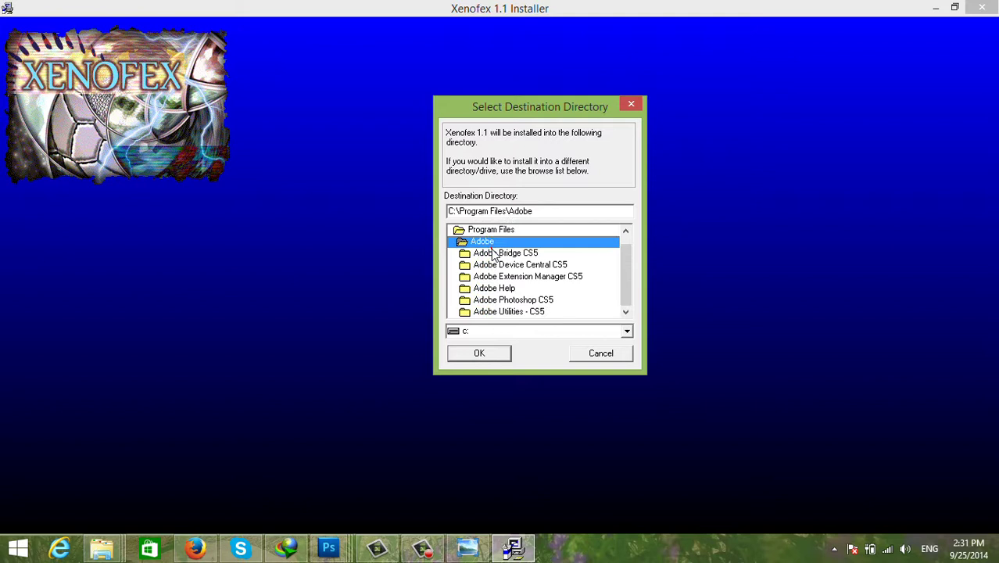
click(514, 307)
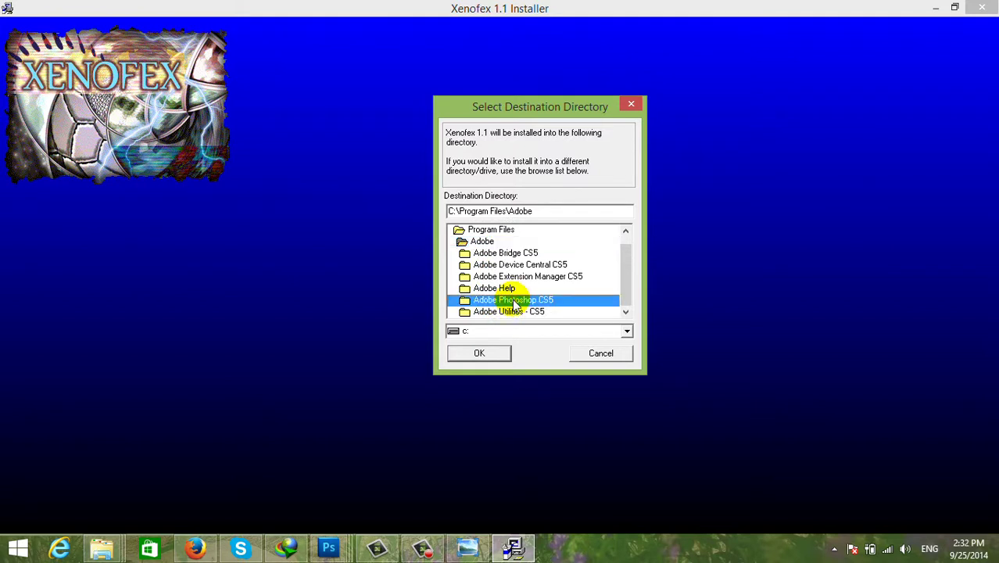
double_click(514, 307)
scroll(514, 301, down, 1)
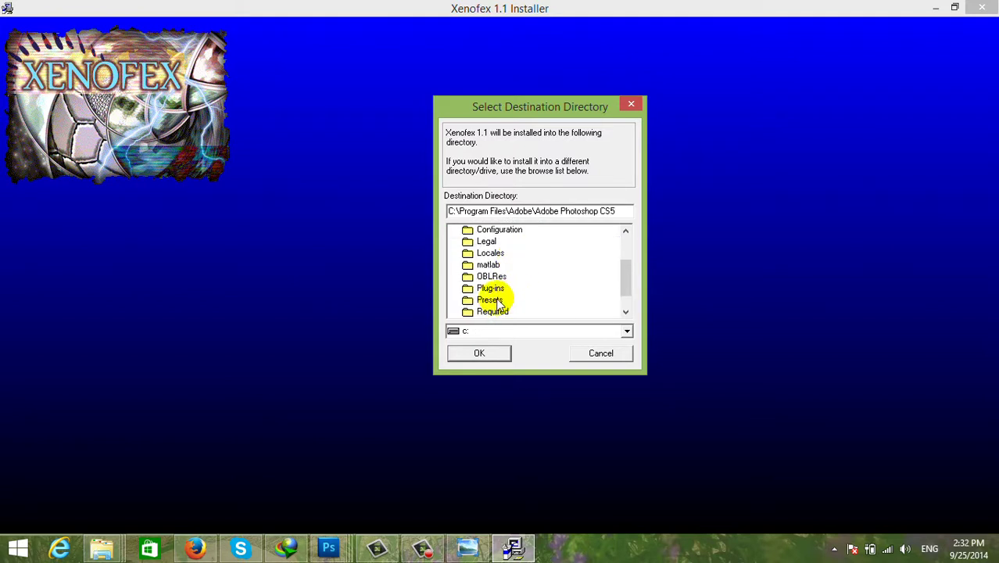
click(490, 289)
double_click(489, 289)
scroll(520, 304, down, 1)
double_click(489, 297)
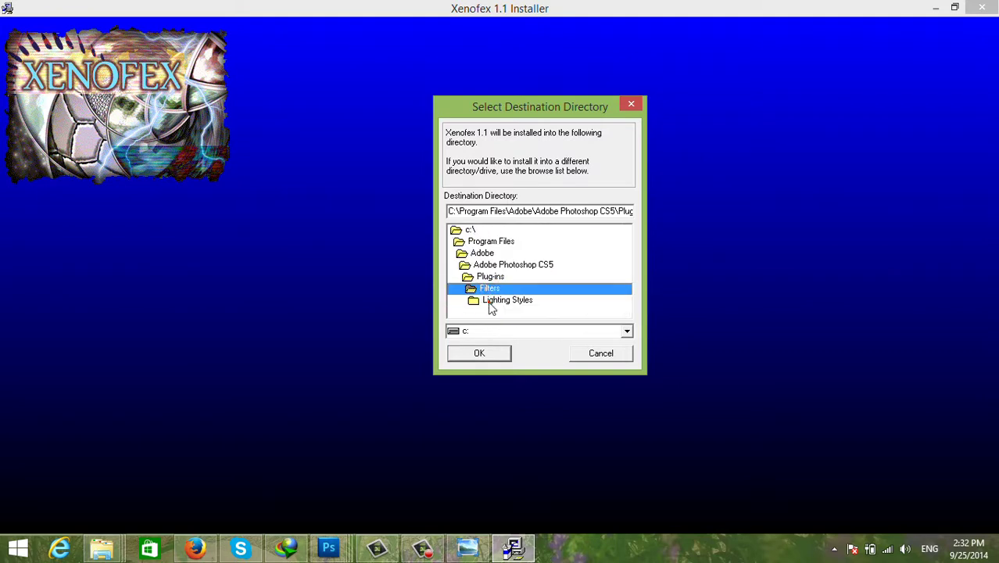
click(486, 353)
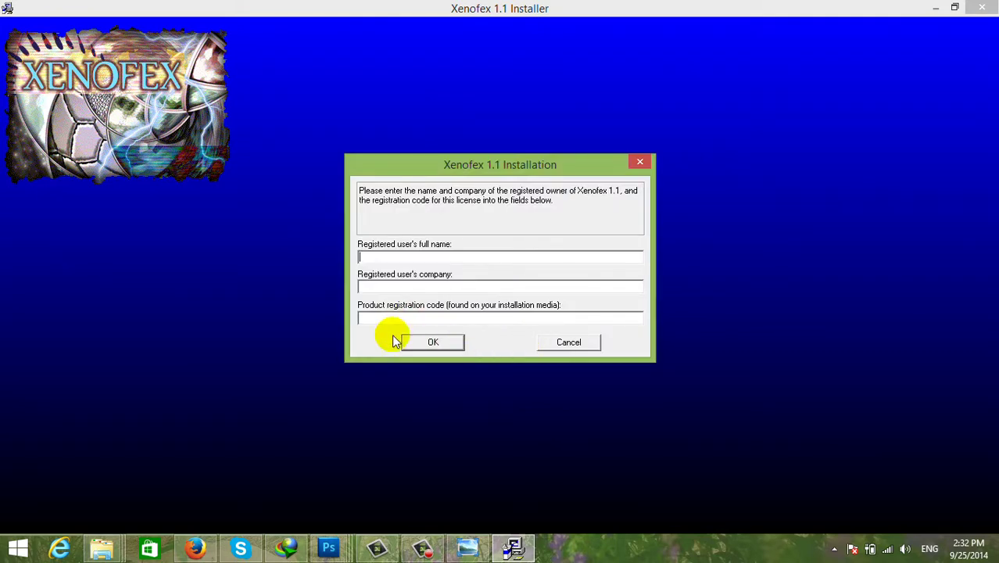
Copy the registration code from the Serial text file in the Xenofex folder.
click(100, 547)
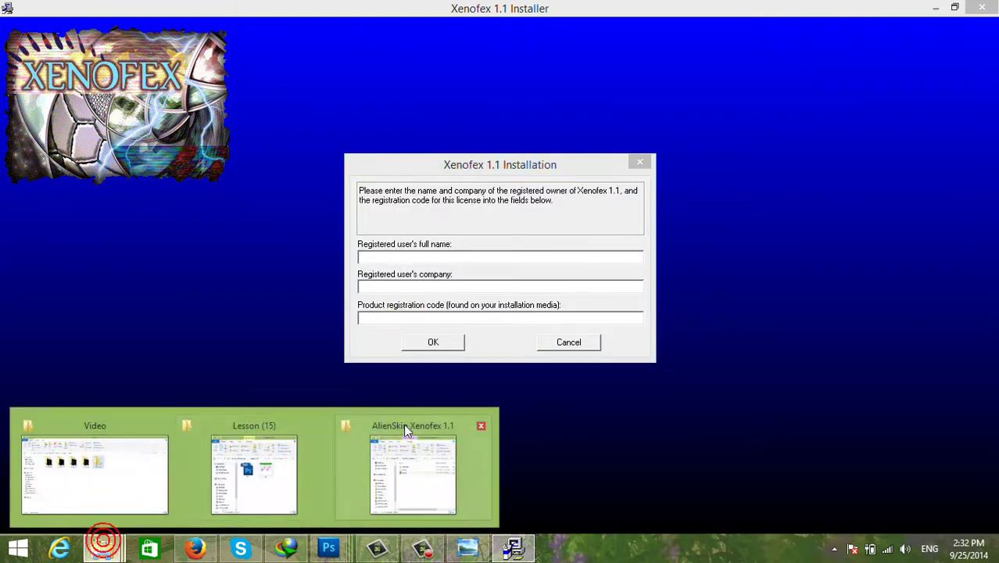
click(401, 445)
double_click(362, 275)
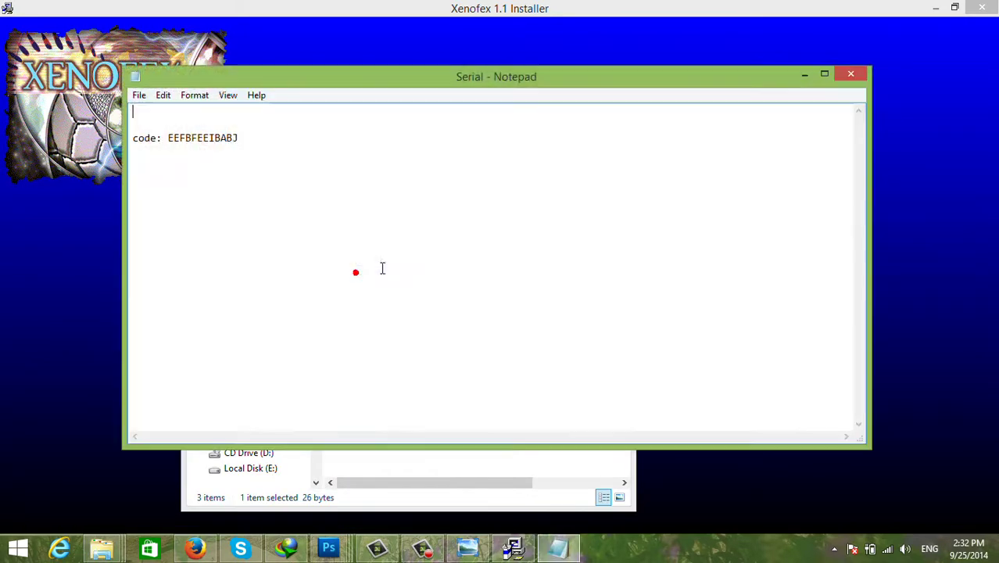
double_click(197, 151)
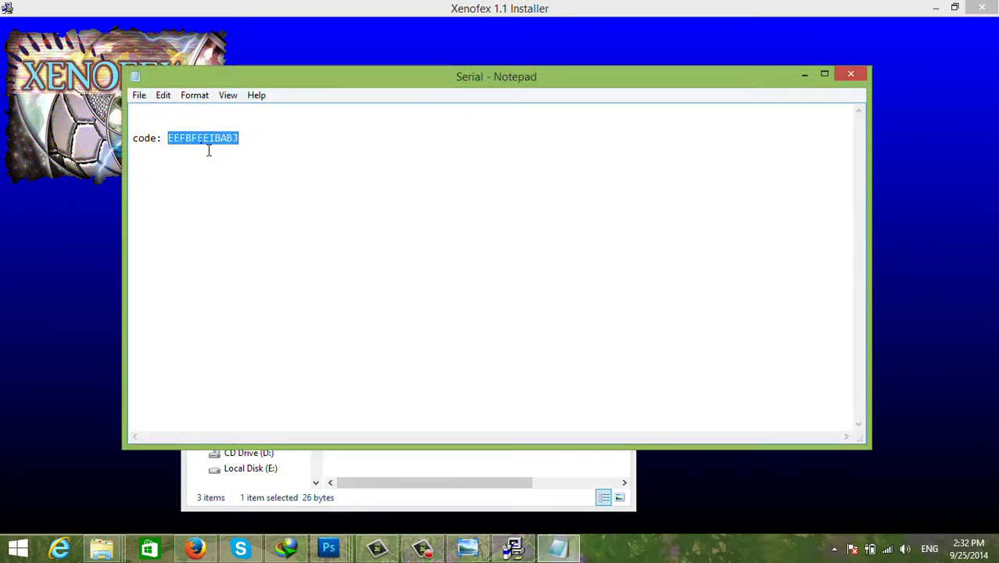
right_click(201, 142)
click(255, 190)
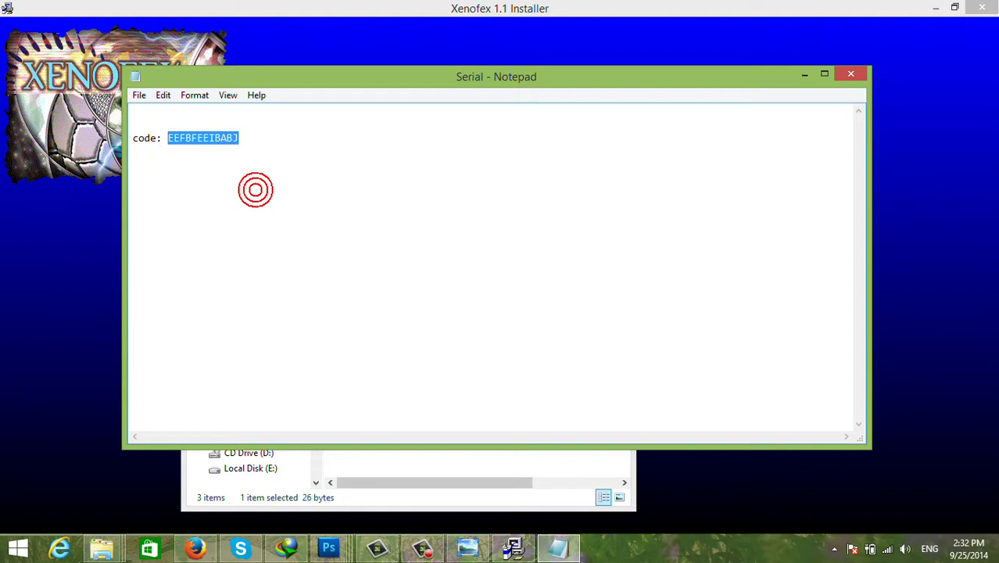
Paste the code into the code, company and full-name fields, then confirm and finish setup.
click(532, 552)
right_click(435, 319)
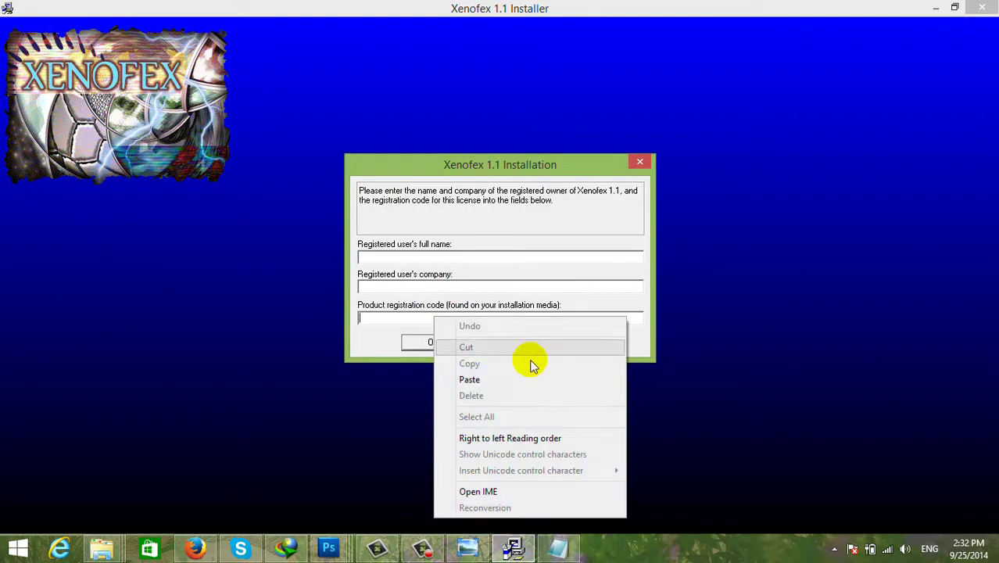
click(495, 379)
right_click(420, 287)
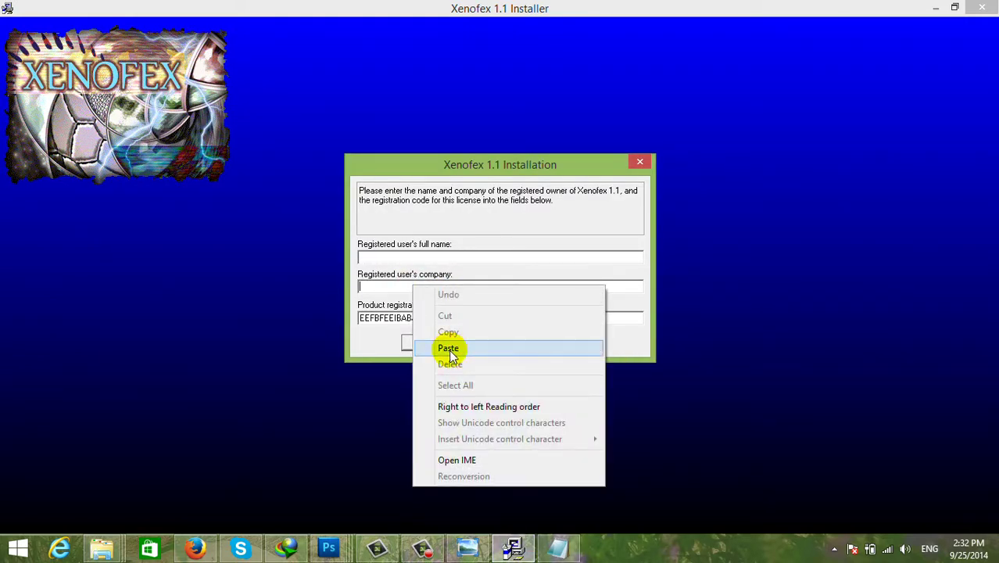
click(449, 348)
right_click(435, 258)
click(482, 319)
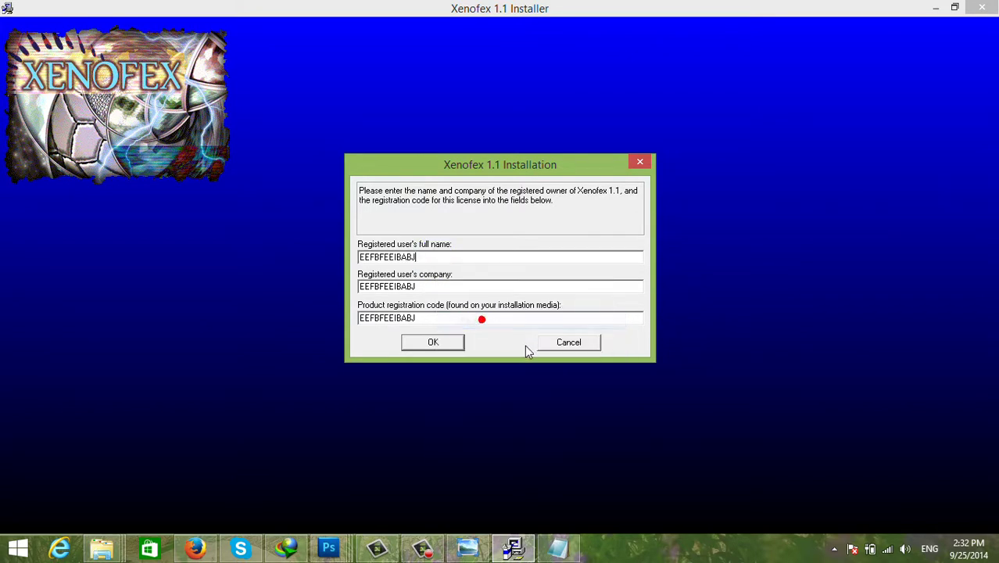
click(438, 344)
click(449, 312)
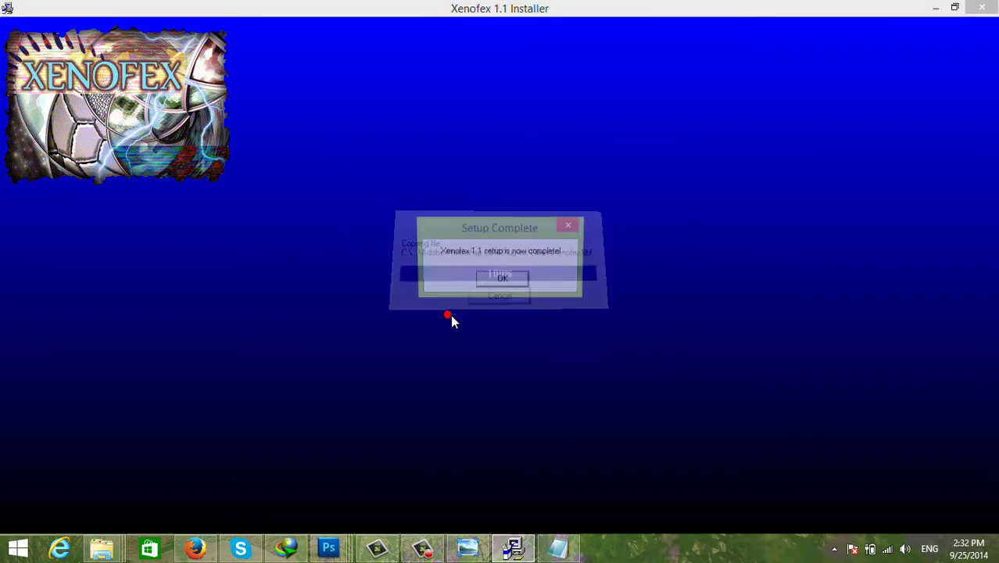
click(502, 281)
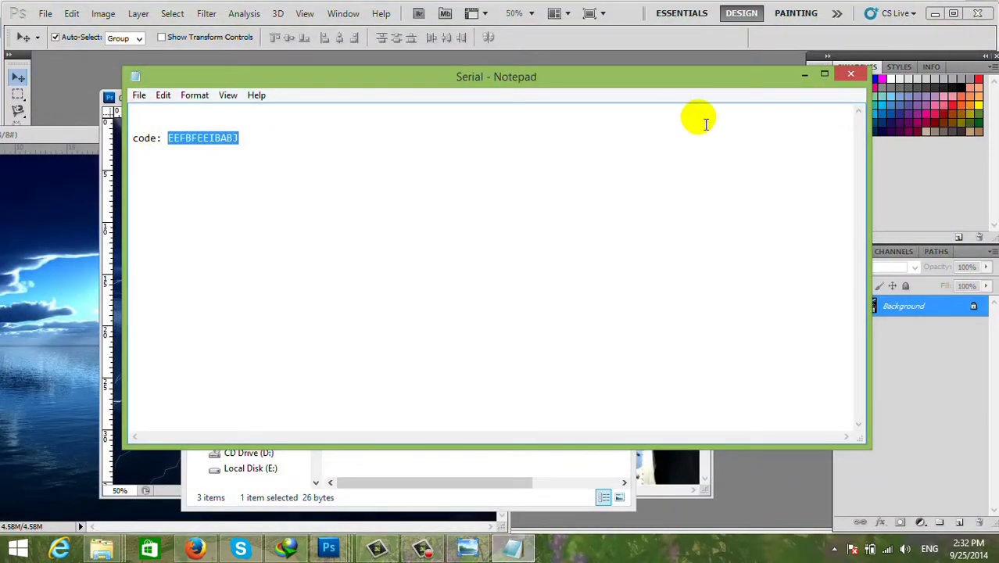
Close Notepad and the plug-in folder, quit Photoshop without saving, and close Photo Viewer.
click(850, 75)
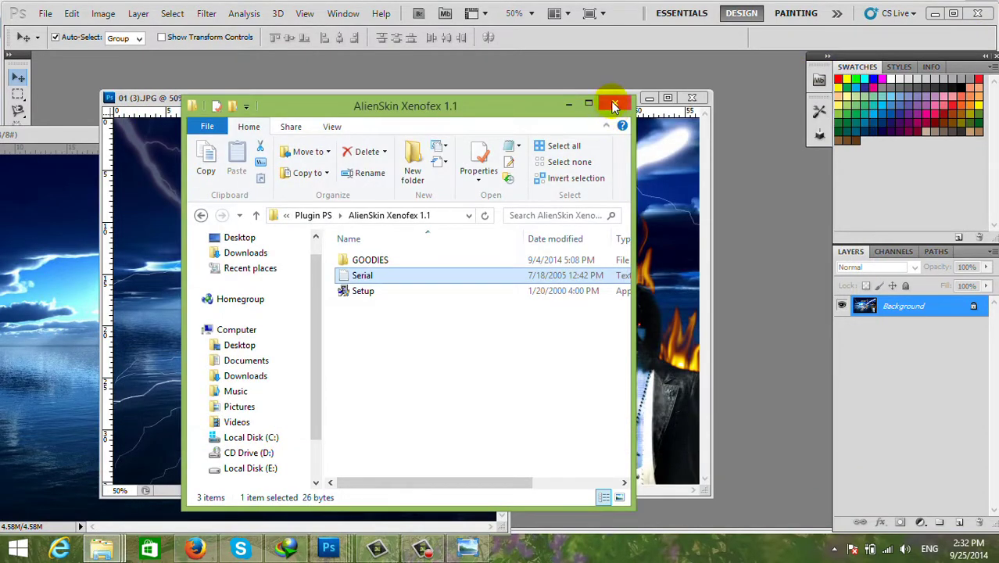
click(615, 102)
click(208, 13)
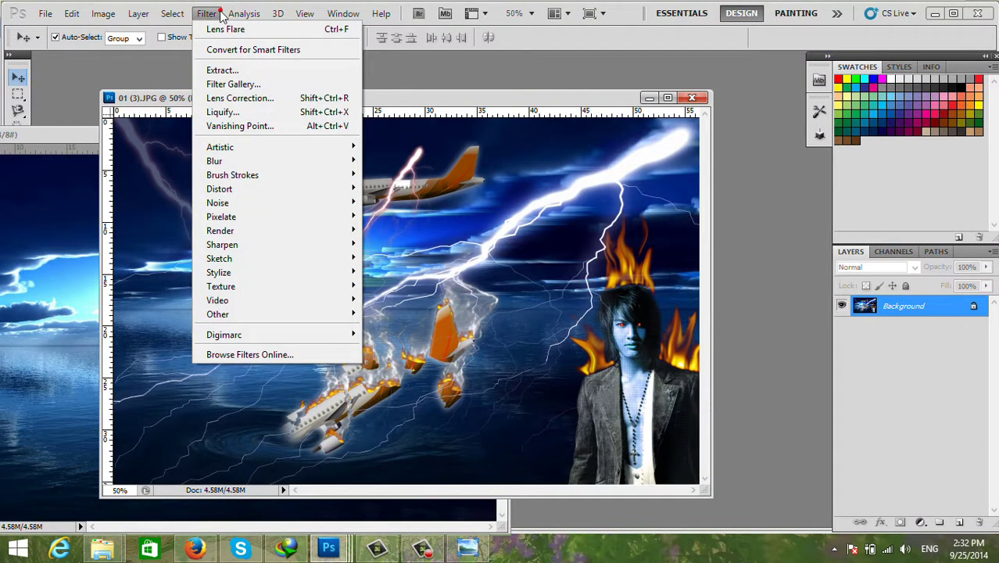
click(599, 63)
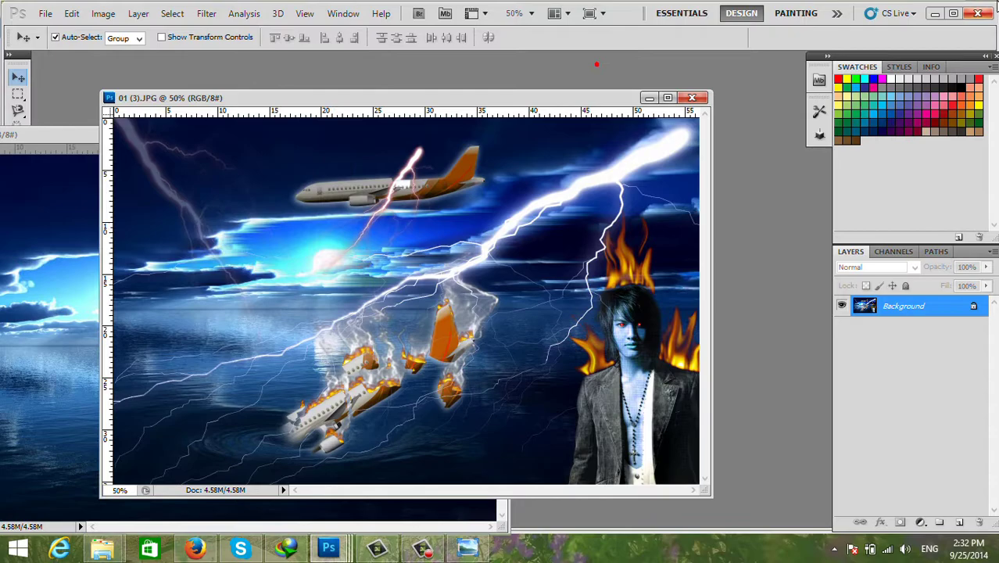
click(979, 15)
click(504, 211)
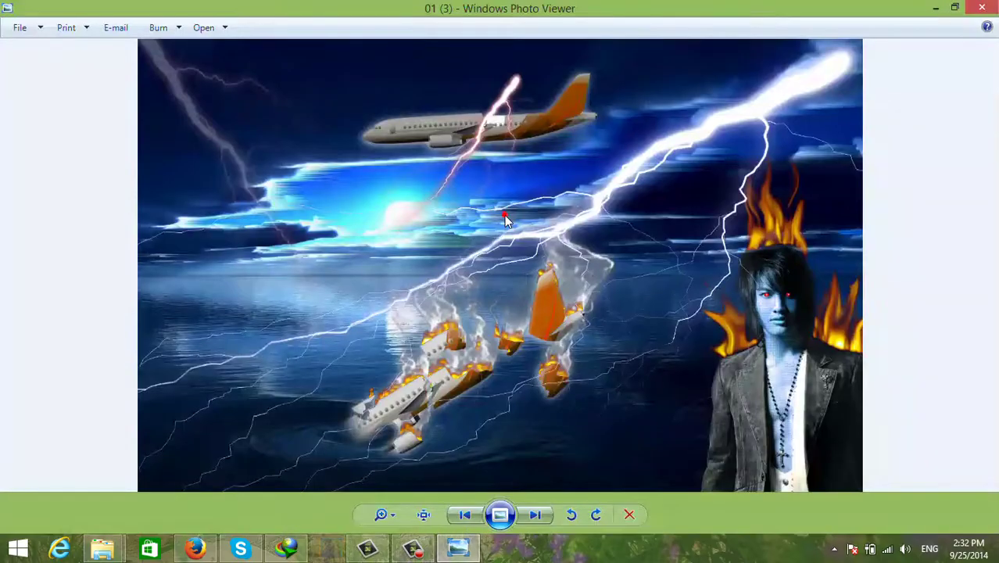
click(981, 9)
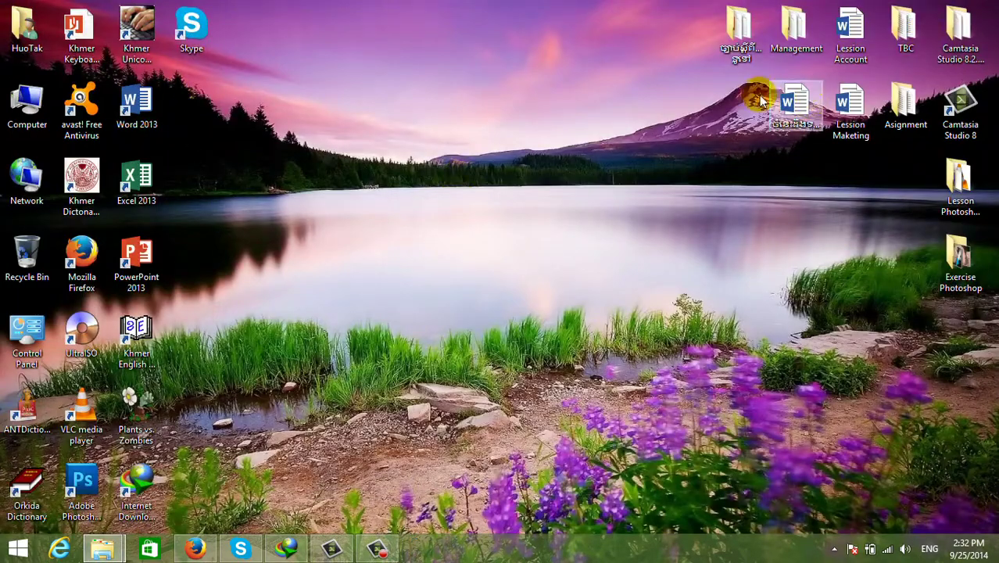
Relaunch Photoshop CS5 and confirm Xenofex 1.1 appears in the Filter menu.
click(93, 486)
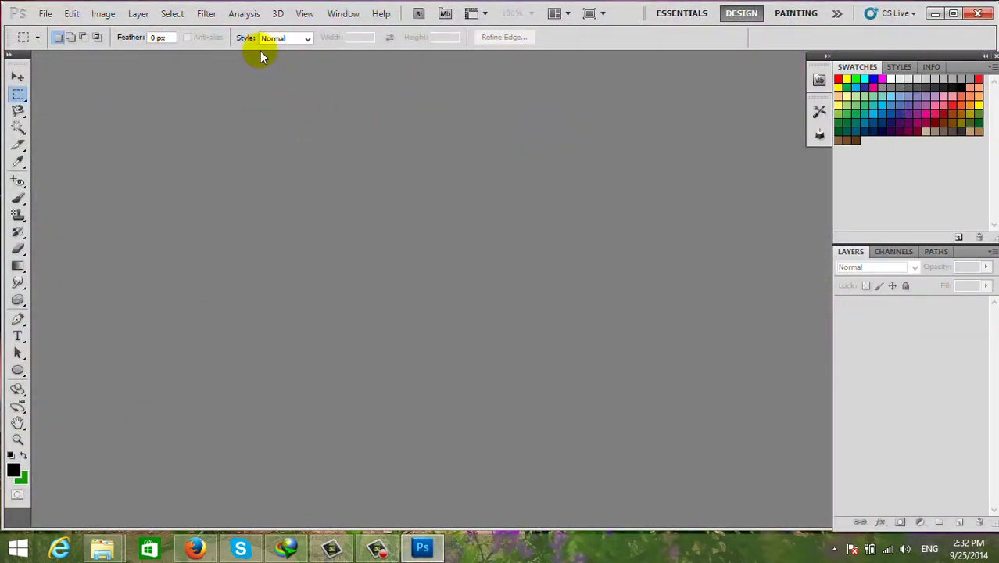
click(207, 15)
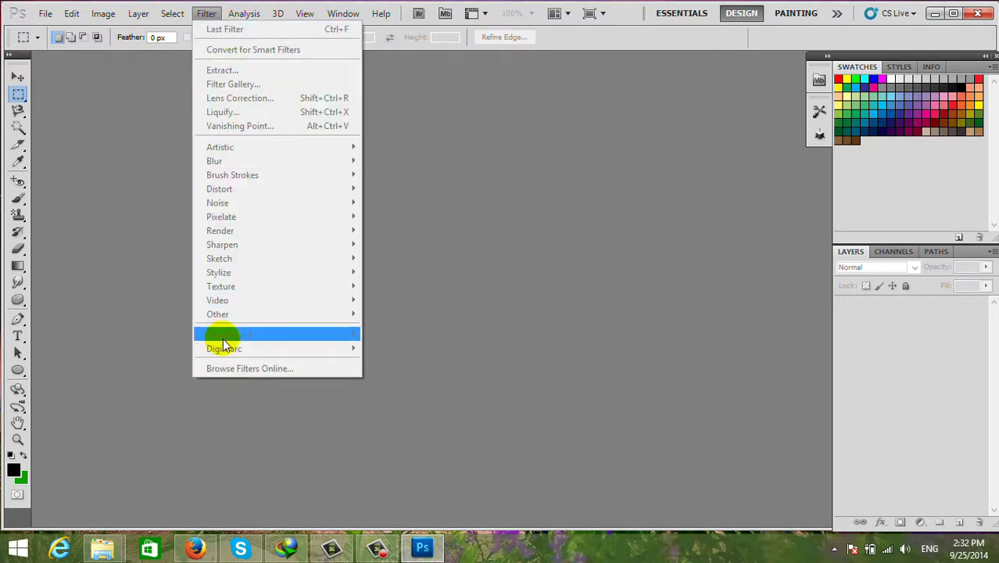
click(396, 375)
mouse_move(102, 549)
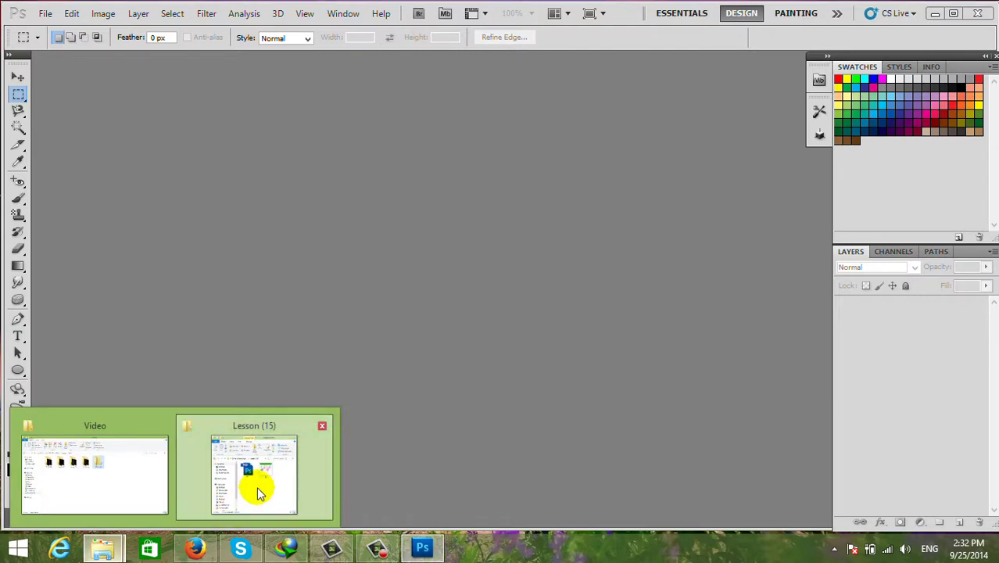
In File Explorer, go up to the lessons list and open the Lesson (17) folder.
click(257, 486)
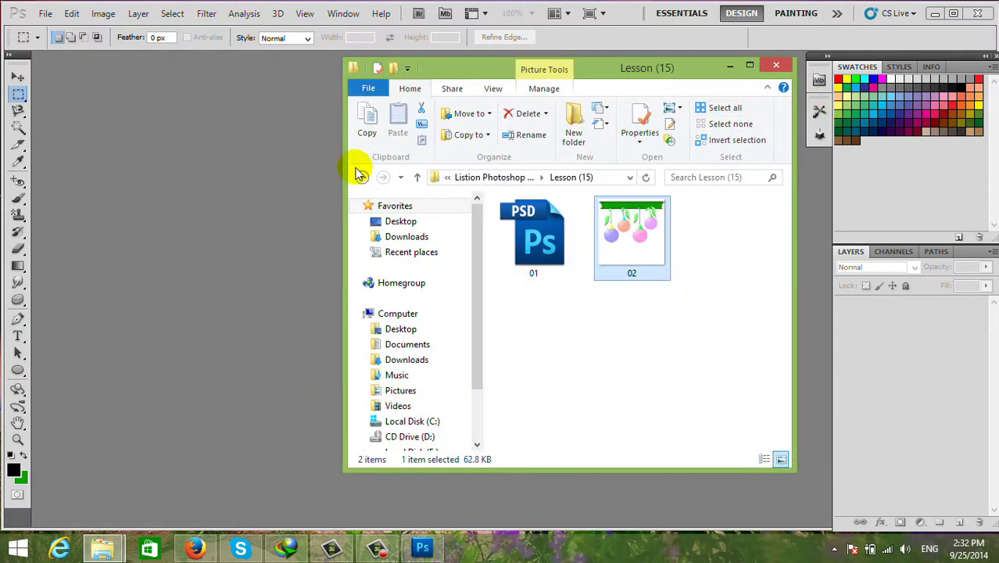
click(417, 177)
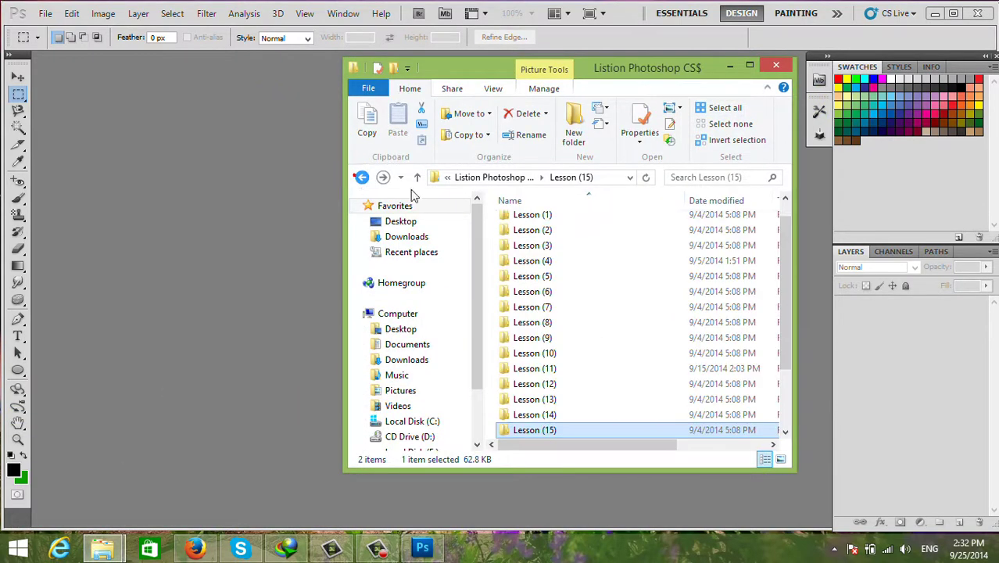
scroll(547, 407, down, 1)
click(557, 414)
double_click(557, 414)
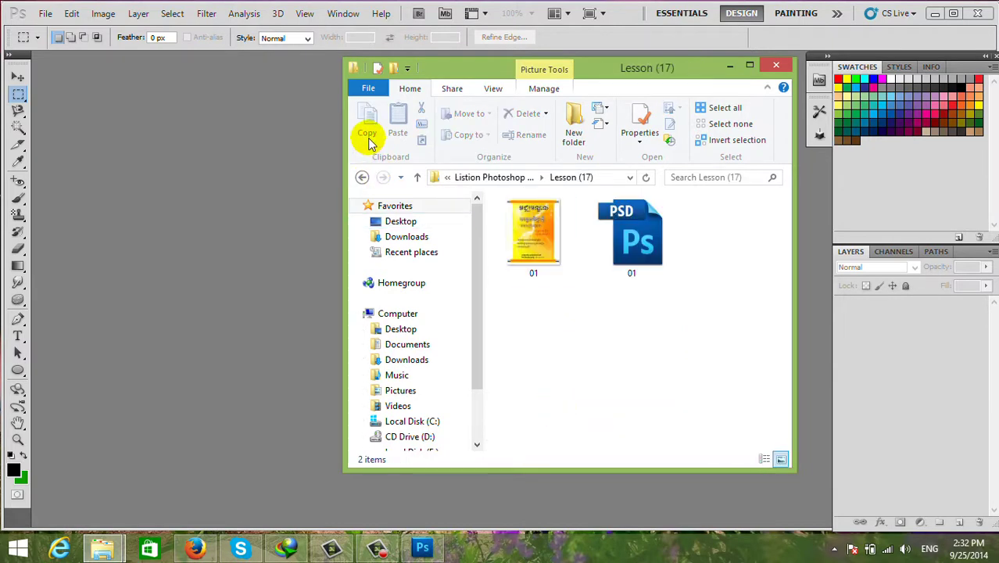
Browse to Lesson (16) and load the night-sea photo 01 (1).jpg into Photoshop.
click(361, 176)
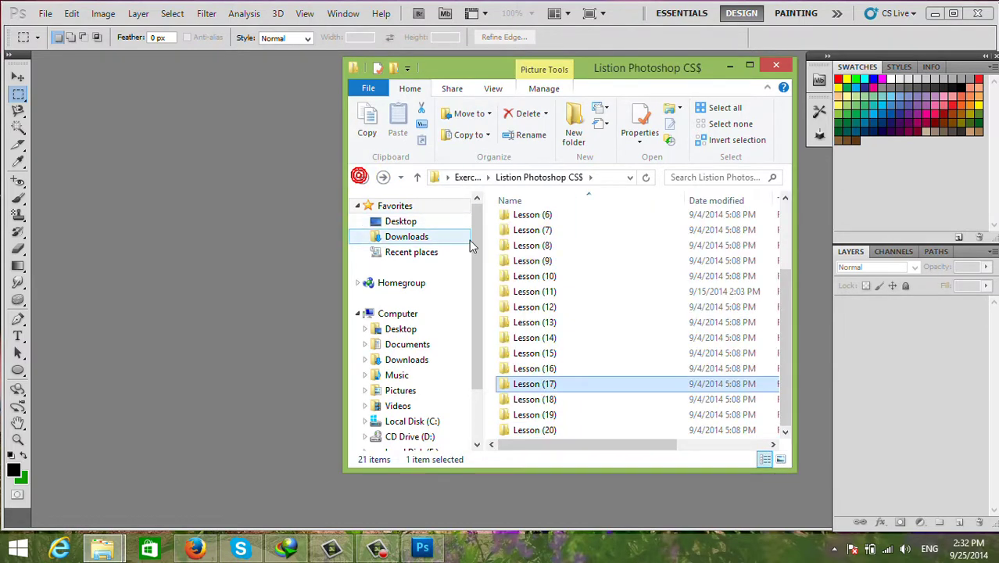
double_click(535, 399)
click(360, 177)
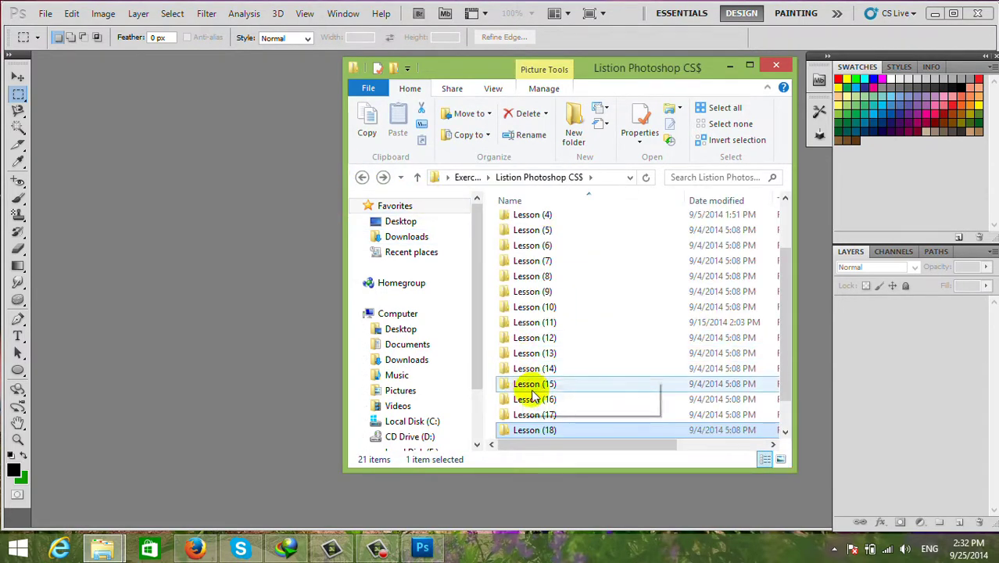
double_click(540, 395)
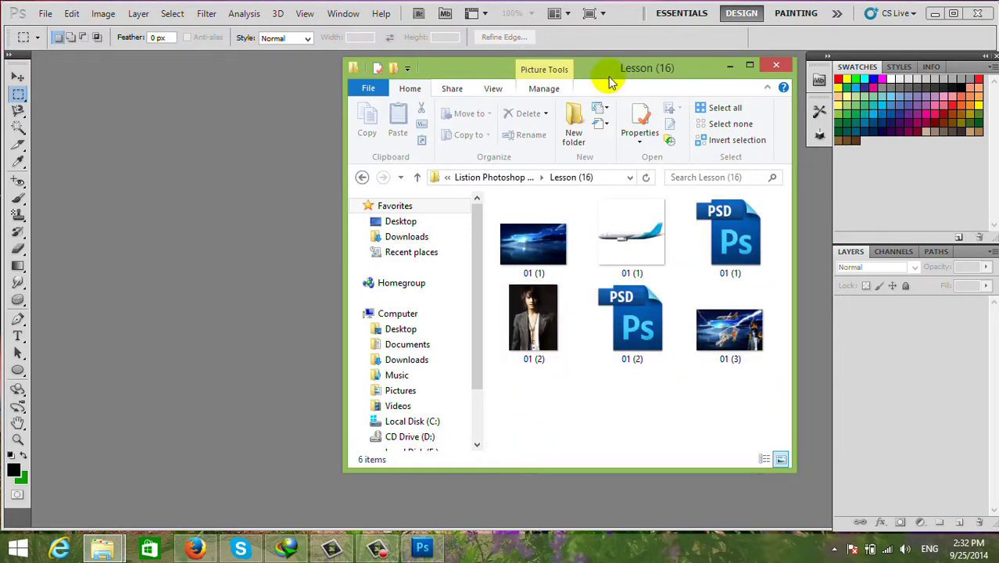
drag(558, 67, 560, 89)
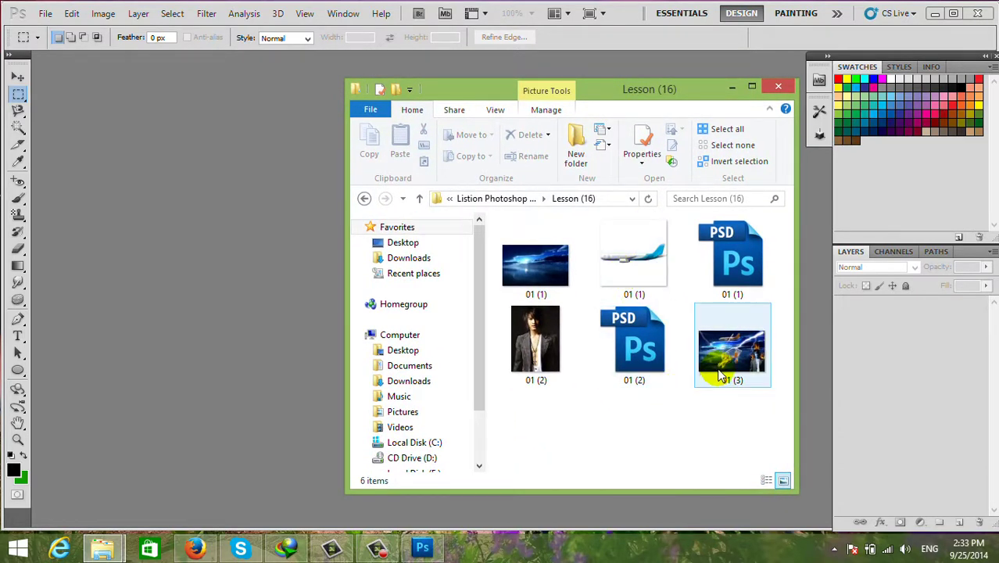
click(724, 362)
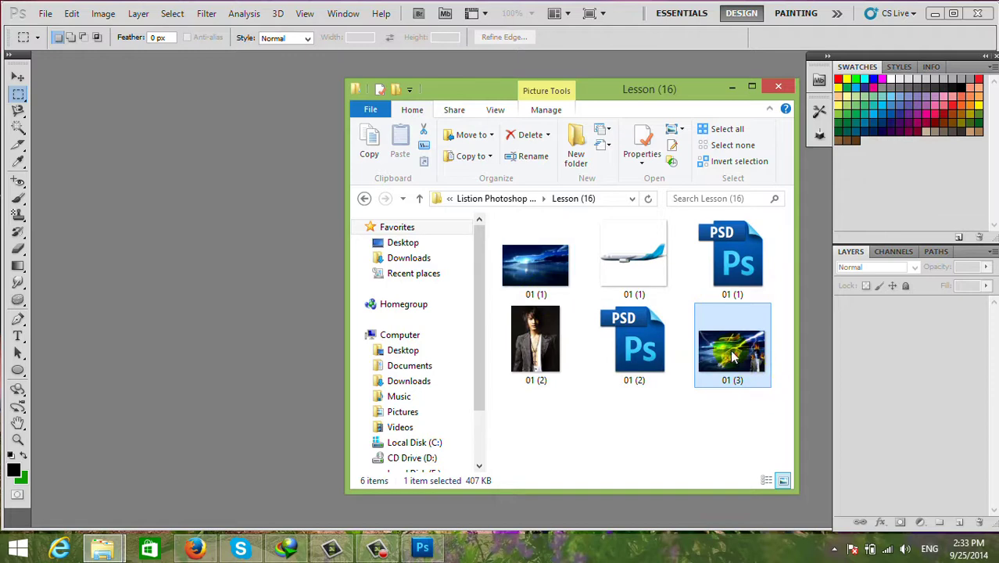
double_click(520, 266)
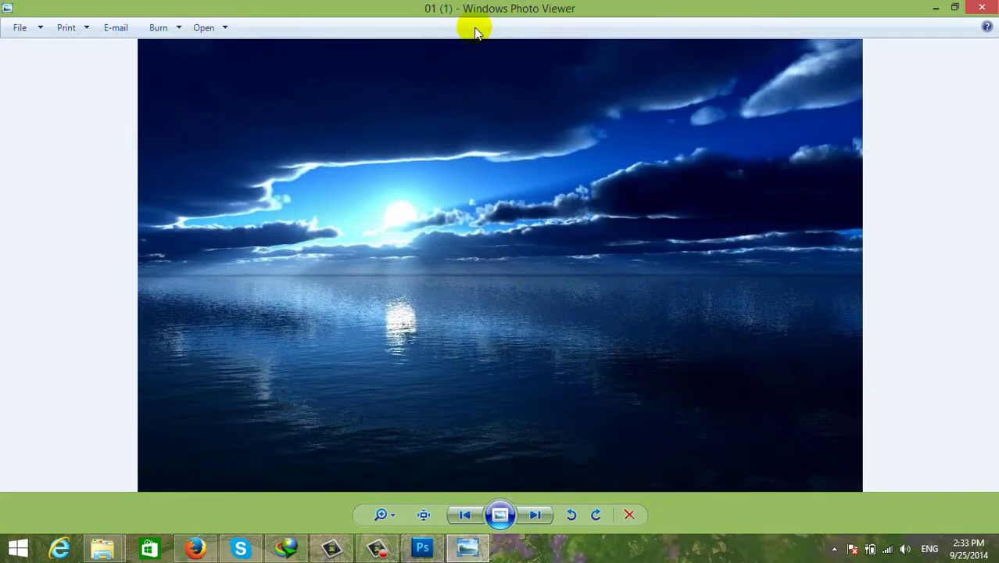
click(982, 7)
drag(508, 244, 310, 242)
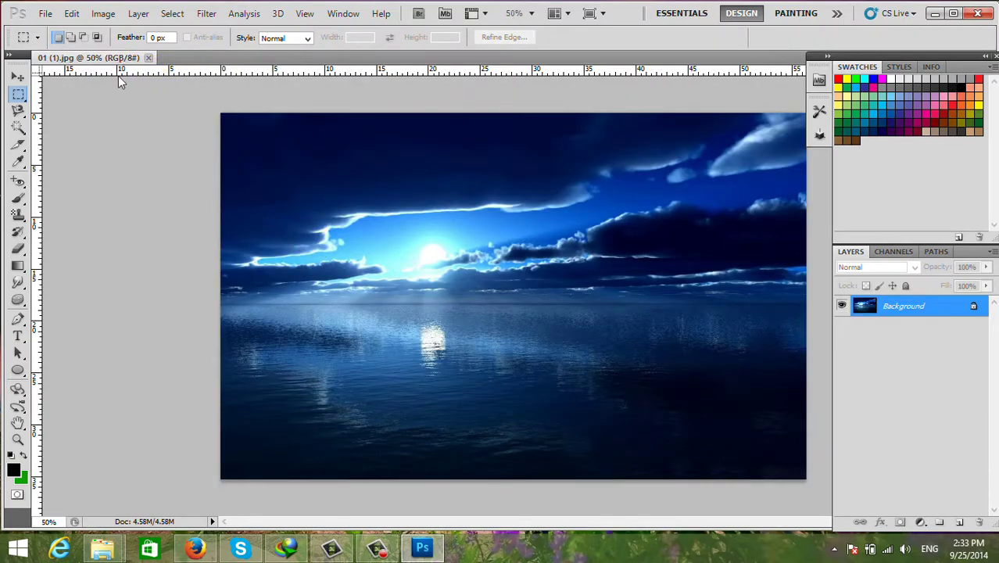
Float the sea photo window and open the airliner 01 (1).png beside it.
drag(119, 62, 120, 98)
mouse_move(292, 97)
mouse_down()
mouse_move(421, 83)
mouse_move(378, 87)
mouse_up()
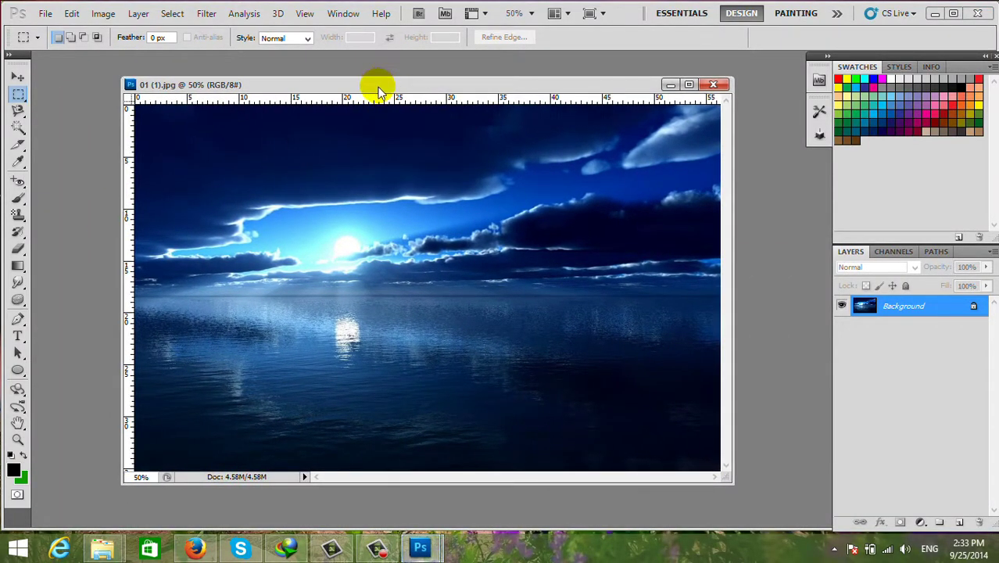
mouse_move(102, 549)
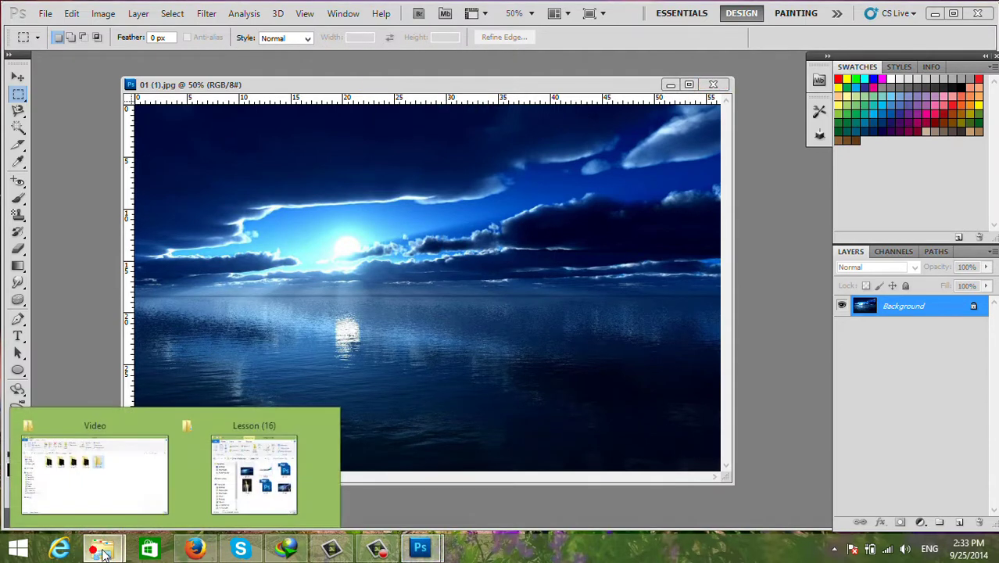
click(255, 468)
drag(635, 254, 141, 254)
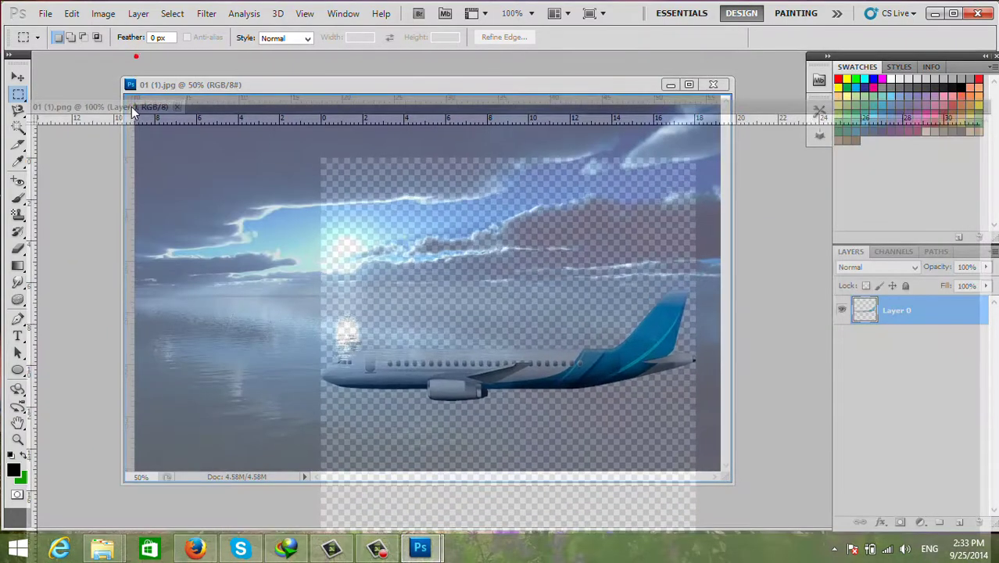
mouse_move(137, 61)
mouse_down()
mouse_move(328, 102)
mouse_move(618, 232)
mouse_move(590, 171)
mouse_up()
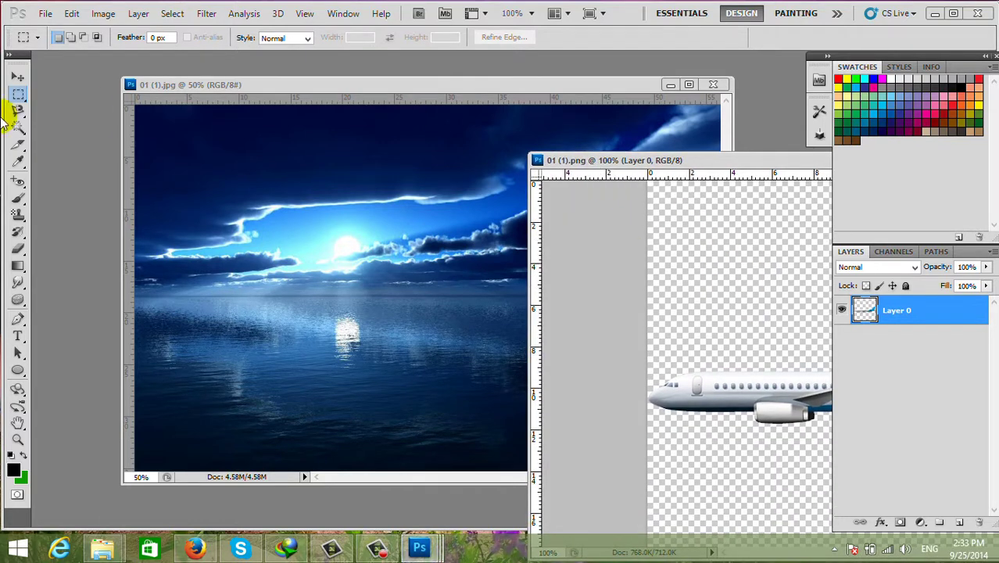
Move-drag the airliner onto the night-sea photo, then remove it again.
click(17, 82)
mouse_move(665, 382)
mouse_down()
mouse_move(318, 256)
mouse_move(387, 271)
mouse_up()
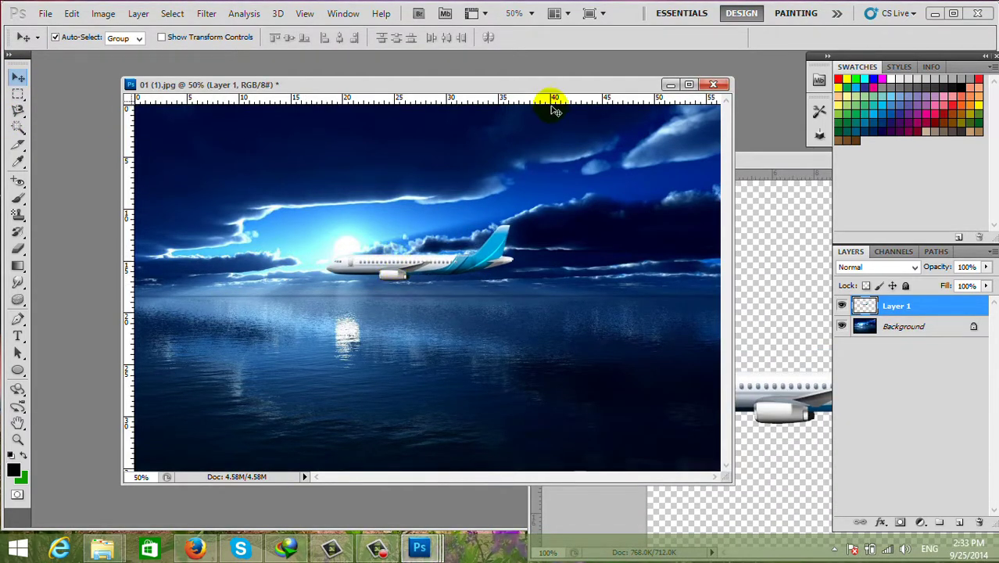
drag(548, 87, 480, 80)
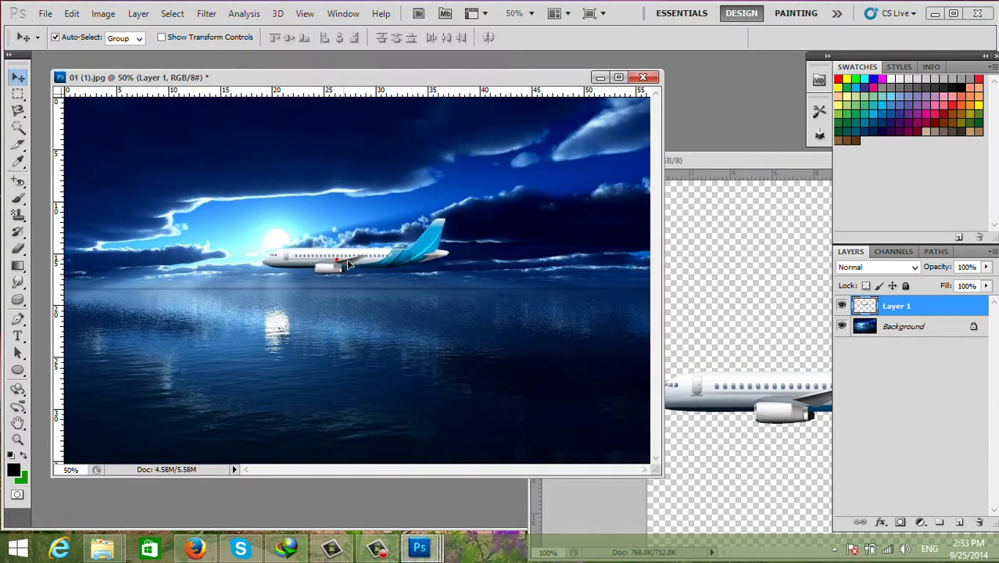
key(Delete)
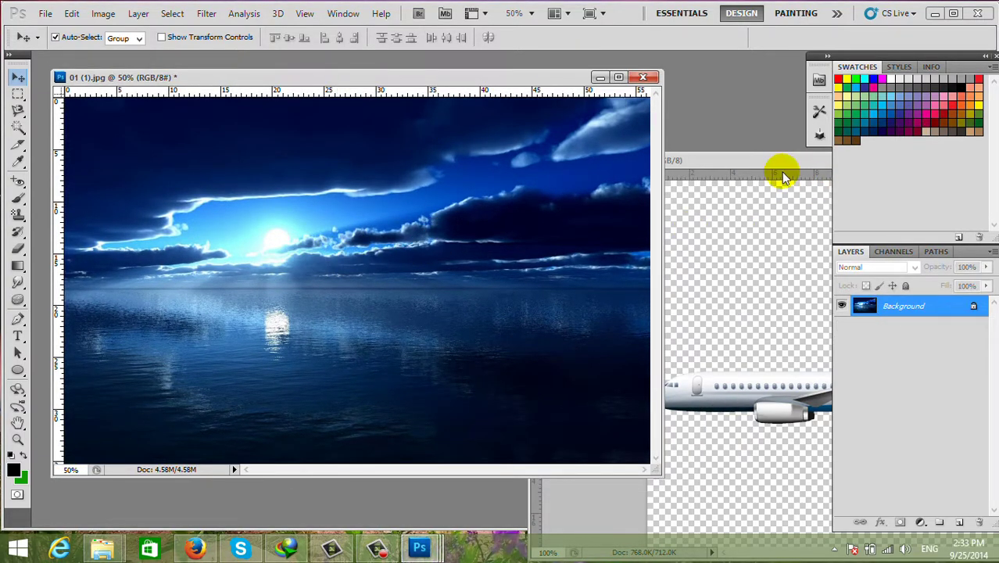
drag(774, 163, 456, 106)
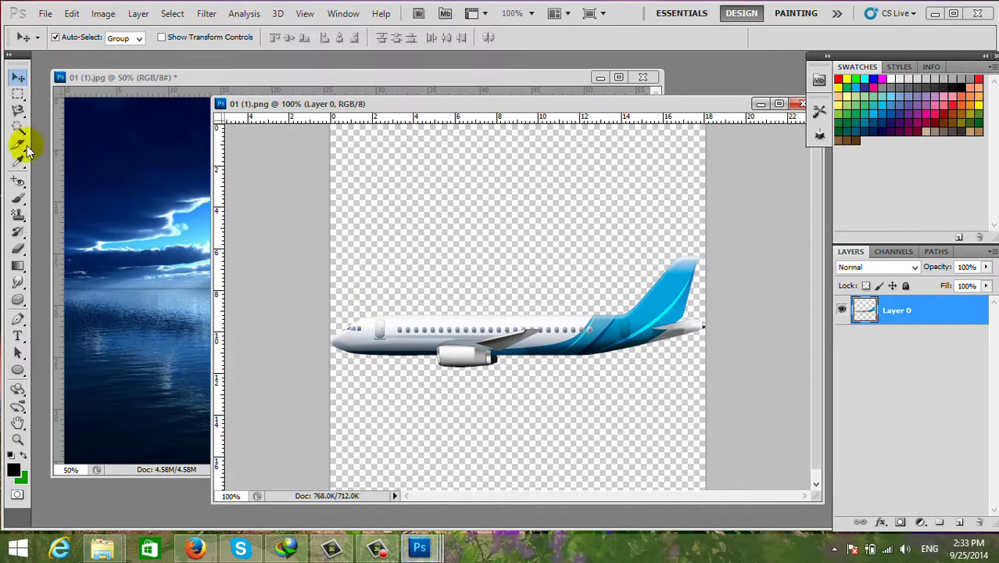
Select the plane's nose with the Rectangular Marquee and shift it slightly downward.
click(18, 94)
click(78, 93)
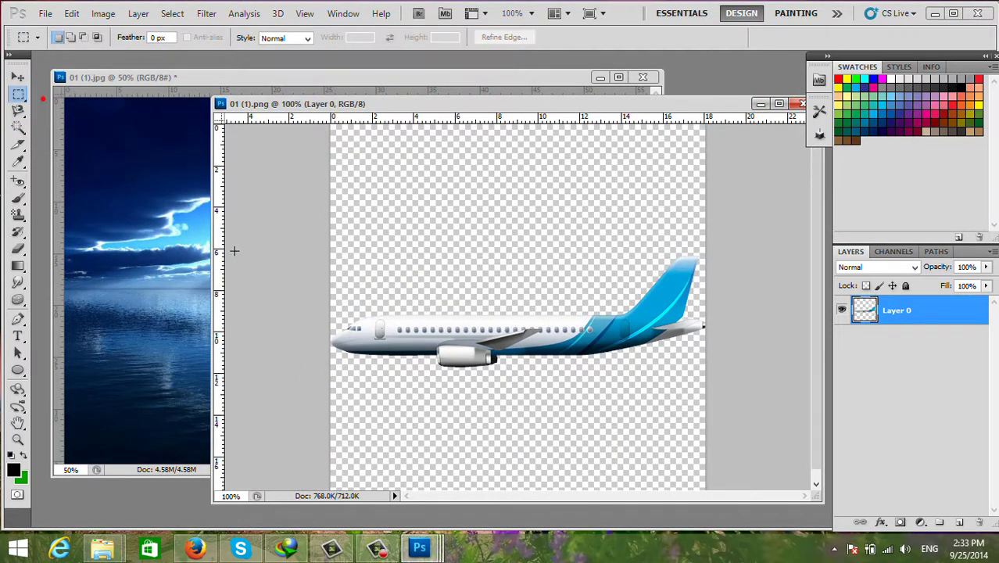
click(18, 93)
click(79, 92)
click(347, 363)
click(497, 212)
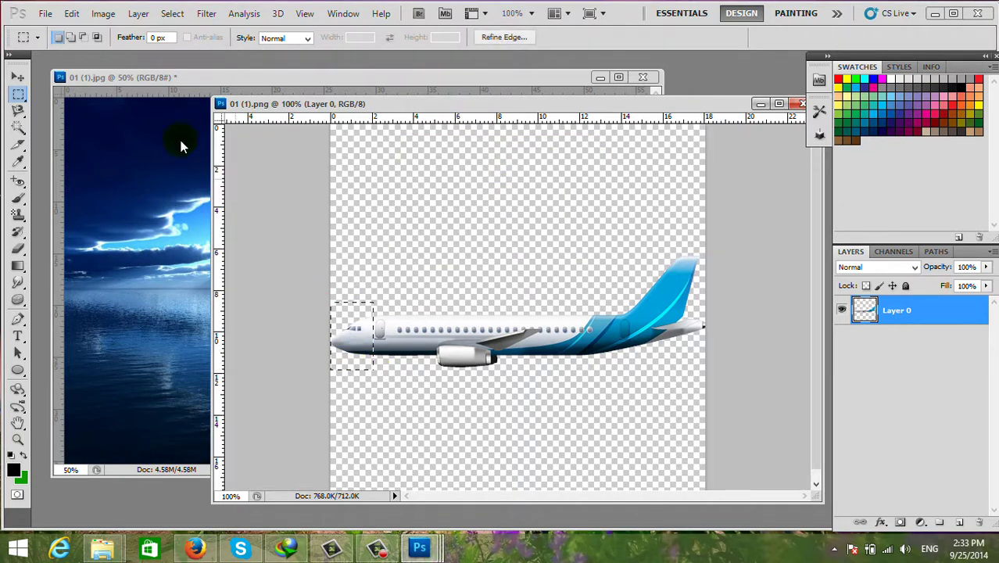
click(17, 77)
drag(351, 341, 351, 361)
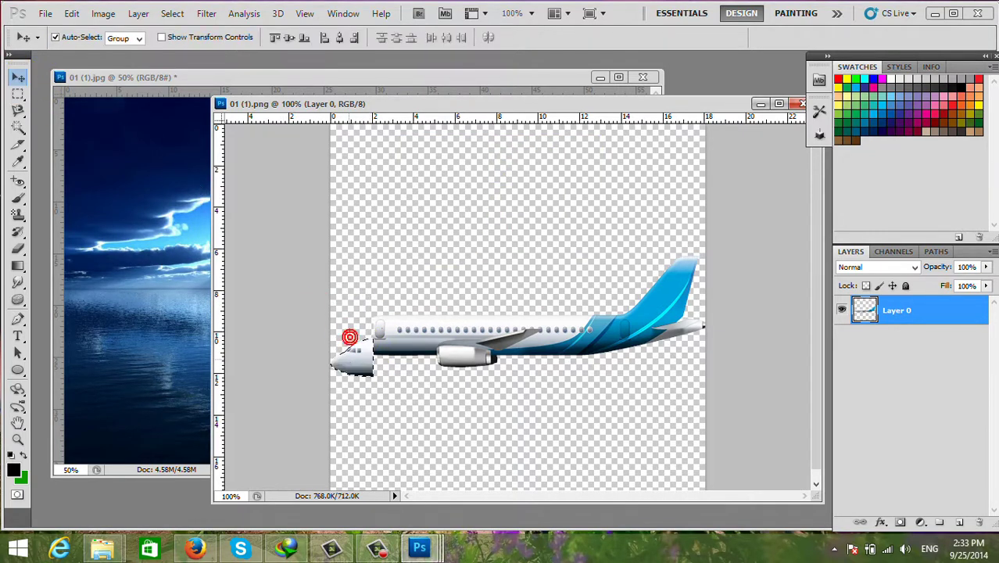
click(421, 283)
Lift the cabin window section upward on Layer 0.
click(15, 94)
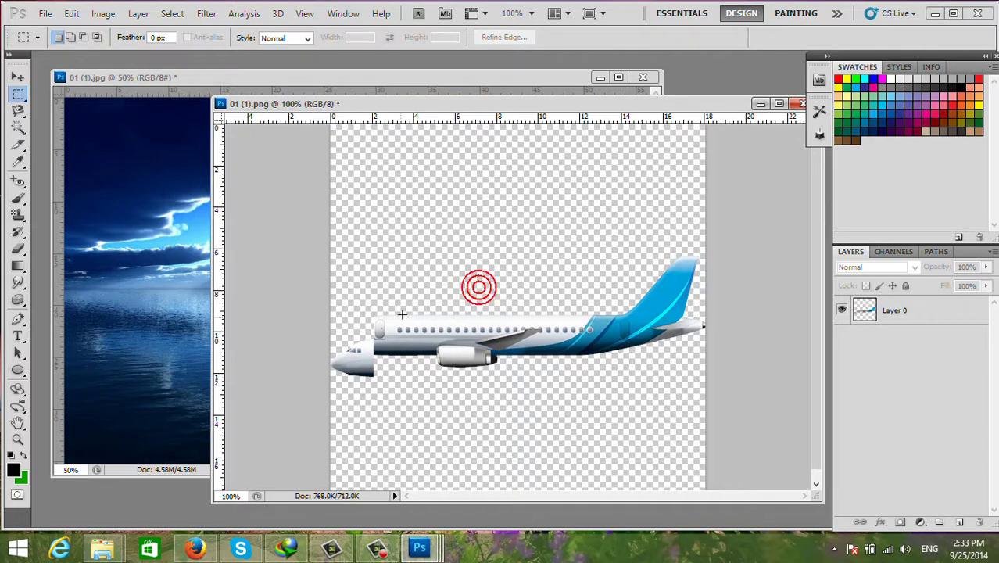
click(17, 75)
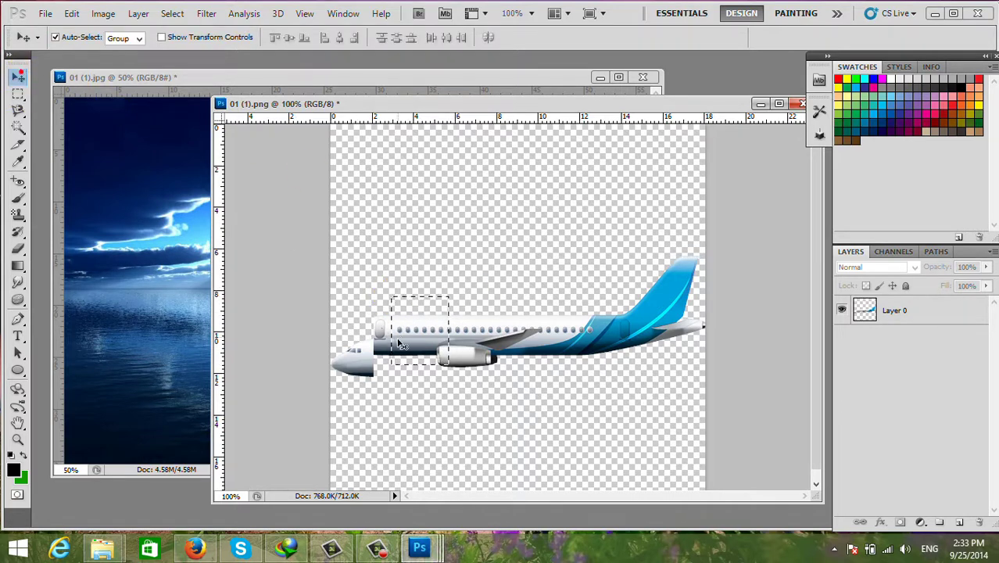
click(414, 332)
click(526, 212)
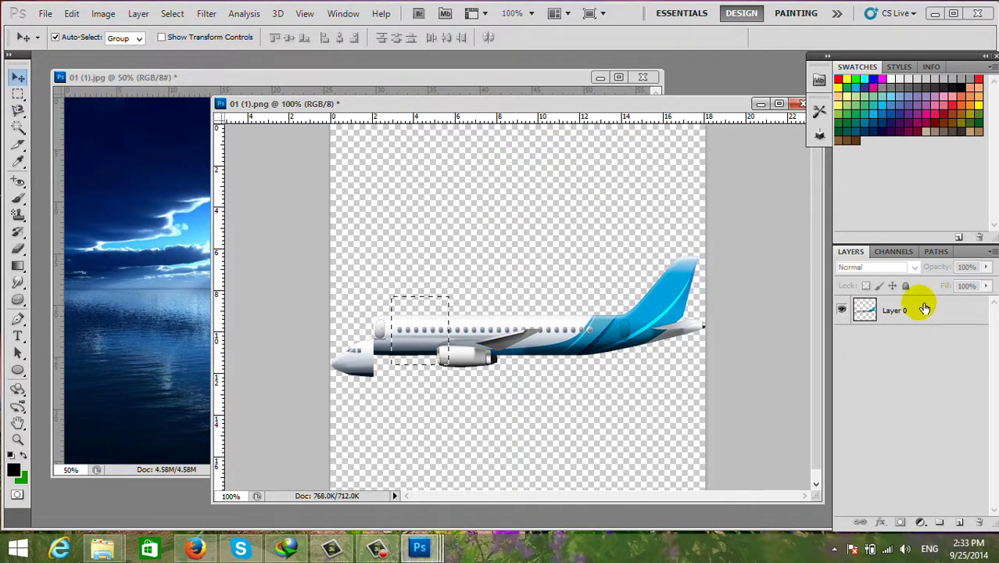
click(911, 310)
drag(417, 337, 417, 320)
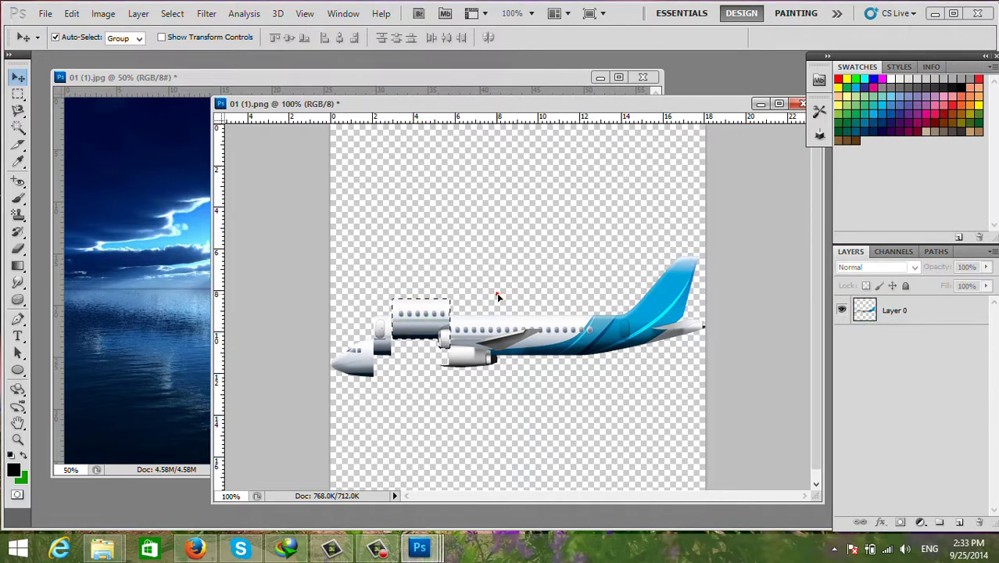
Move the engine piece down and to the left on Layer 0.
click(18, 92)
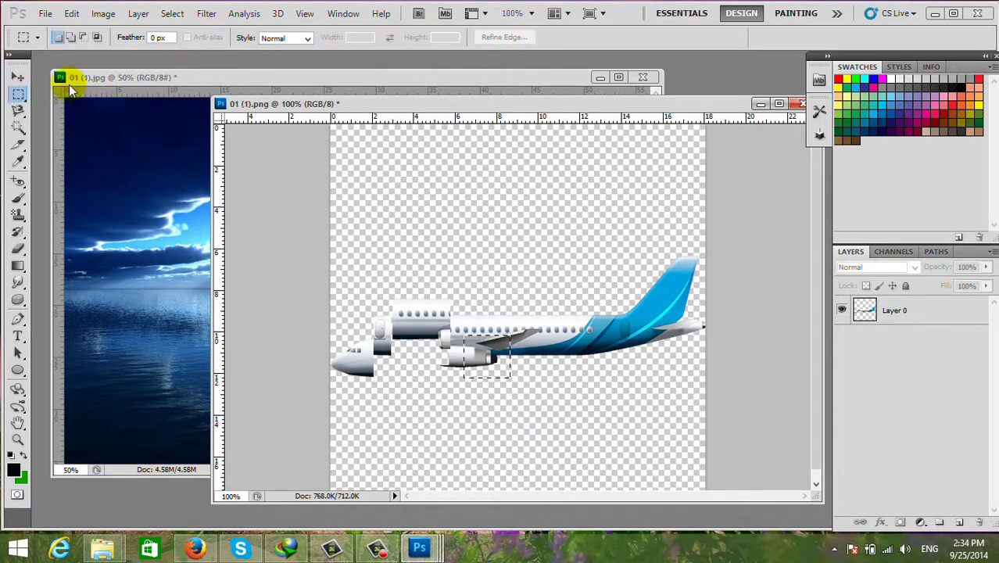
click(18, 76)
click(465, 379)
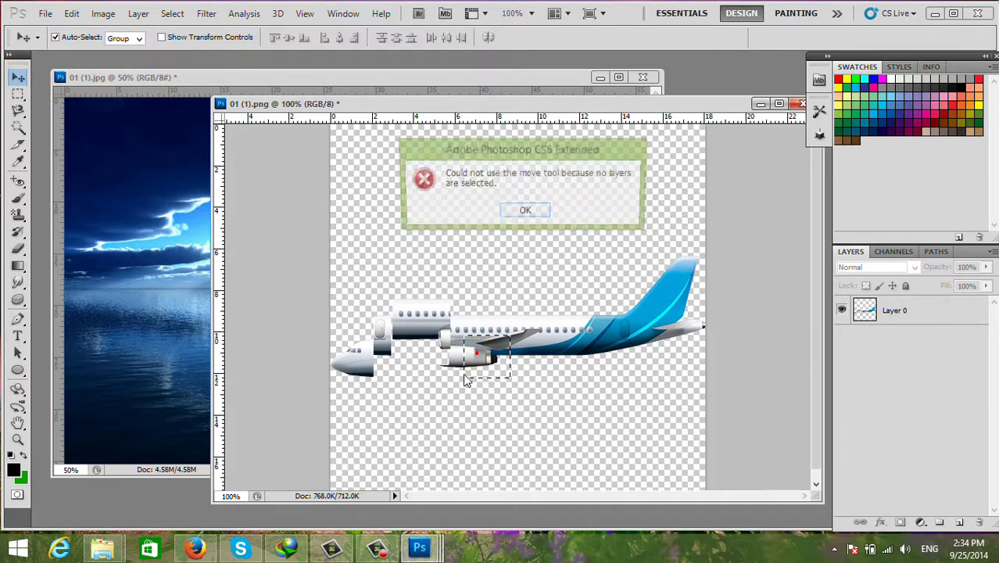
click(526, 210)
click(907, 311)
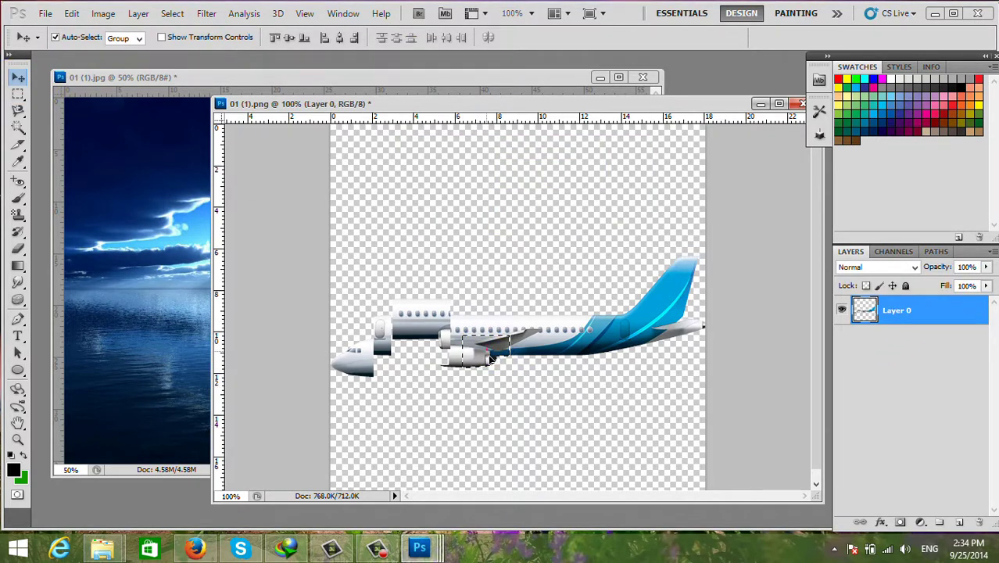
drag(486, 351, 479, 379)
click(495, 286)
Select the tail section and shift it down and to the left.
click(16, 97)
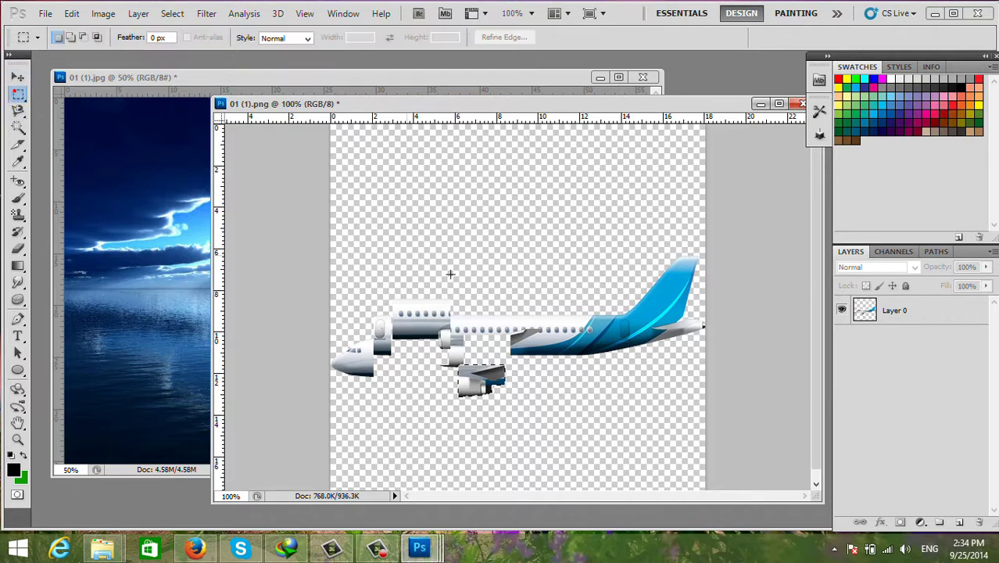
mouse_move(519, 312)
mouse_down()
mouse_move(569, 336)
mouse_move(533, 302)
mouse_up()
click(18, 77)
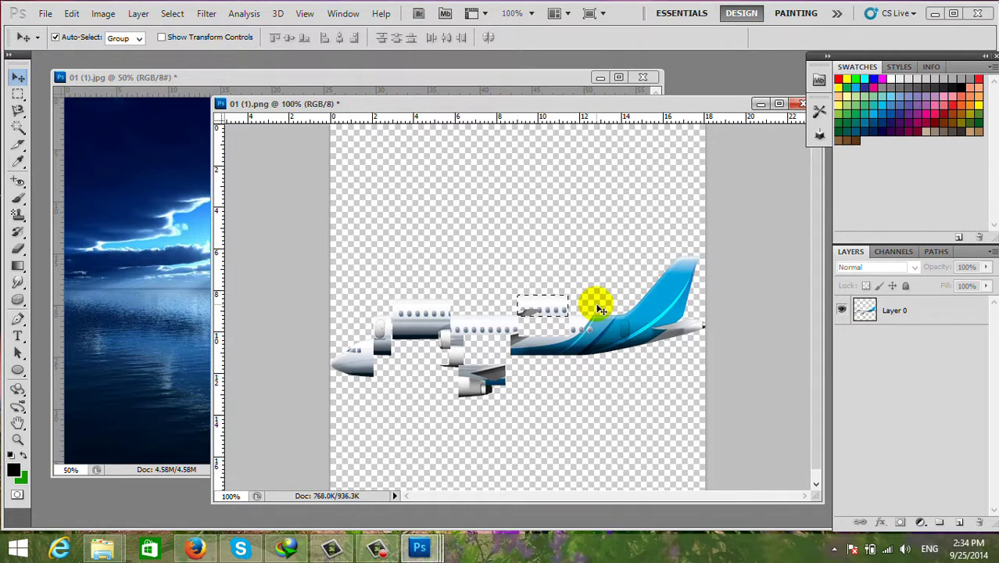
click(14, 97)
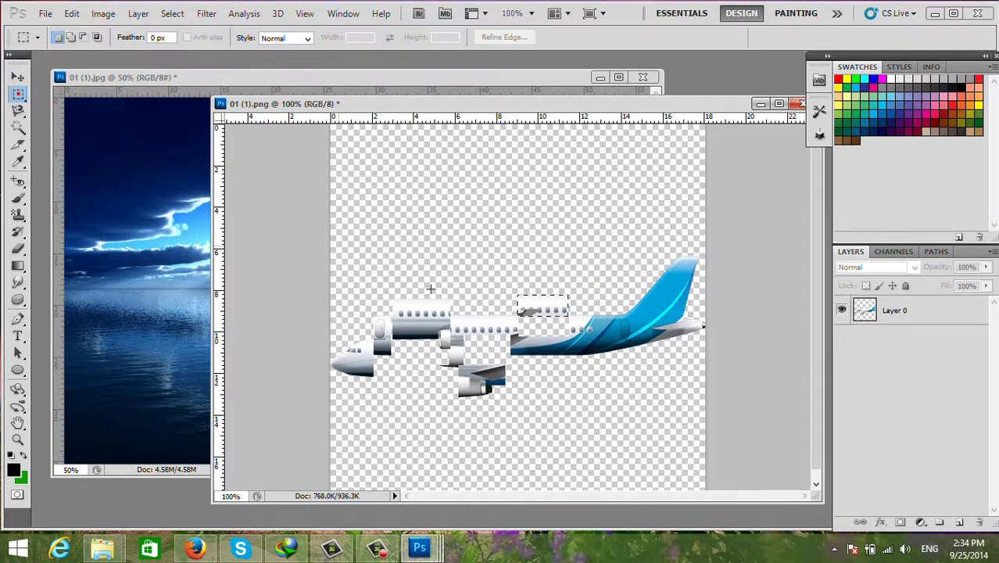
click(900, 313)
drag(671, 309, 671, 356)
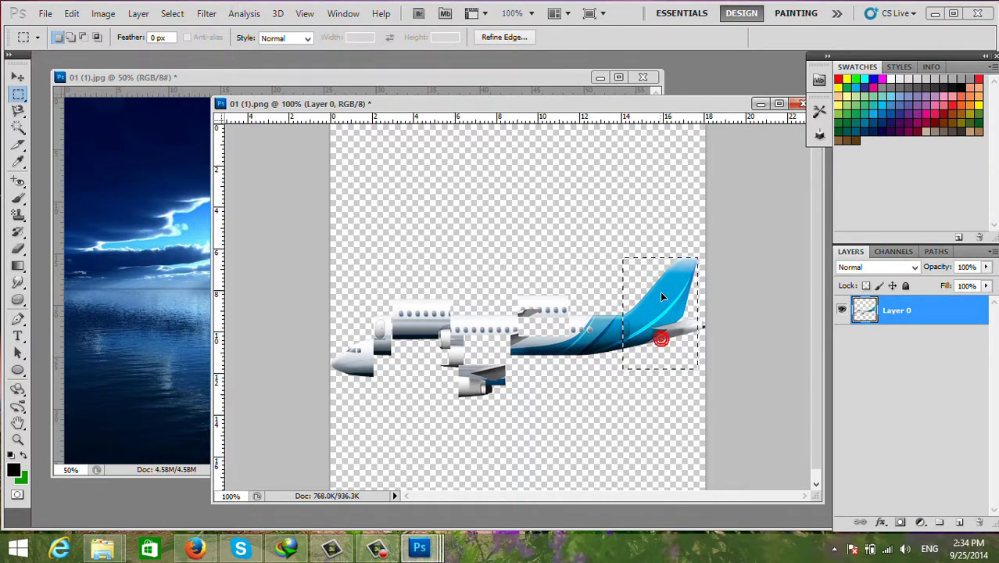
click(18, 76)
drag(653, 334, 623, 365)
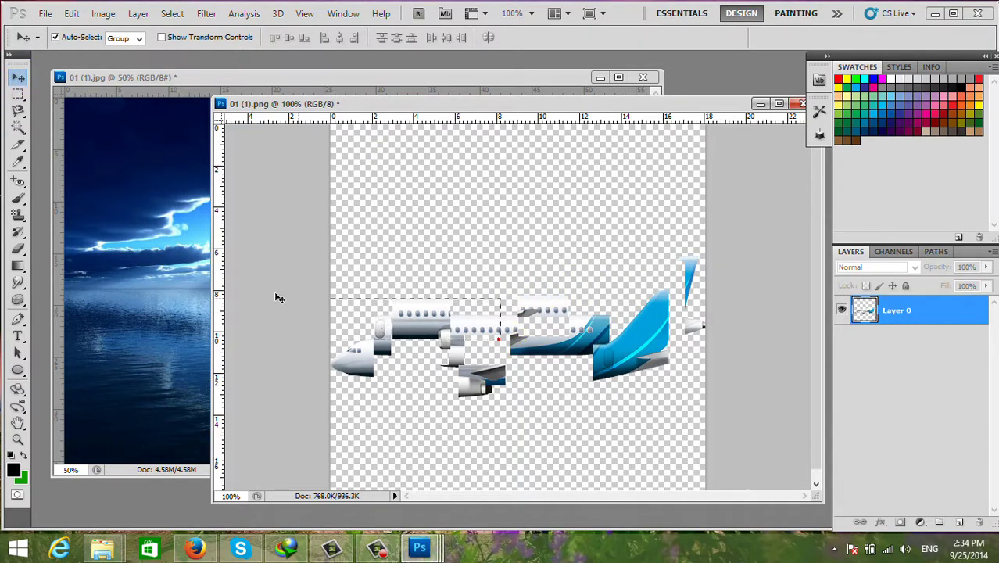
Place the broken airliner into 01 (1).jpg, rotated -30° and sunk down into the sea.
mouse_move(424, 331)
mouse_down()
mouse_move(202, 300)
mouse_move(233, 307)
mouse_up()
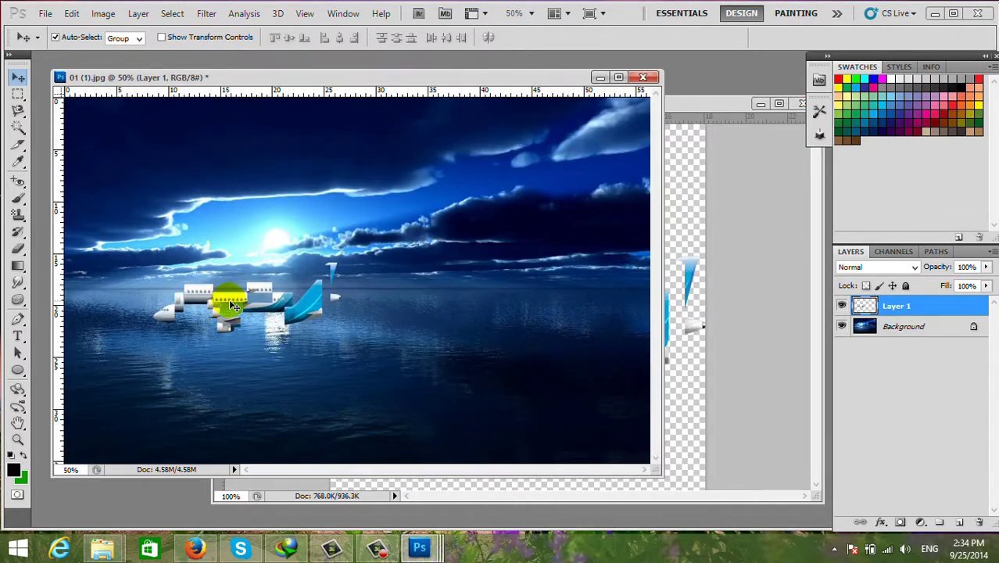
drag(312, 301, 420, 286)
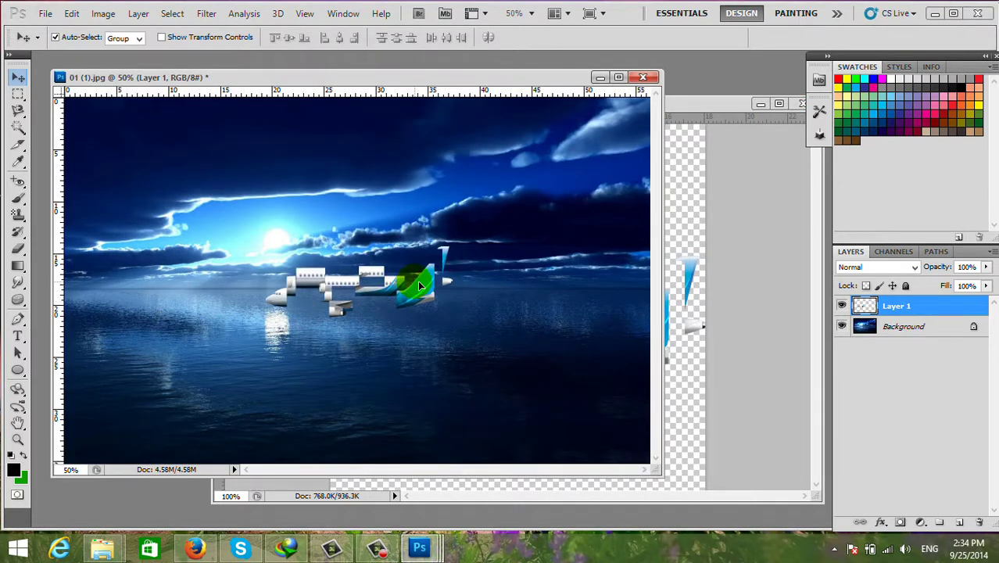
key(ctrl+t)
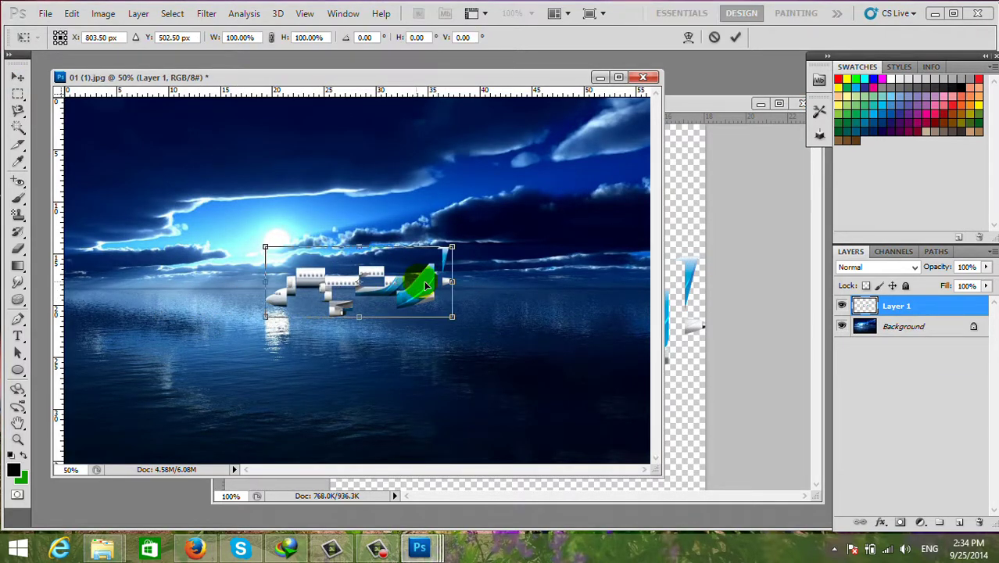
drag(473, 289, 470, 232)
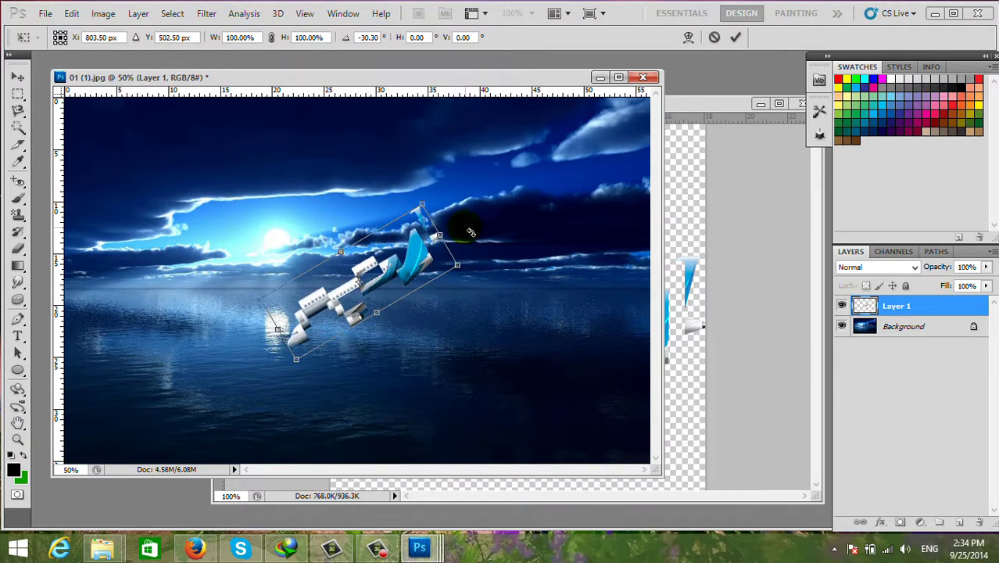
drag(402, 269, 442, 328)
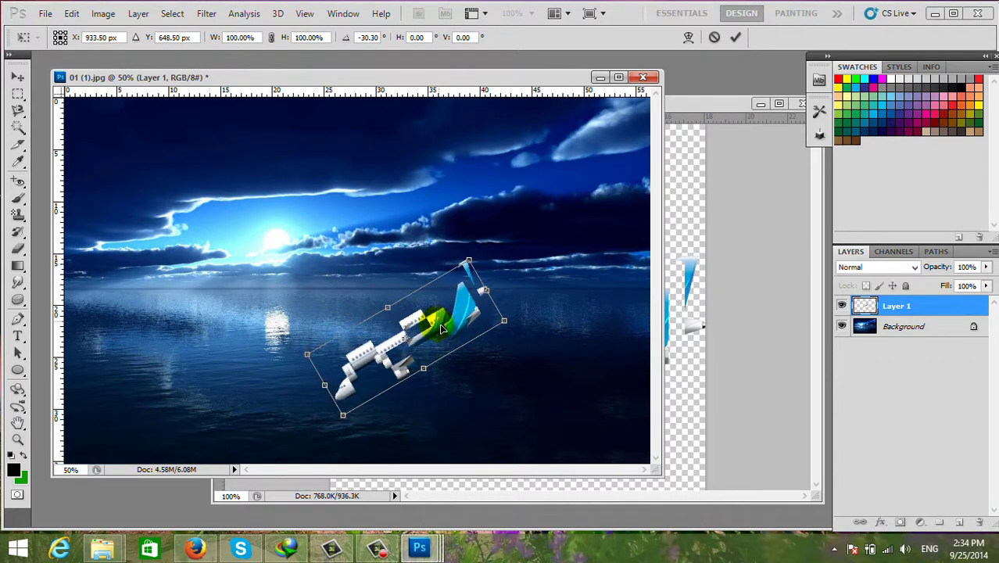
key(Return)
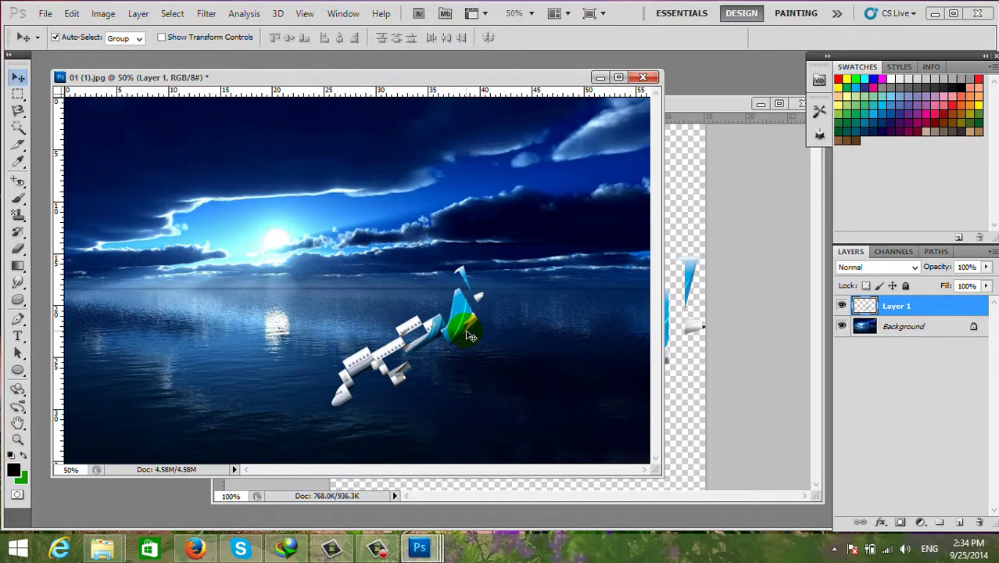
click(762, 214)
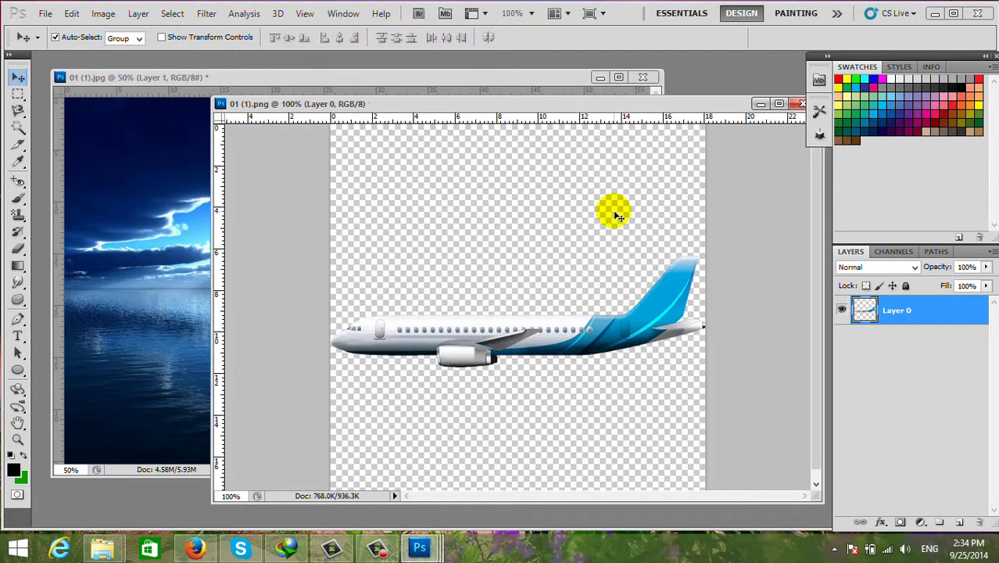
Add the intact airliner as Layer 2 high in the sky, nudging the broken plane slightly down-left.
mouse_move(442, 323)
mouse_down()
mouse_move(152, 237)
mouse_move(356, 184)
mouse_move(336, 185)
mouse_up()
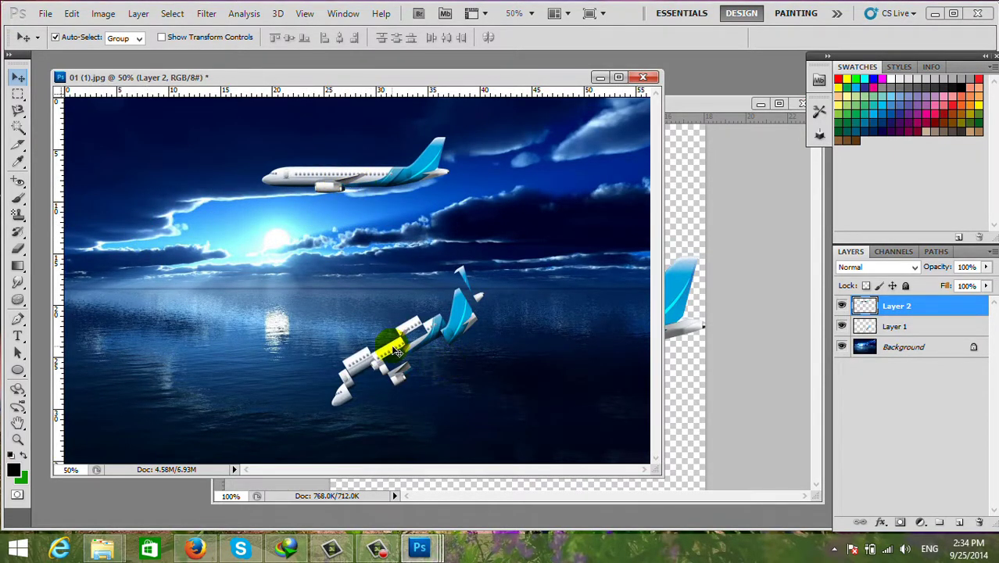
drag(396, 352, 399, 350)
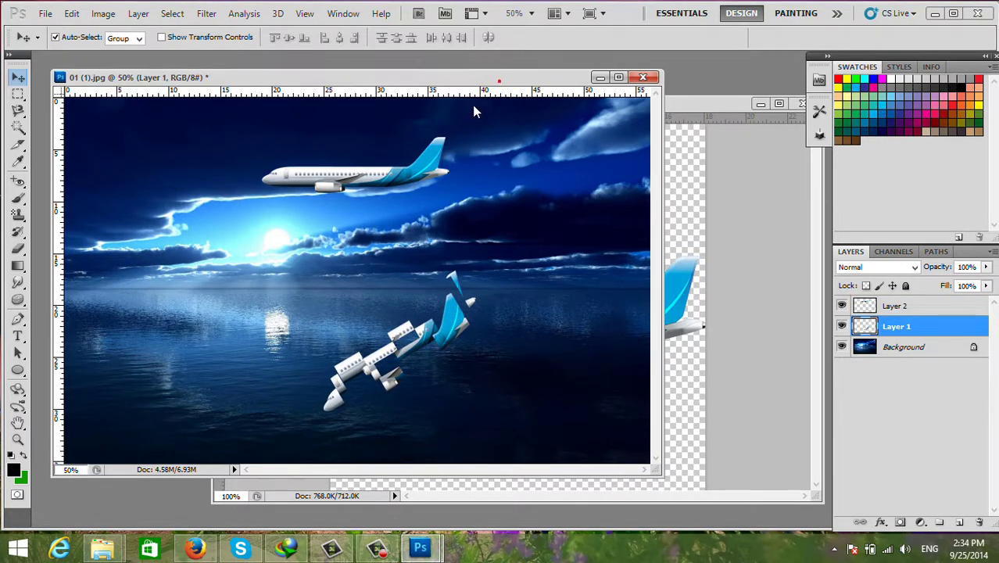
drag(476, 78, 445, 111)
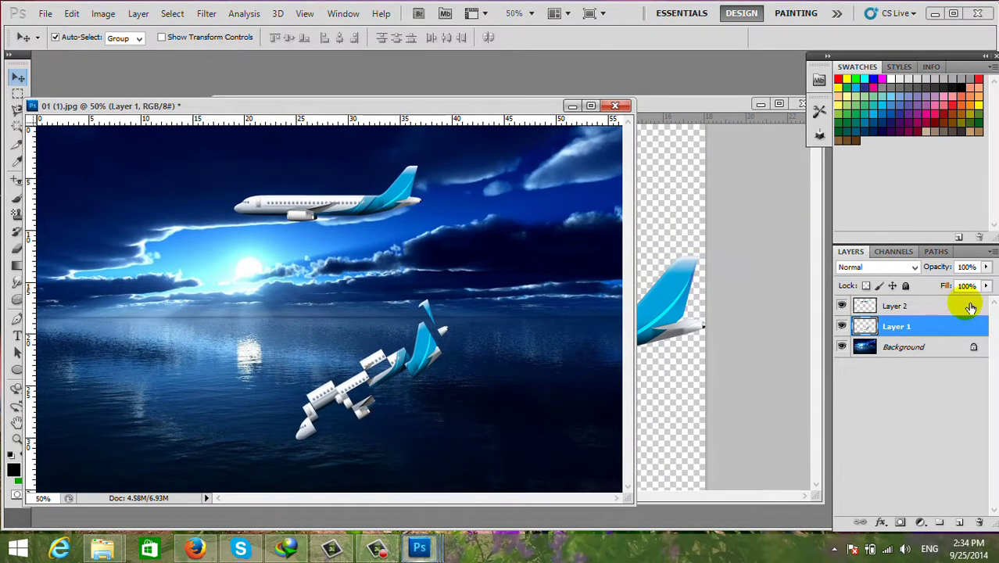
click(922, 348)
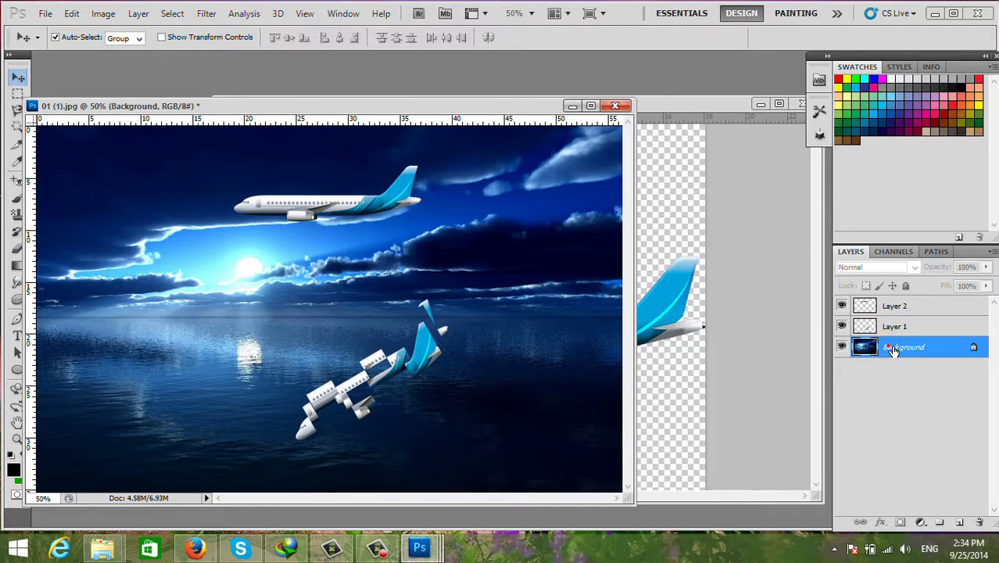
Add Layer 3 above the Background and launch Xenofex 1.1 Lightning, dismissing the preference error.
click(960, 523)
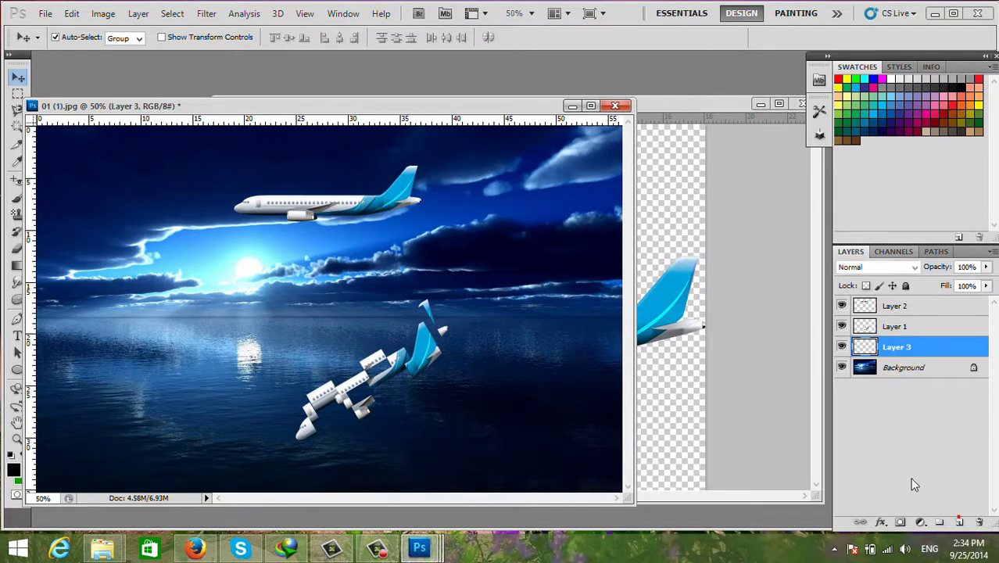
click(204, 14)
mouse_move(231, 335)
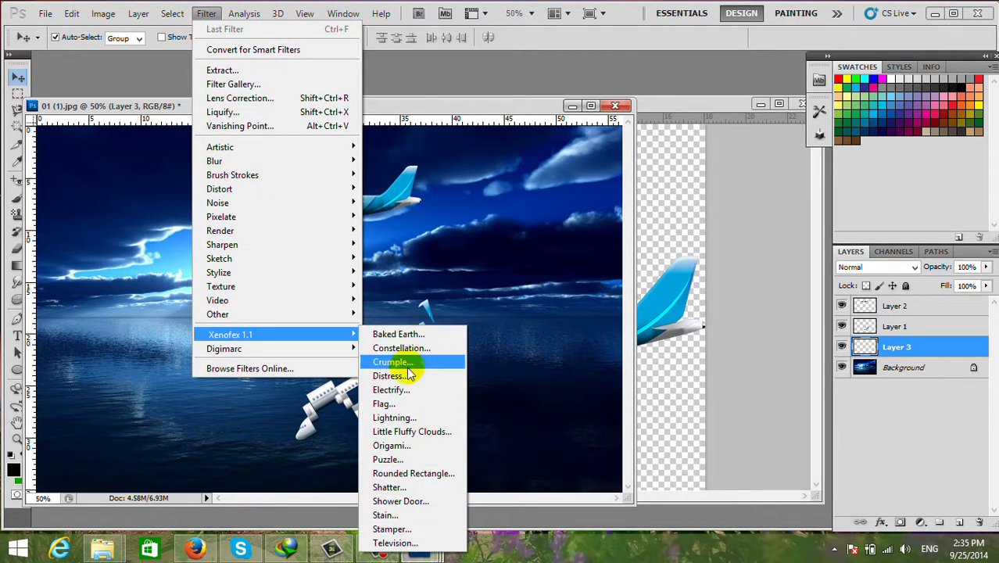
click(392, 417)
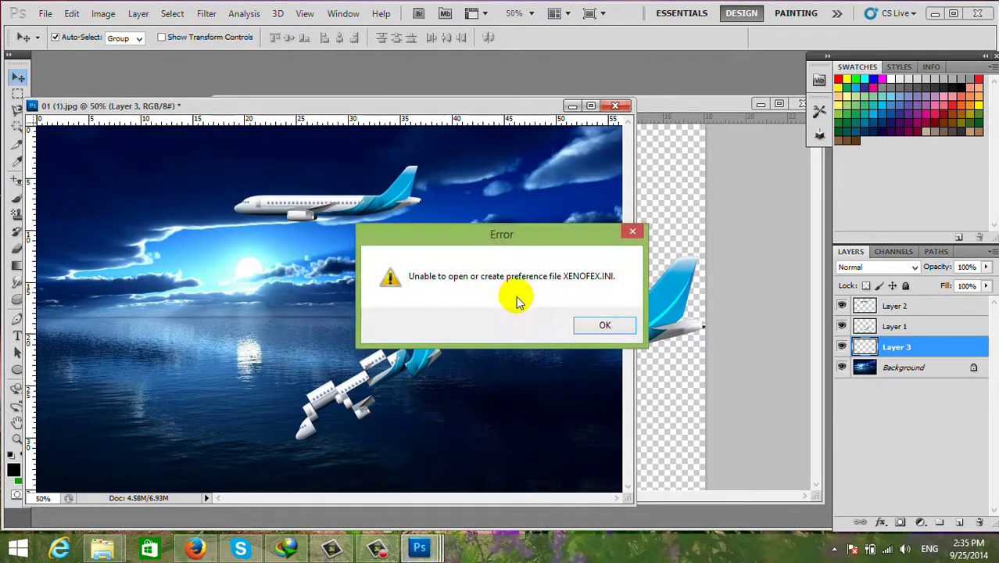
click(582, 325)
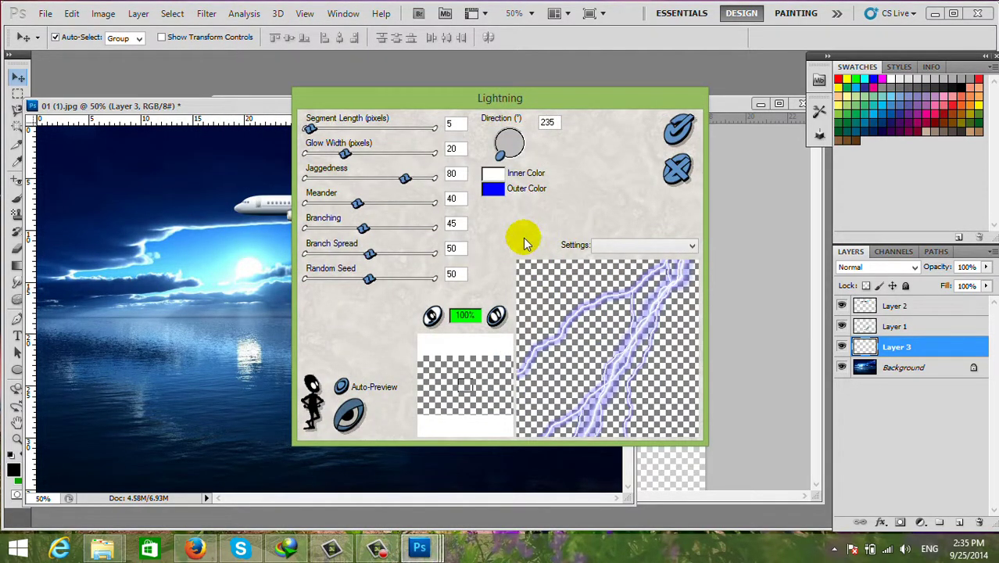
Render lightning on Layer 3 with shorter segments, wider glow, near-maximum jaggedness and Meander 68.
click(431, 318)
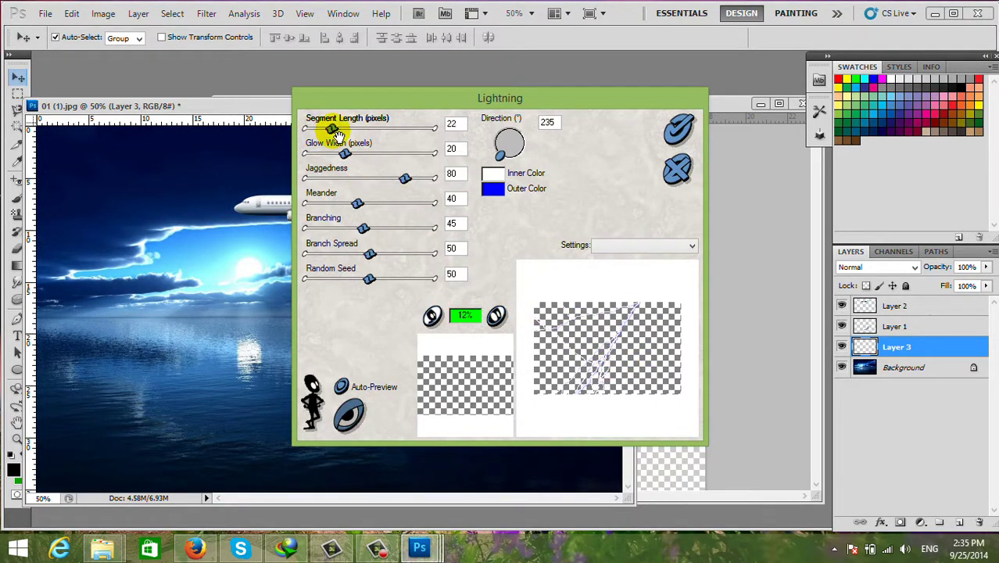
drag(333, 131, 329, 133)
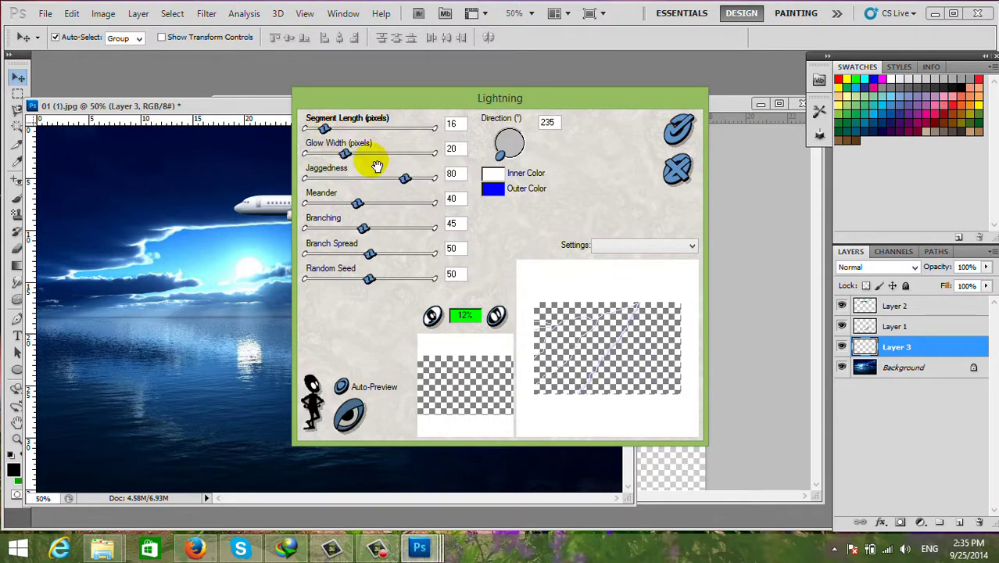
drag(354, 155, 369, 156)
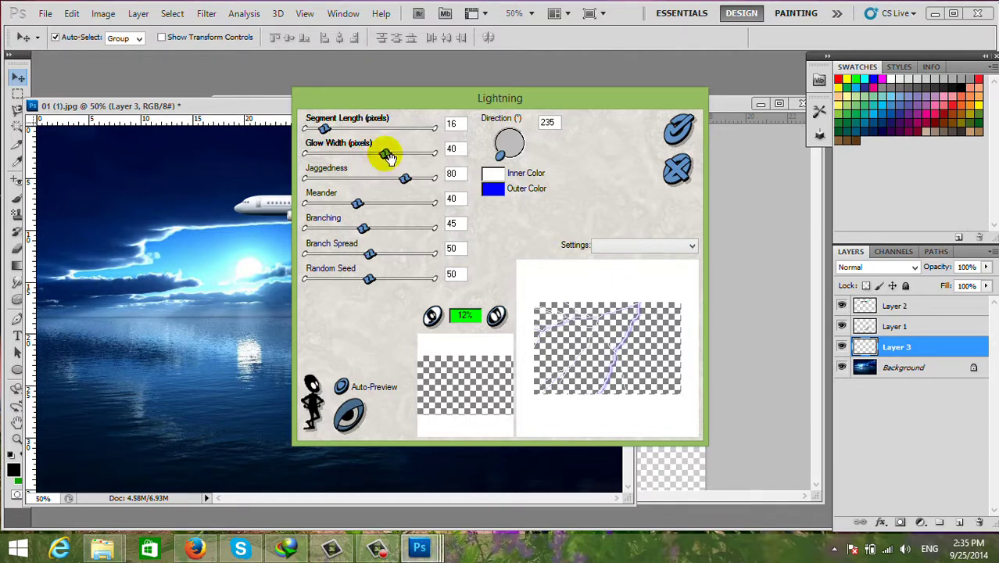
drag(377, 180, 413, 182)
drag(411, 179, 432, 181)
click(429, 182)
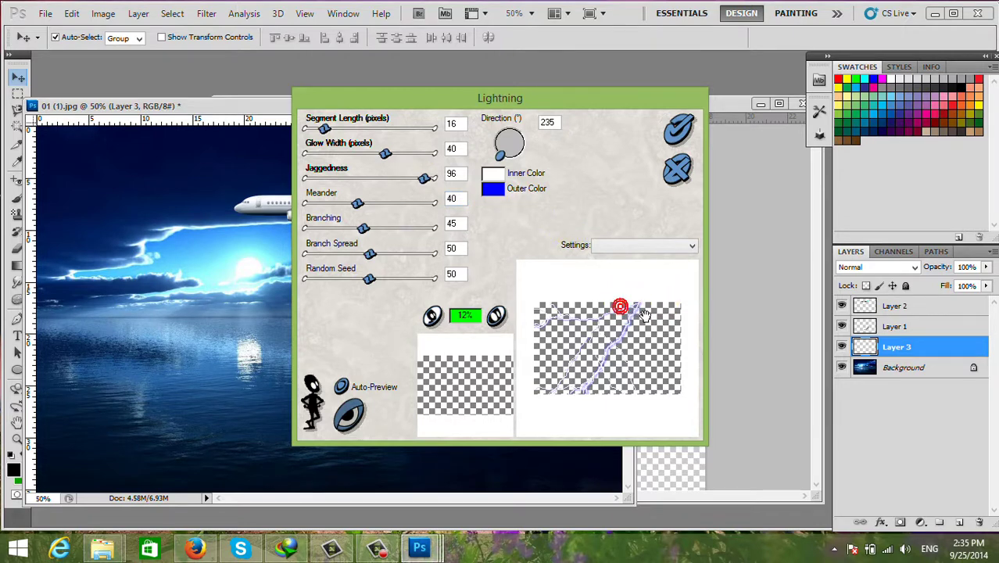
drag(358, 203, 395, 206)
click(366, 204)
click(376, 236)
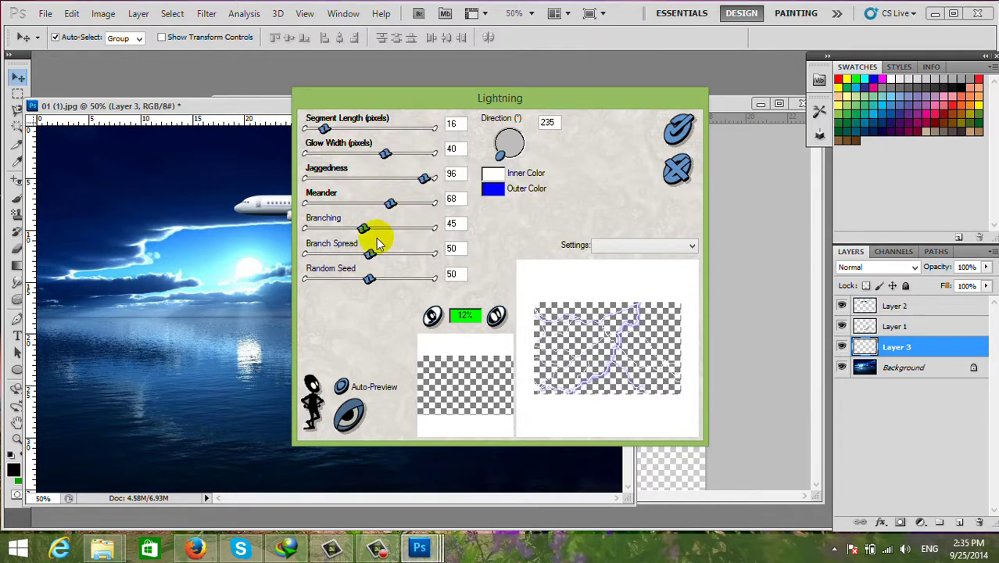
click(679, 129)
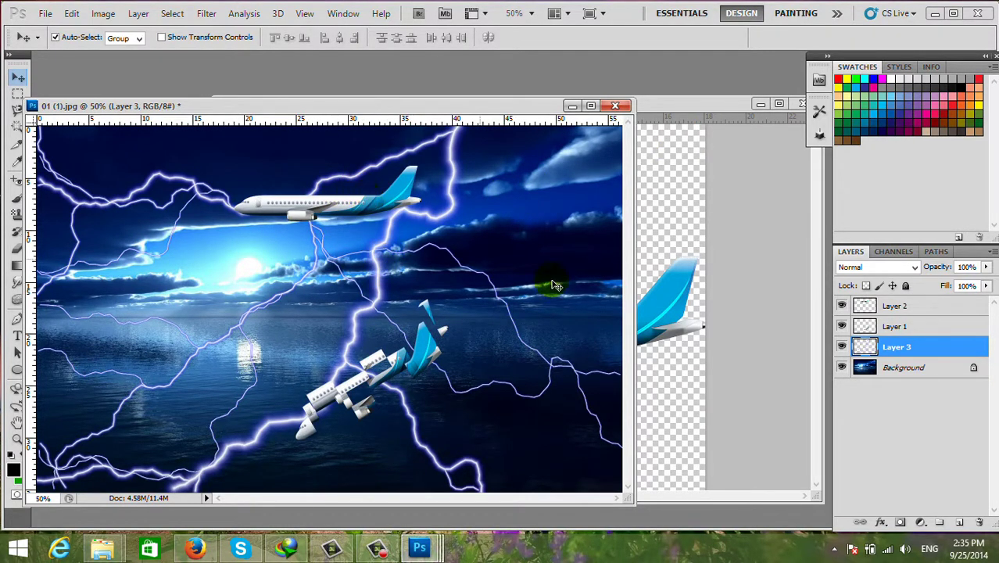
Move Layer 3 above both airliner layers and shift the upper airliner to the right.
drag(896, 348, 913, 329)
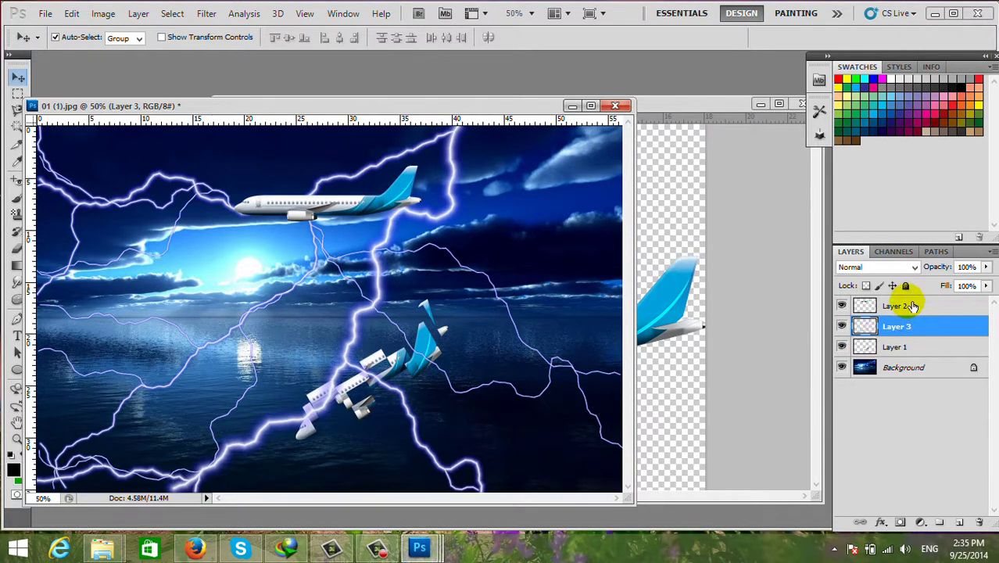
drag(913, 305, 910, 332)
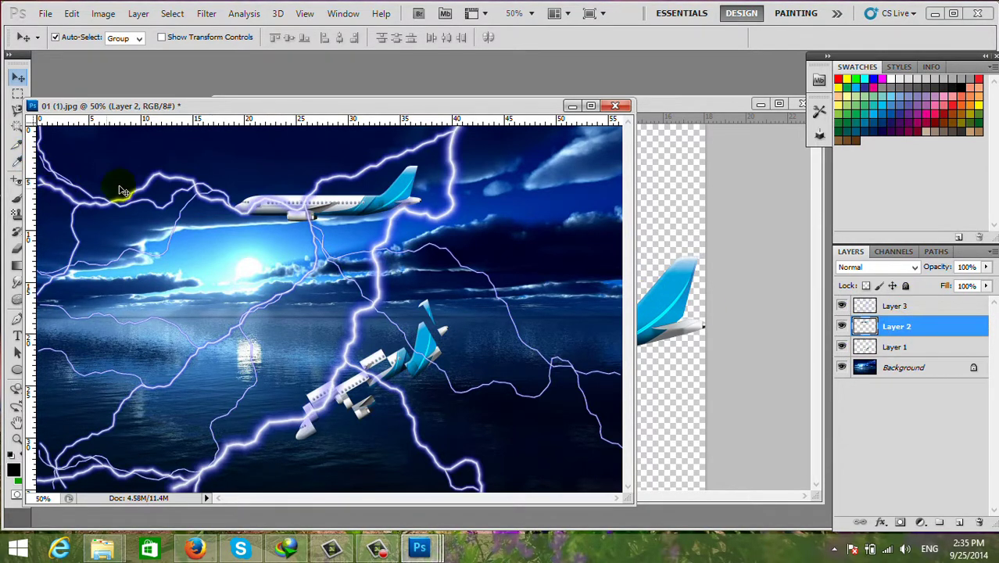
drag(387, 211, 402, 205)
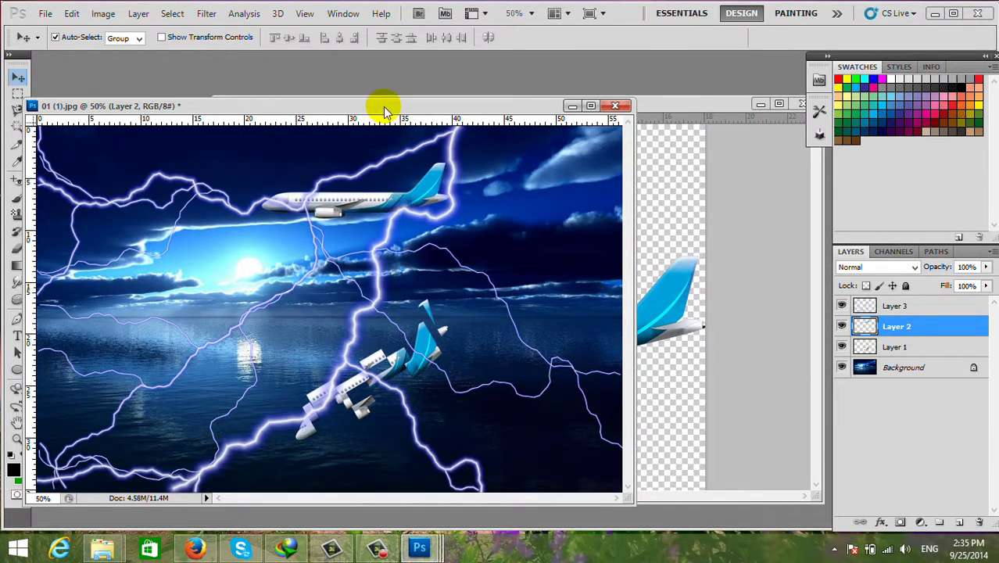
drag(384, 105, 435, 78)
Nudge the broken plane's pieces on Layer 1 into their final position in the water.
drag(407, 361, 398, 370)
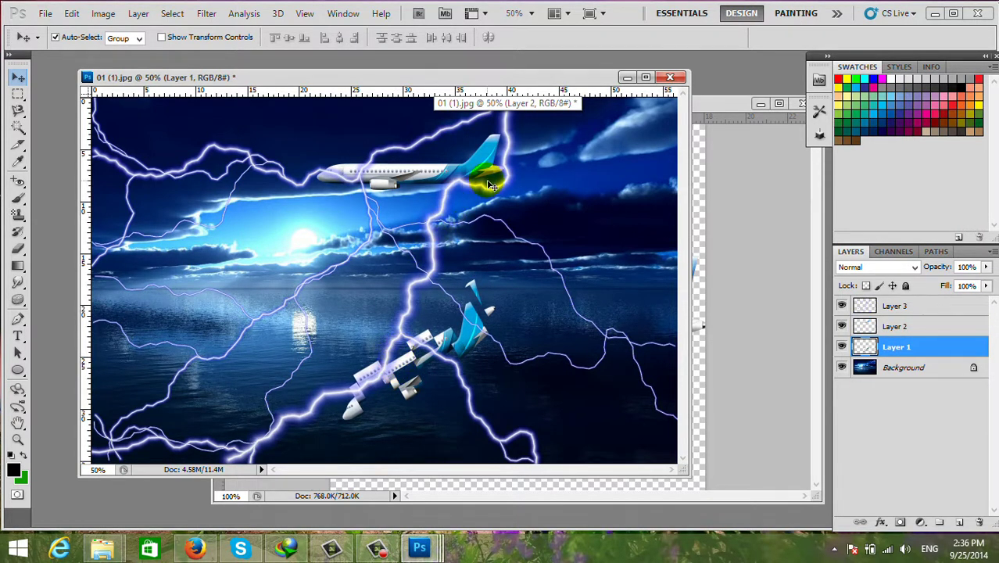
click(513, 165)
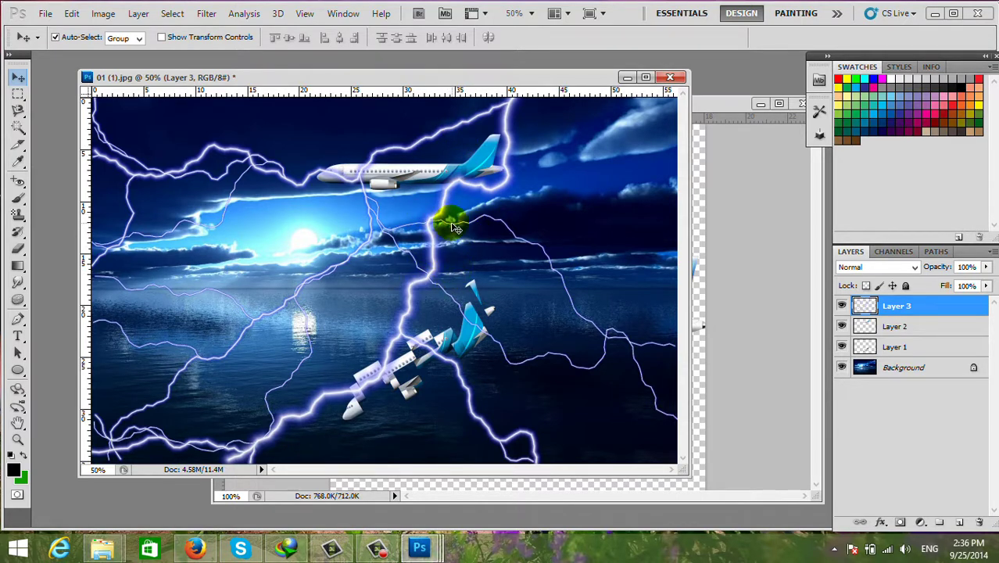
drag(419, 81, 418, 94)
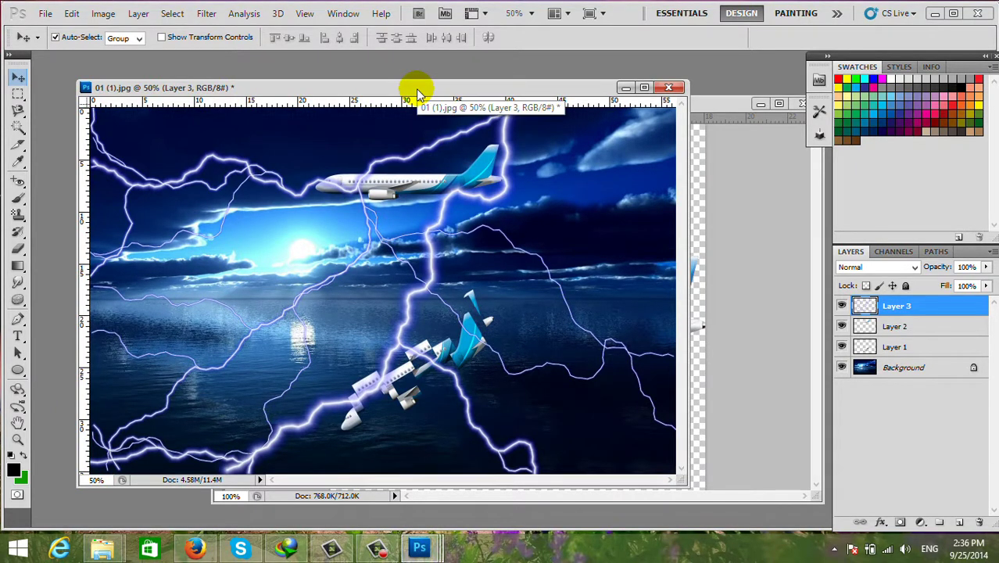
mouse_move(406, 86)
mouse_down()
mouse_move(425, 81)
mouse_move(415, 81)
mouse_up()
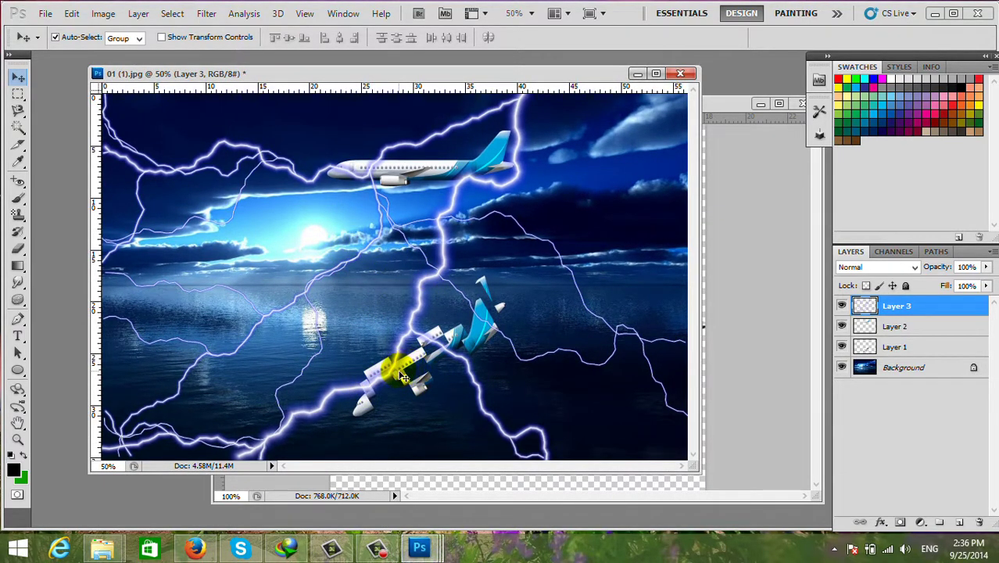
drag(414, 381, 419, 387)
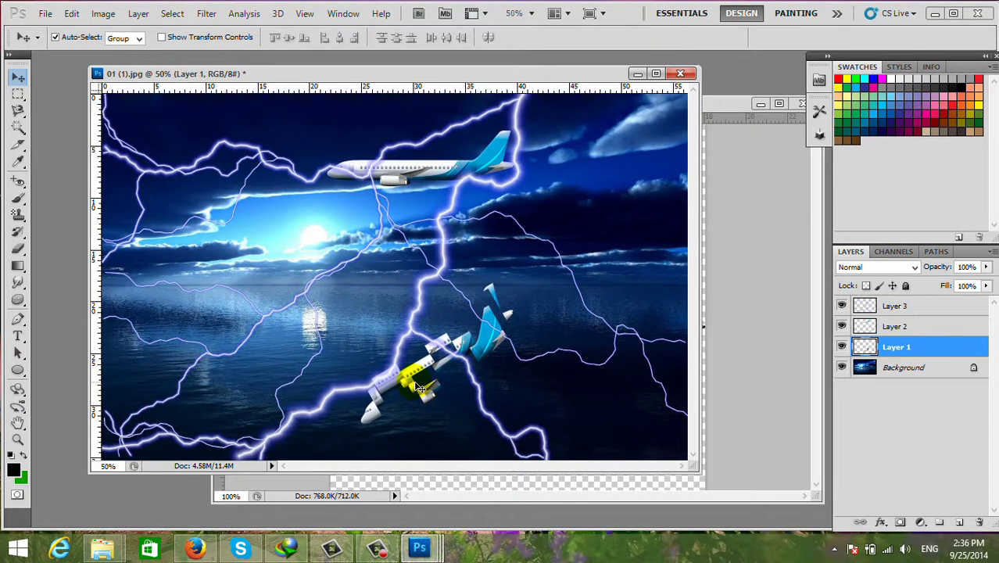
drag(419, 388, 416, 393)
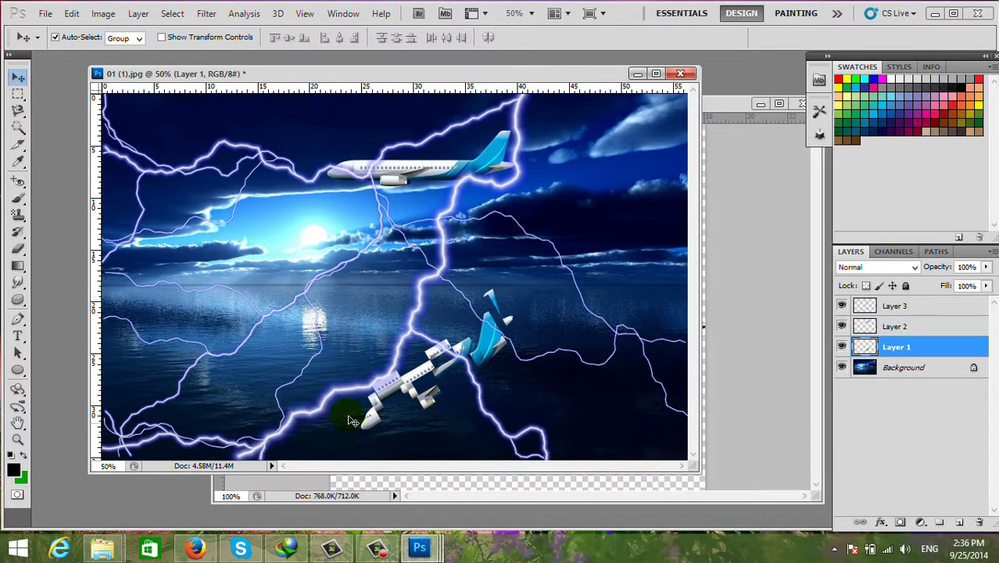
drag(416, 394, 415, 383)
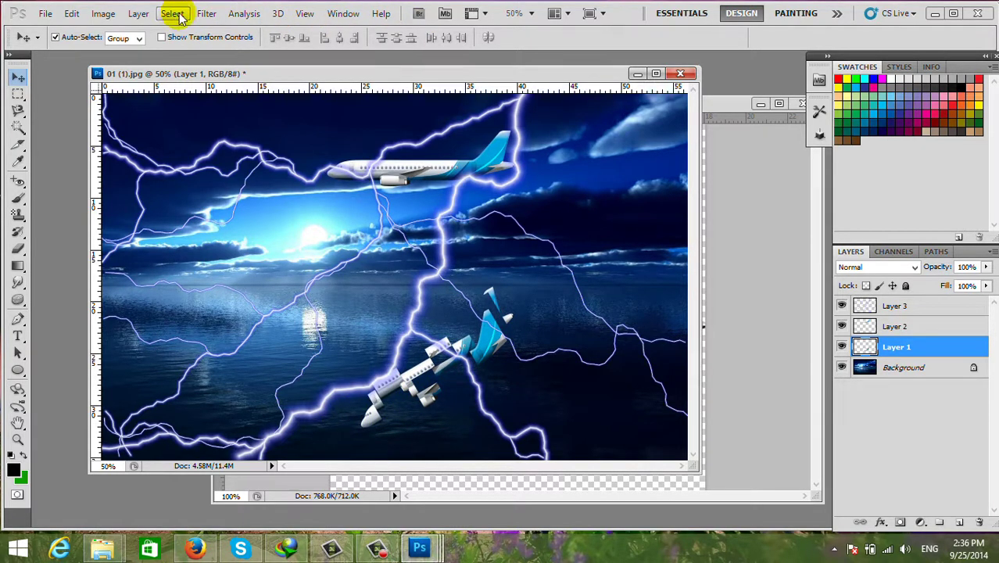
Glance at the Lesson (16) folder window, then return to the Photoshop document.
click(206, 13)
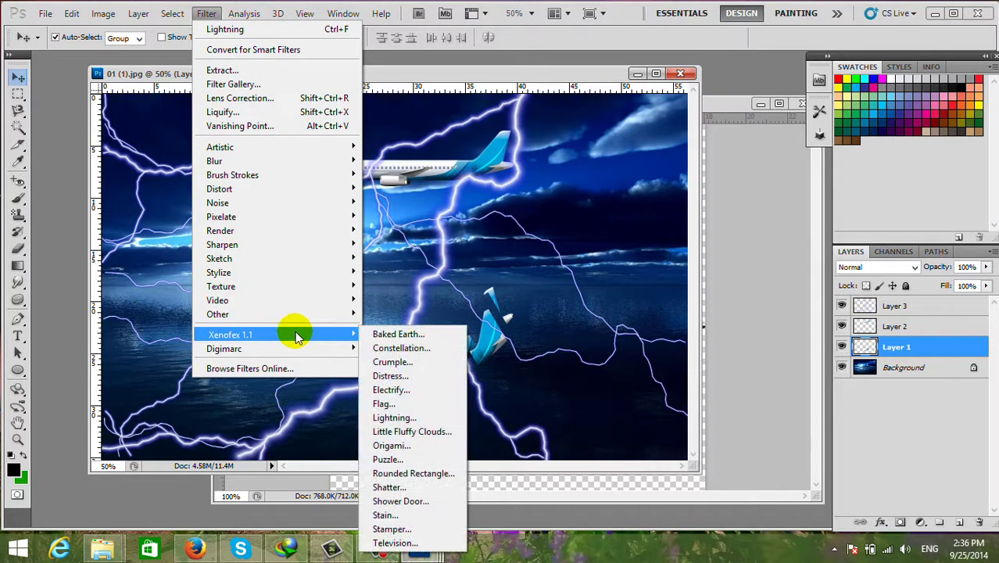
click(103, 549)
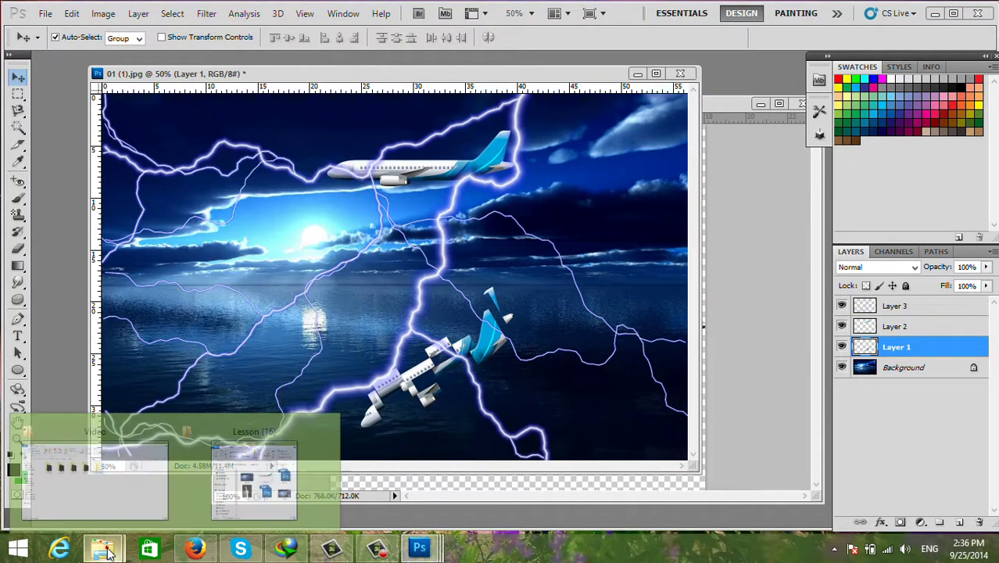
click(226, 467)
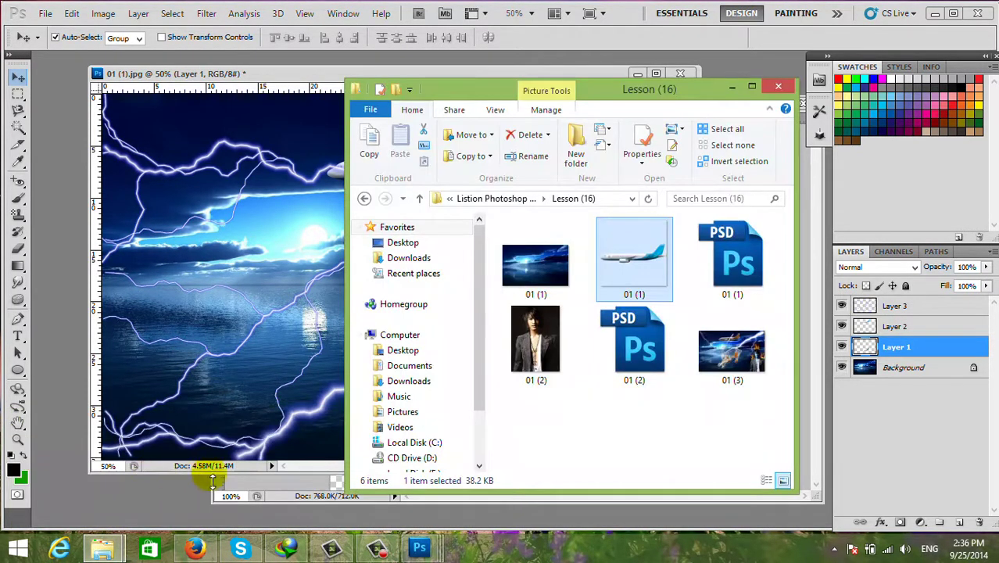
click(278, 75)
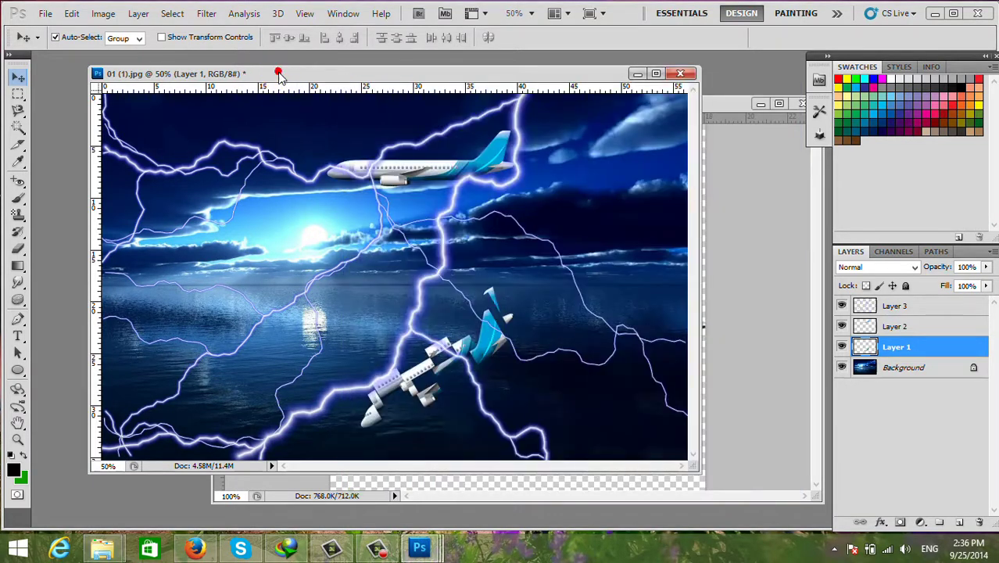
Save the composite as 01 (1).psd on the Desktop in Photoshop format, then quit Photoshop.
click(45, 13)
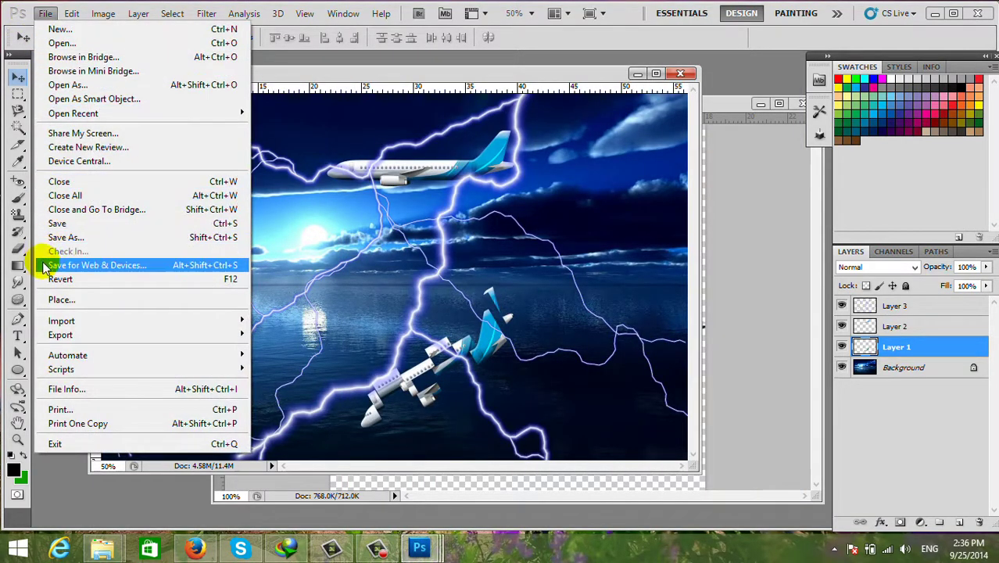
click(69, 237)
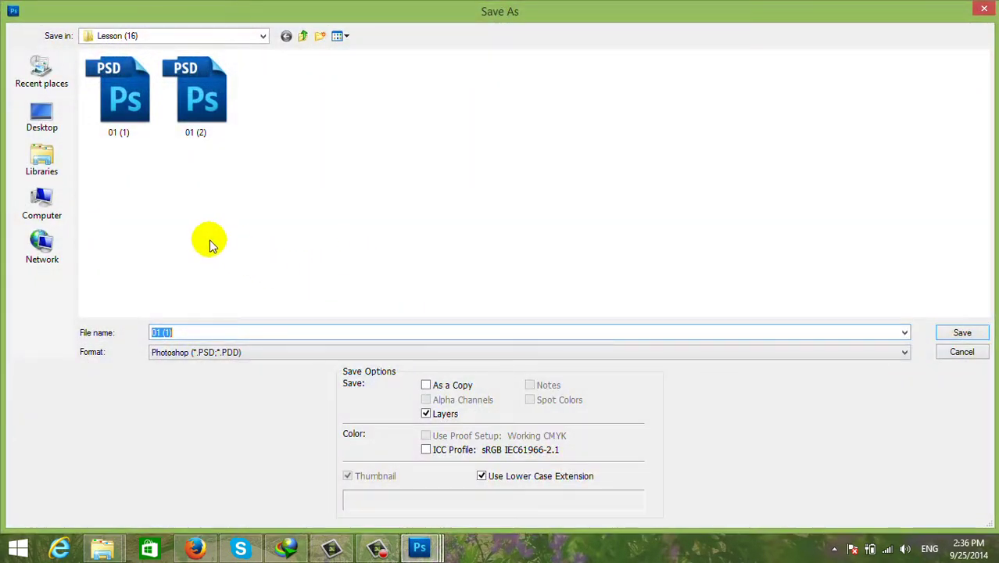
click(44, 118)
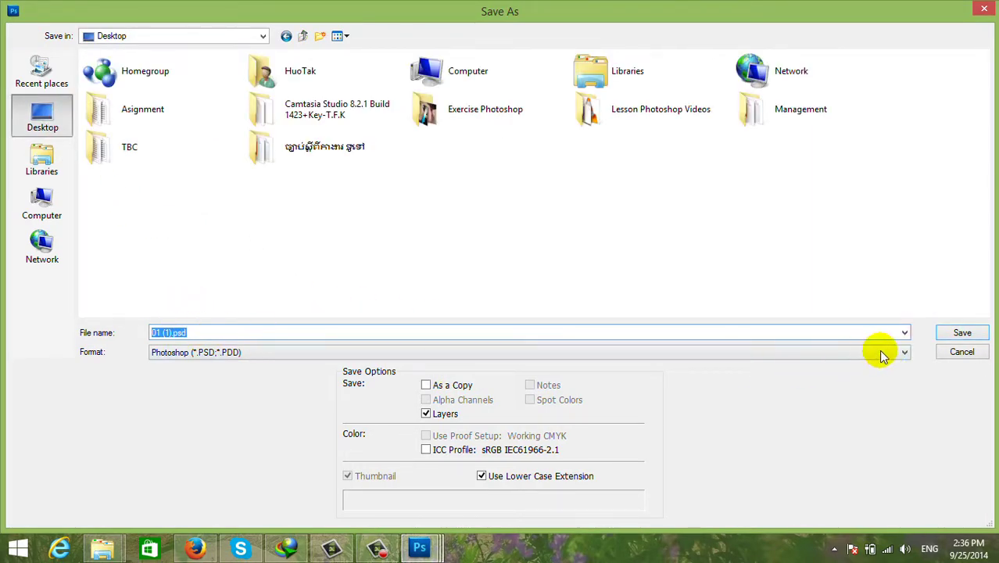
click(957, 332)
click(660, 172)
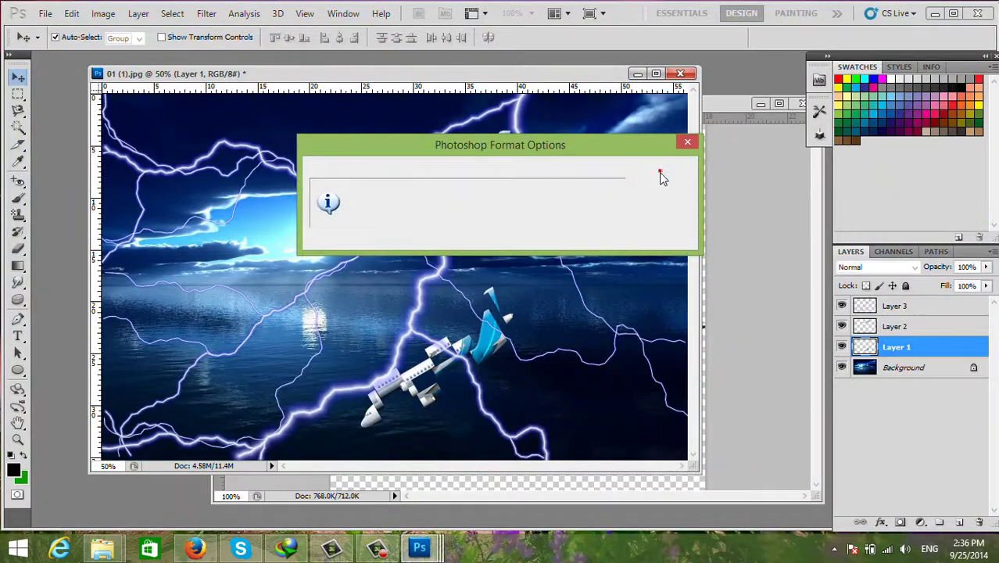
click(979, 13)
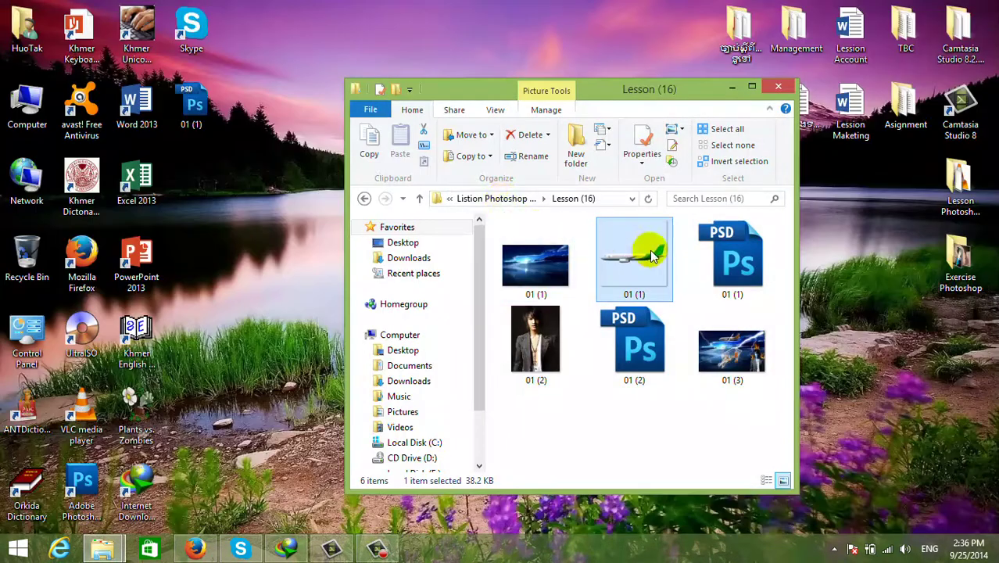
Go back to Exercise Photoshop, open Plugin PS > AlienSkin Eye Candy 4000, and run Setup.
click(365, 199)
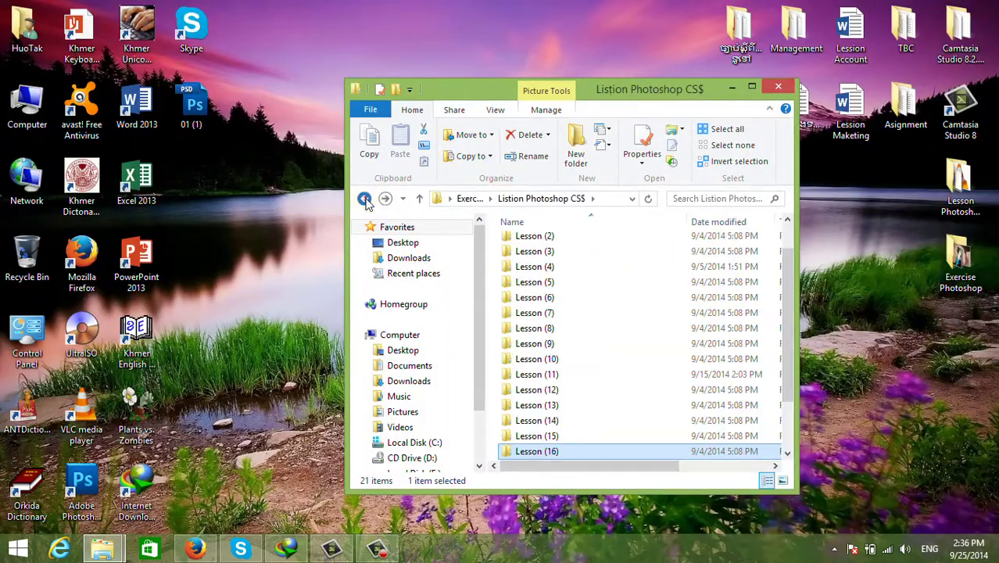
click(364, 198)
double_click(569, 260)
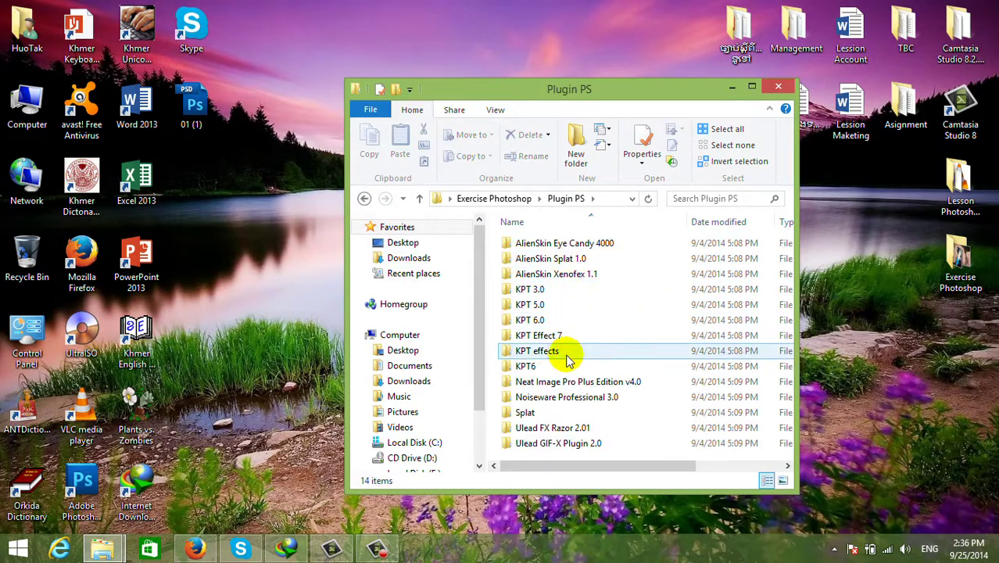
double_click(592, 249)
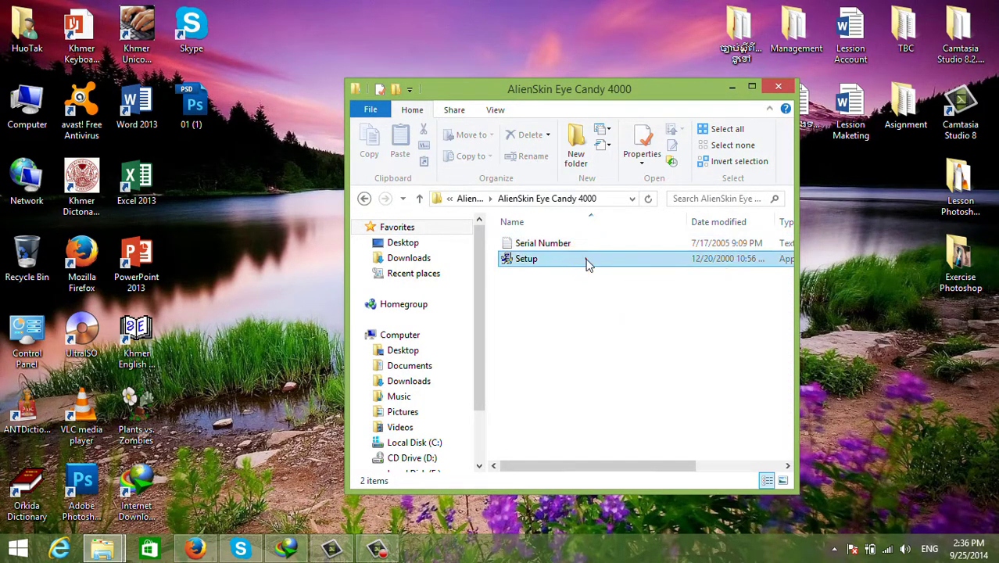
double_click(587, 260)
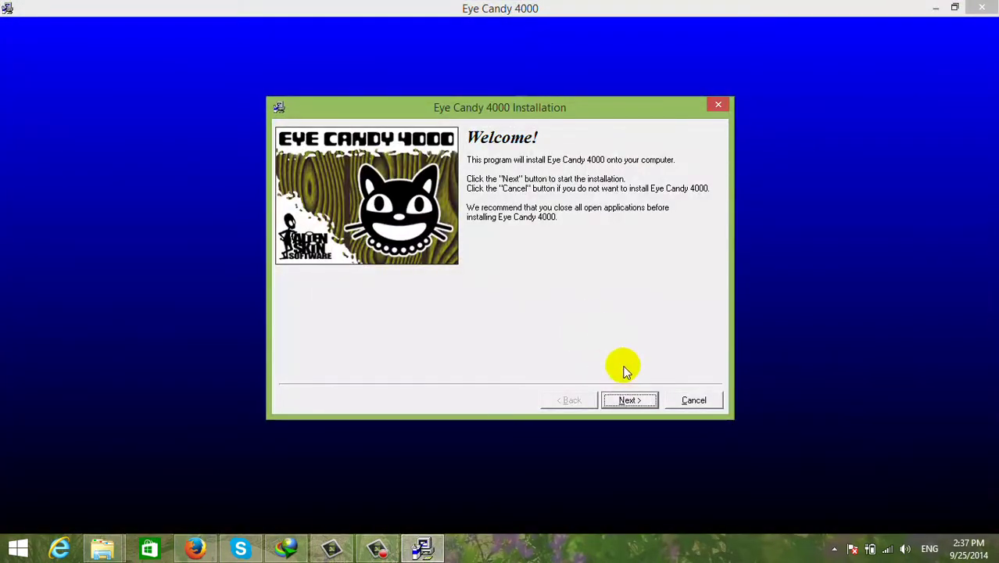
Advance the installer to registration and copy the code from the Serial Number file.
click(630, 398)
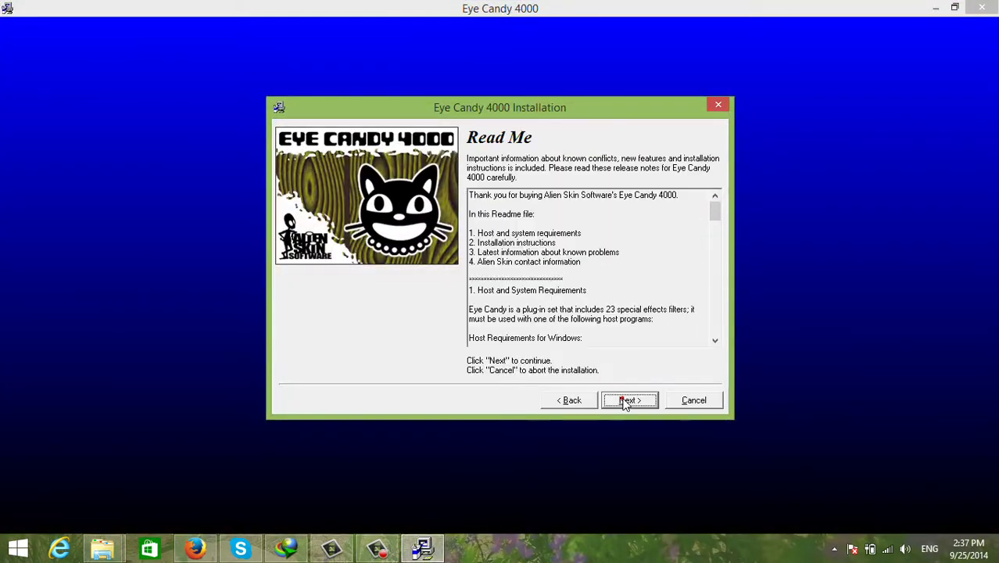
click(626, 401)
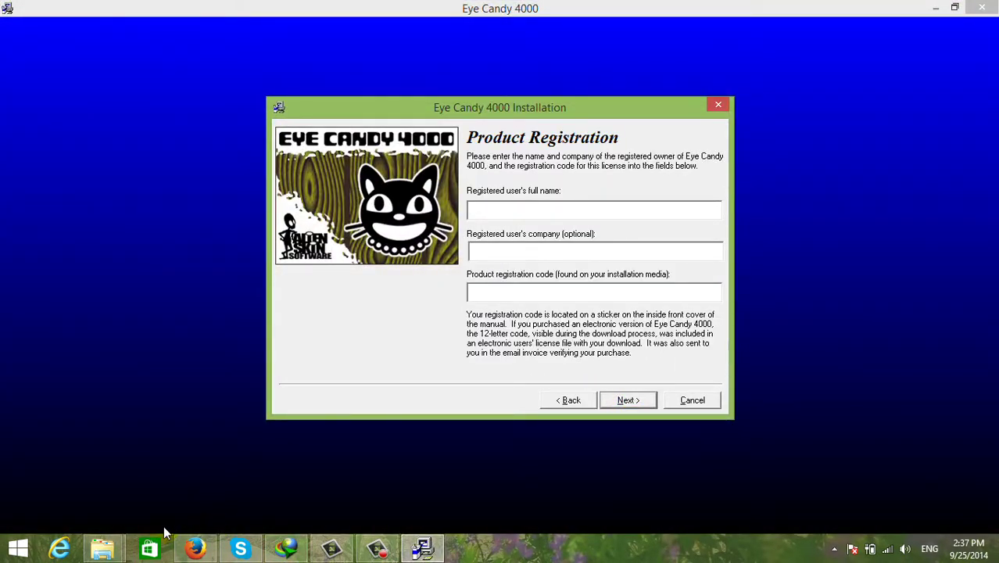
mouse_move(103, 549)
click(250, 495)
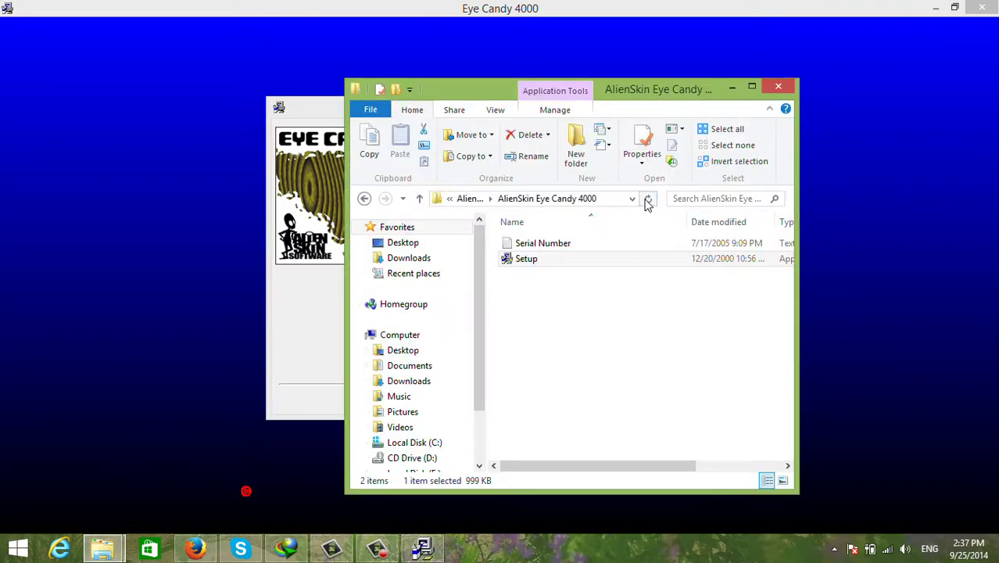
double_click(572, 244)
drag(267, 140, 133, 125)
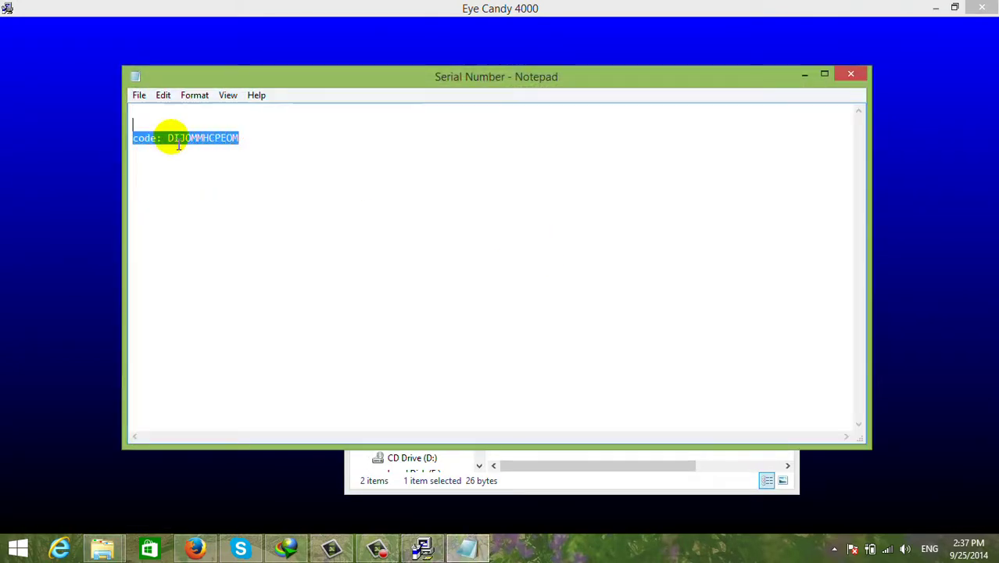
click(174, 147)
right_click(228, 140)
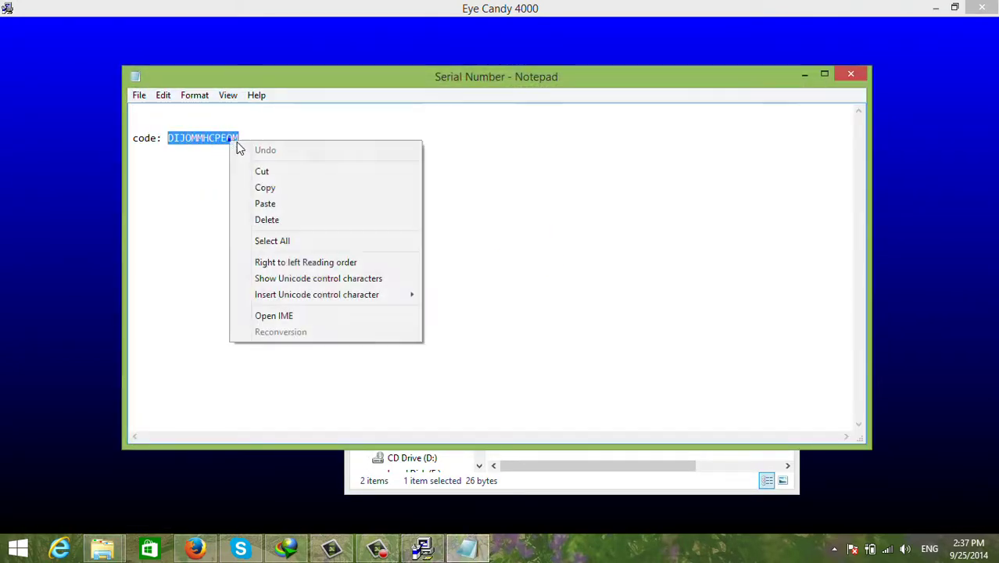
click(266, 190)
Paste the registration code and enter the registered user's name, then continue to folder choice.
click(422, 547)
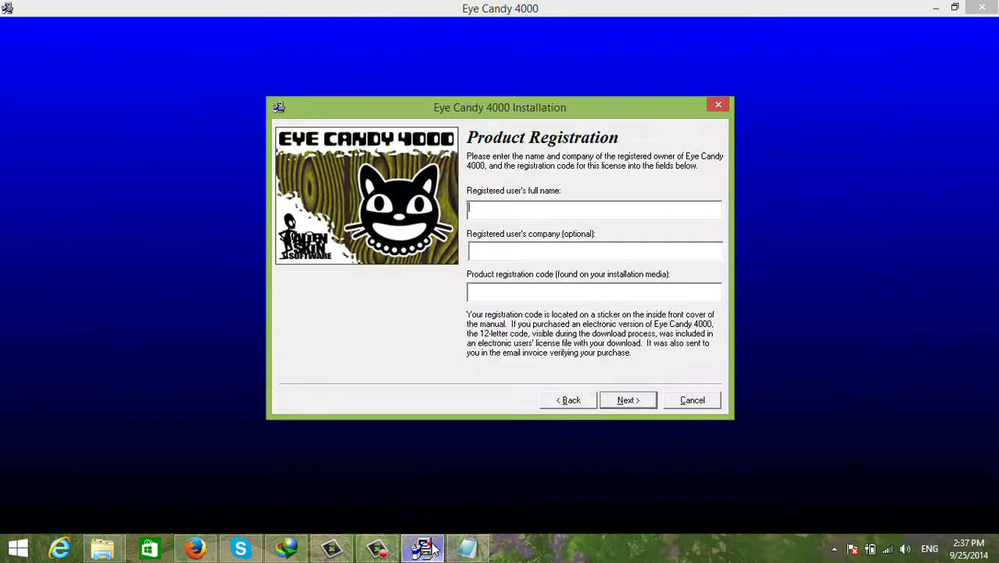
right_click(578, 295)
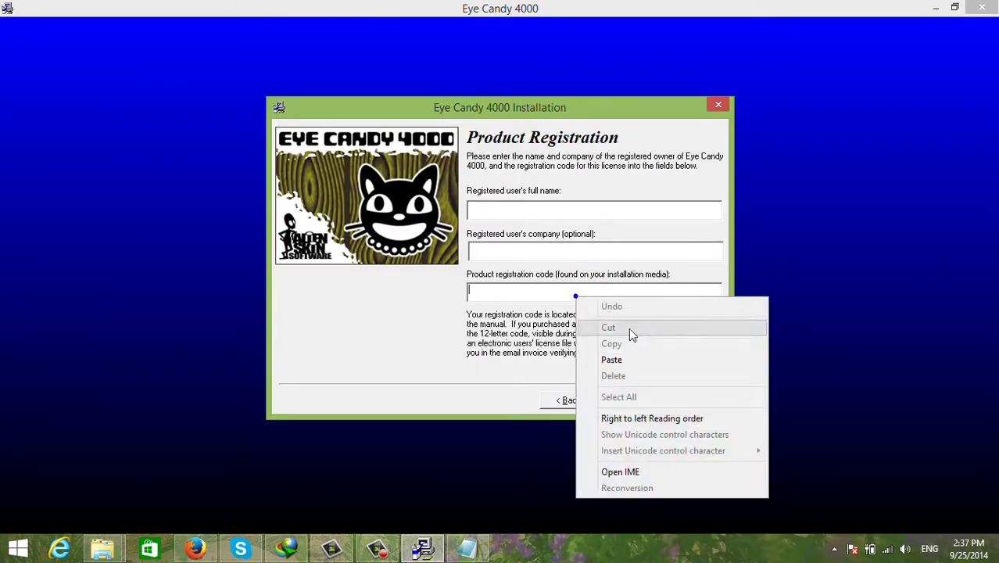
click(614, 356)
click(626, 403)
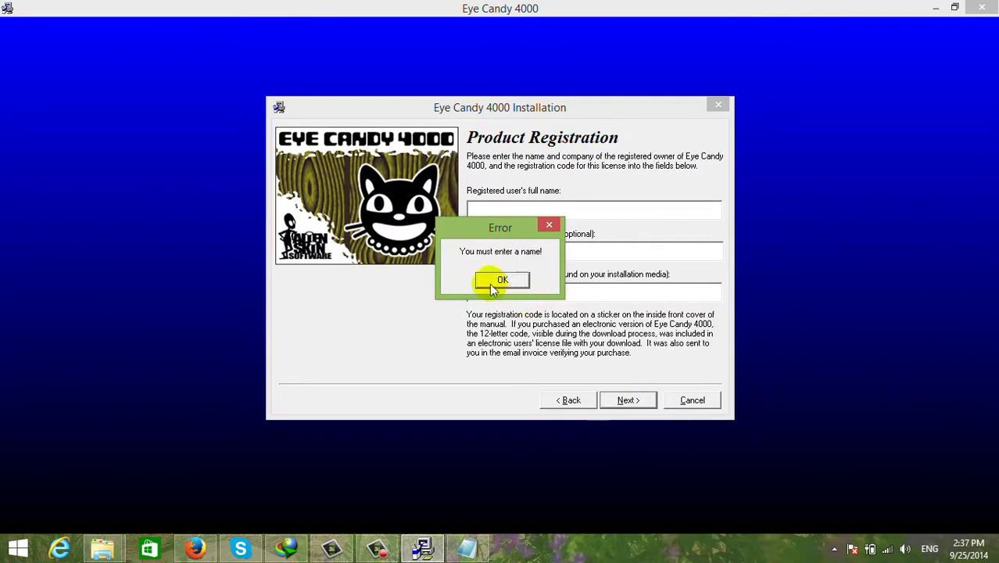
click(492, 286)
click(560, 205)
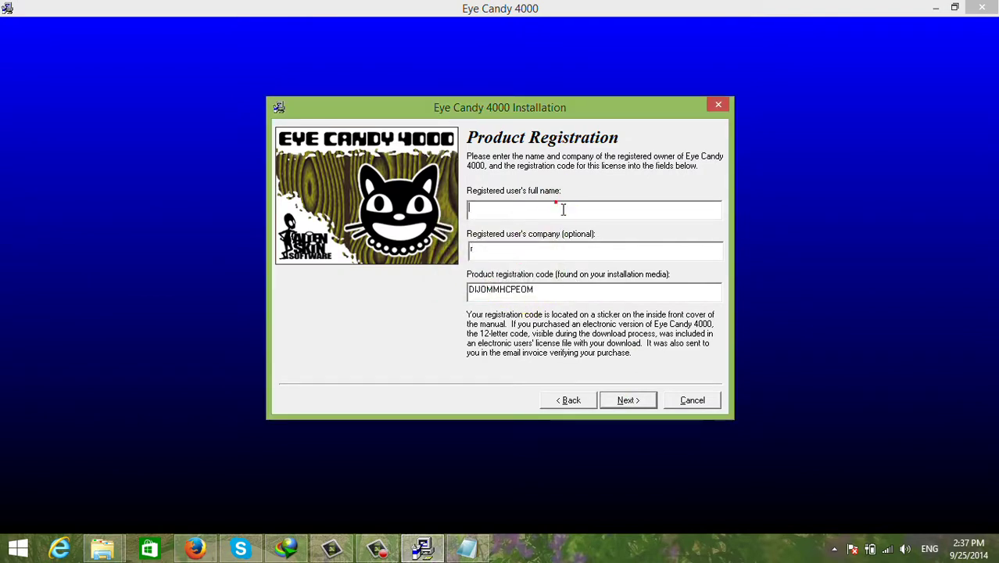
text(6)
click(634, 398)
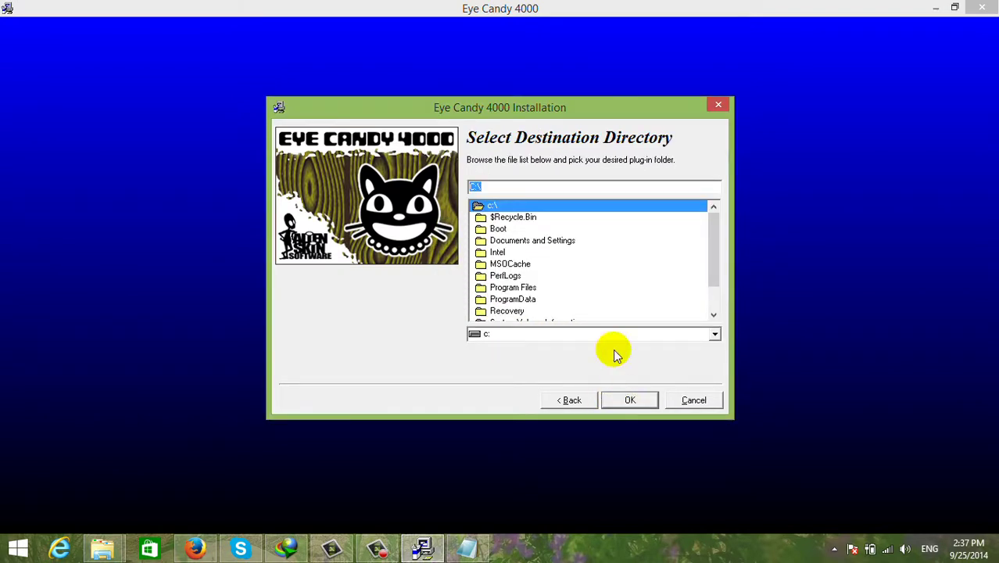
Set the destination to C:\ and start installing, then cancel and exit Setup.
double_click(507, 310)
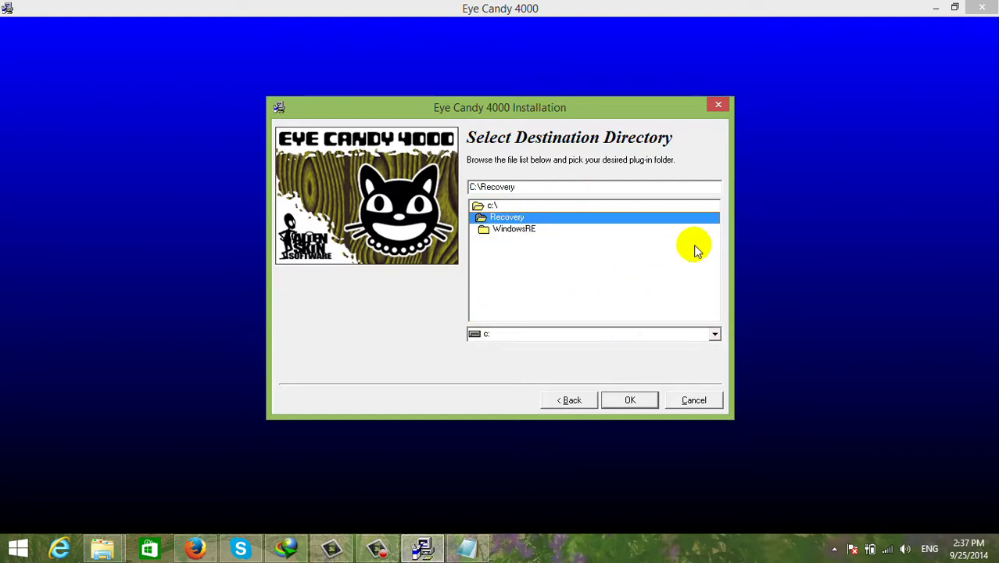
click(565, 187)
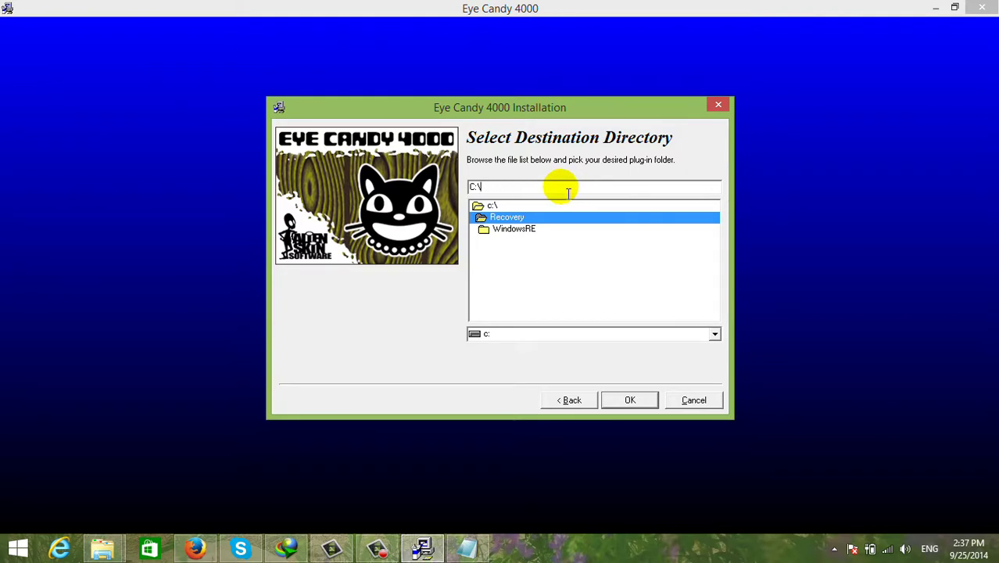
key(Return)
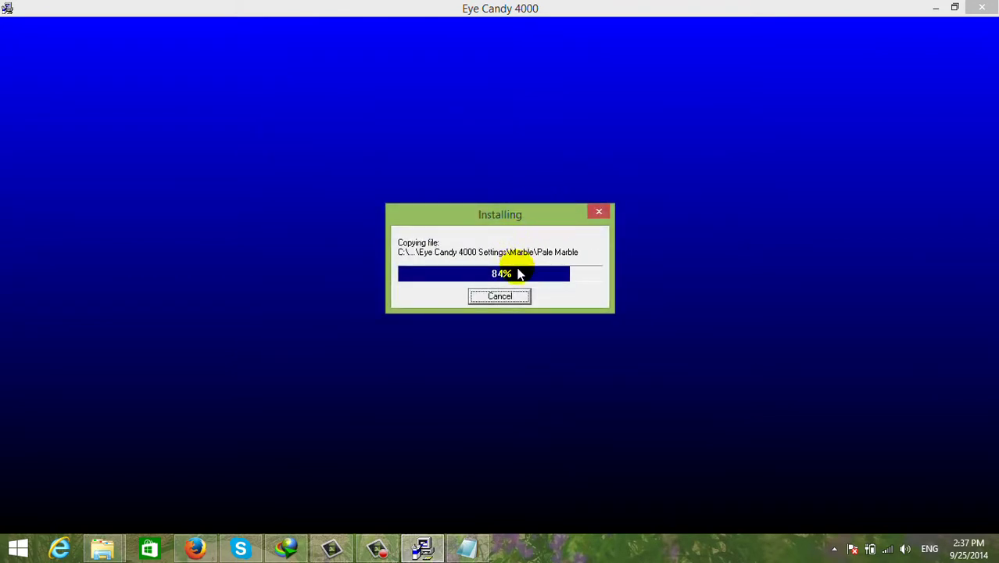
click(501, 296)
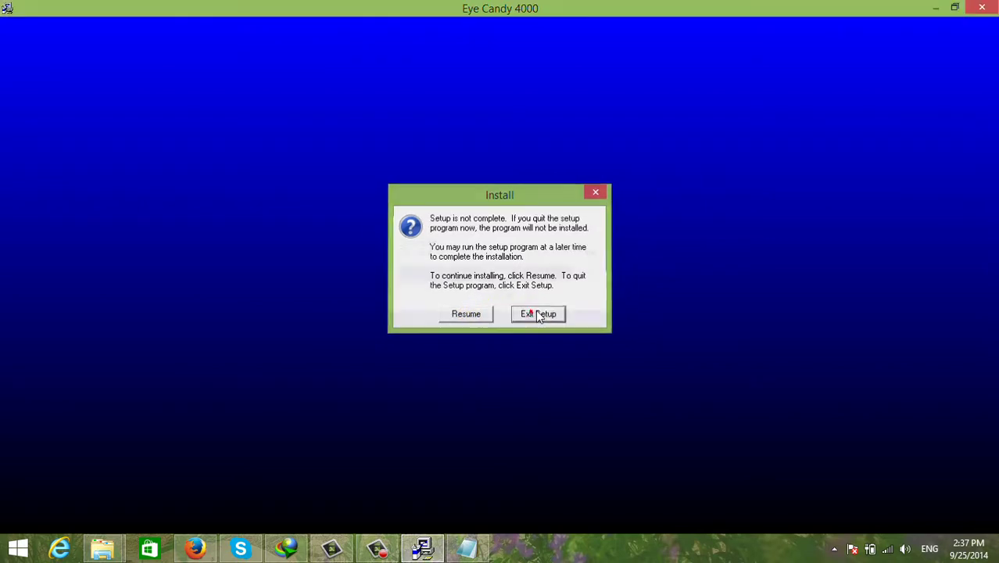
click(536, 313)
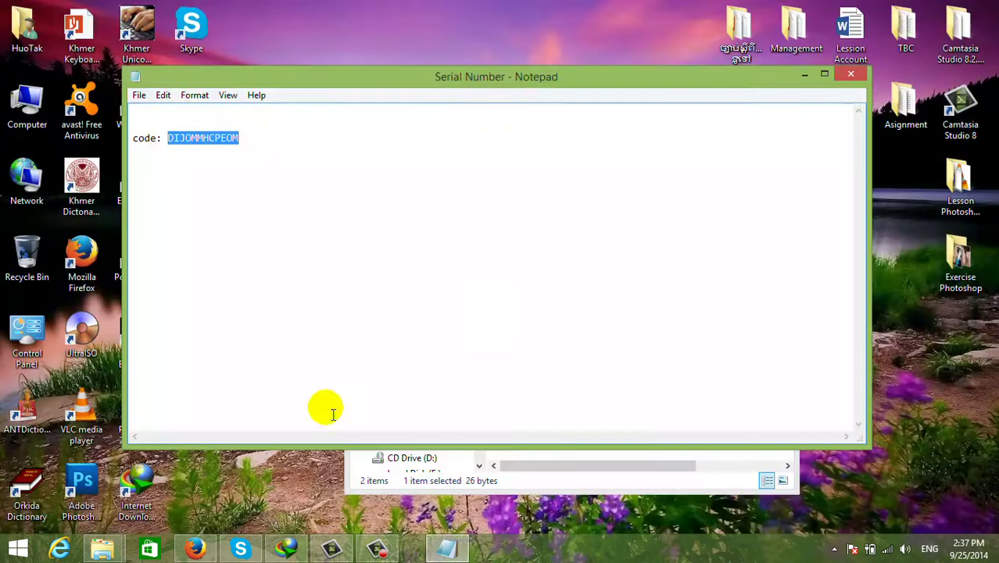
Relaunch the Eye Candy 4000 Setup and advance to the install-folder choice.
click(101, 547)
click(249, 450)
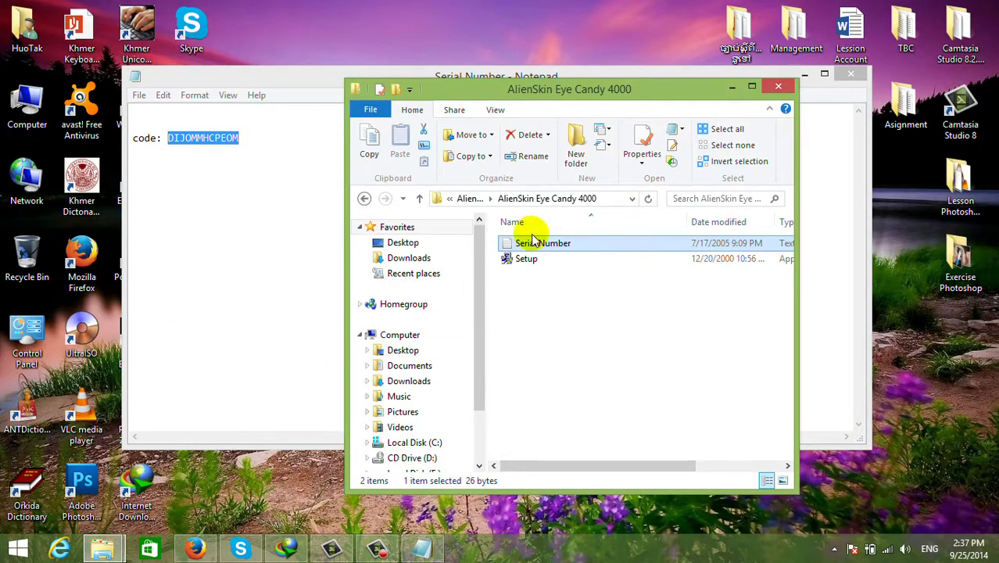
click(531, 262)
double_click(531, 262)
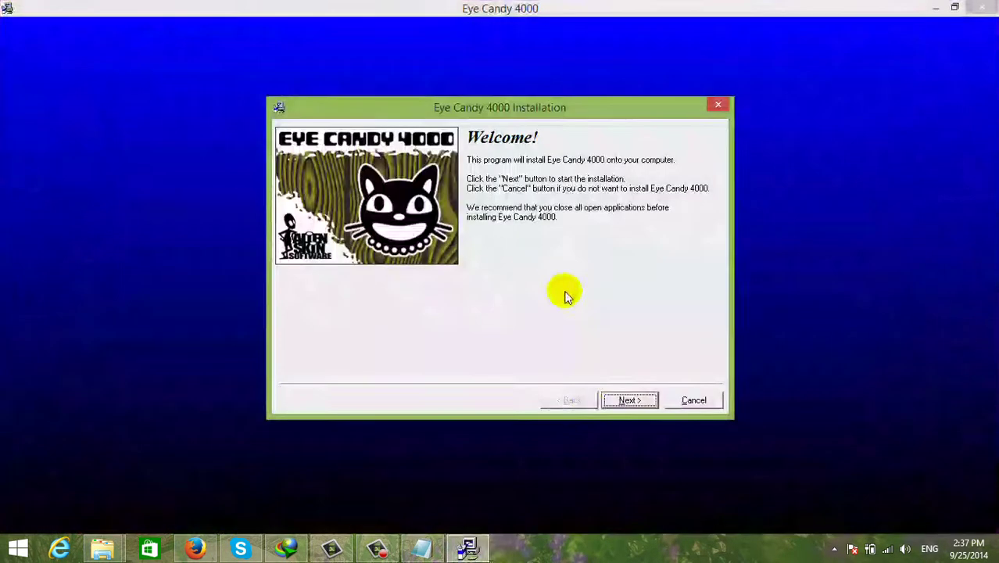
click(632, 402)
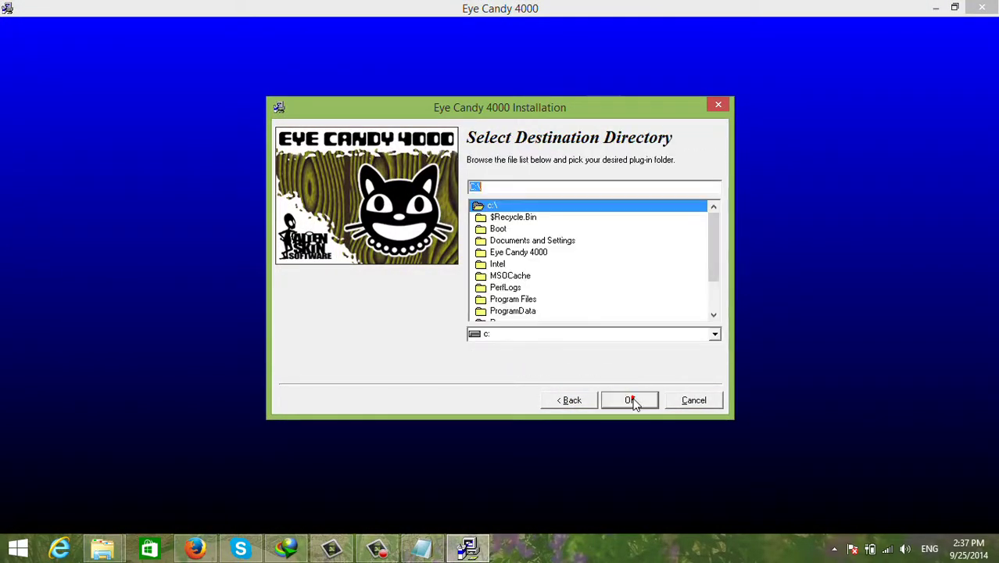
Install into Program Files\Adobe\Adobe Photoshop CS5\Plug-ins\Filters.
double_click(517, 300)
double_click(506, 229)
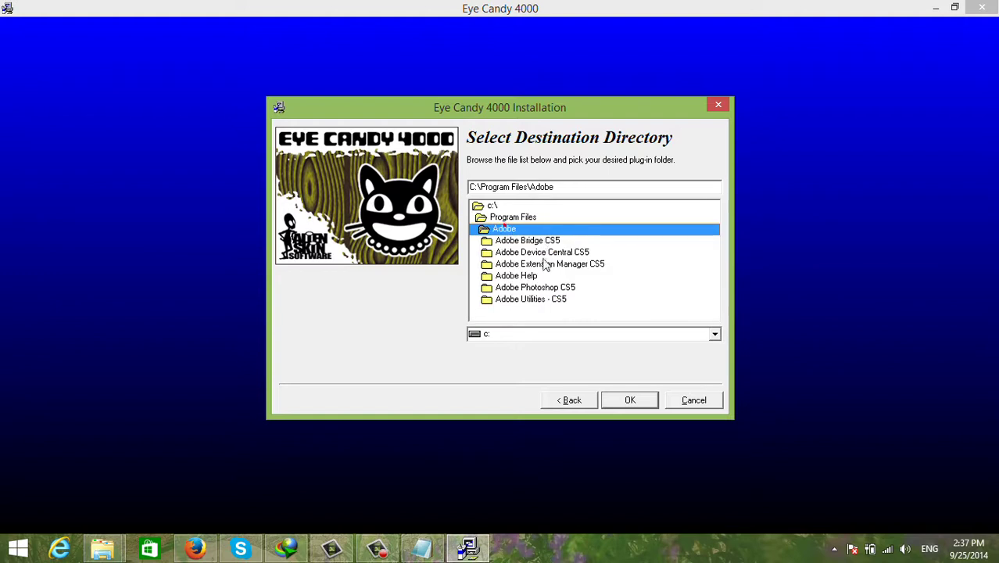
double_click(538, 288)
scroll(535, 286, down, 1)
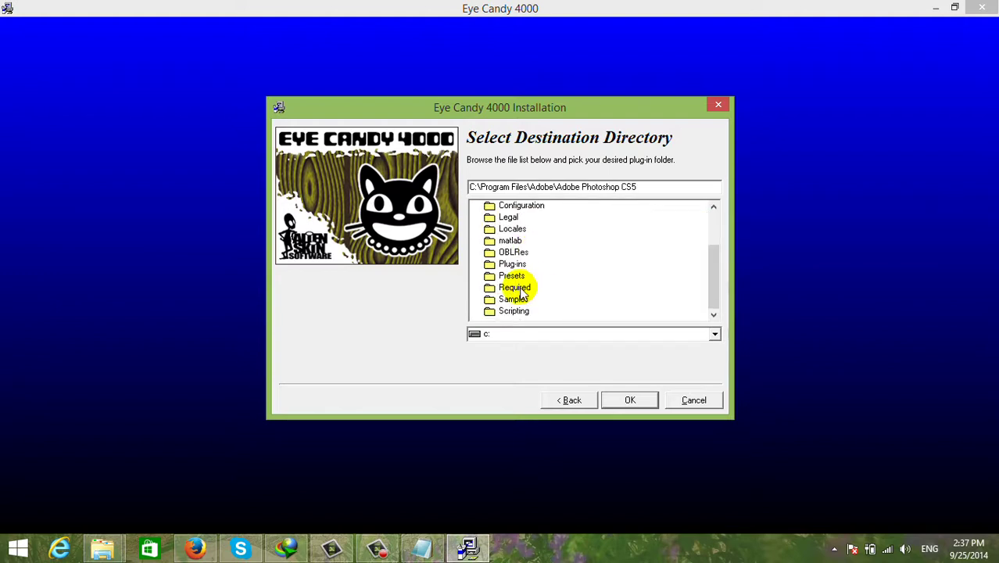
double_click(522, 266)
scroll(524, 270, down, 1)
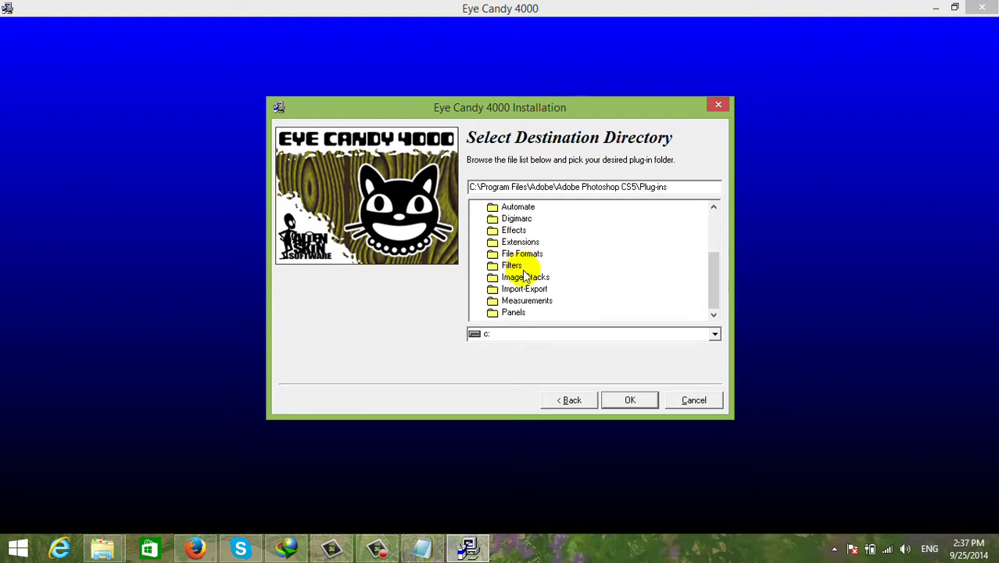
double_click(520, 266)
click(617, 392)
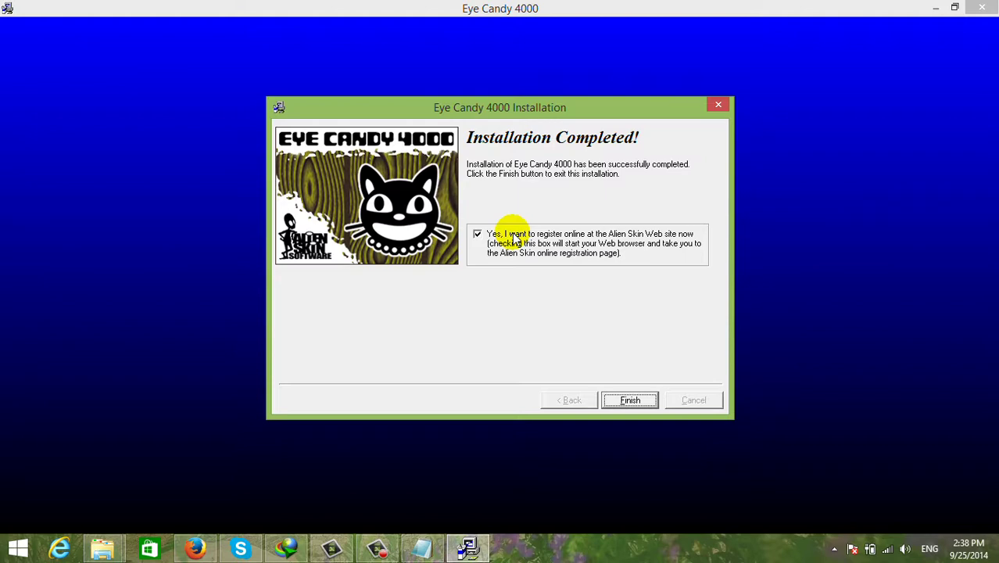
Finish the installer without online registration and close the Eye Candy folder and serial notes.
click(479, 241)
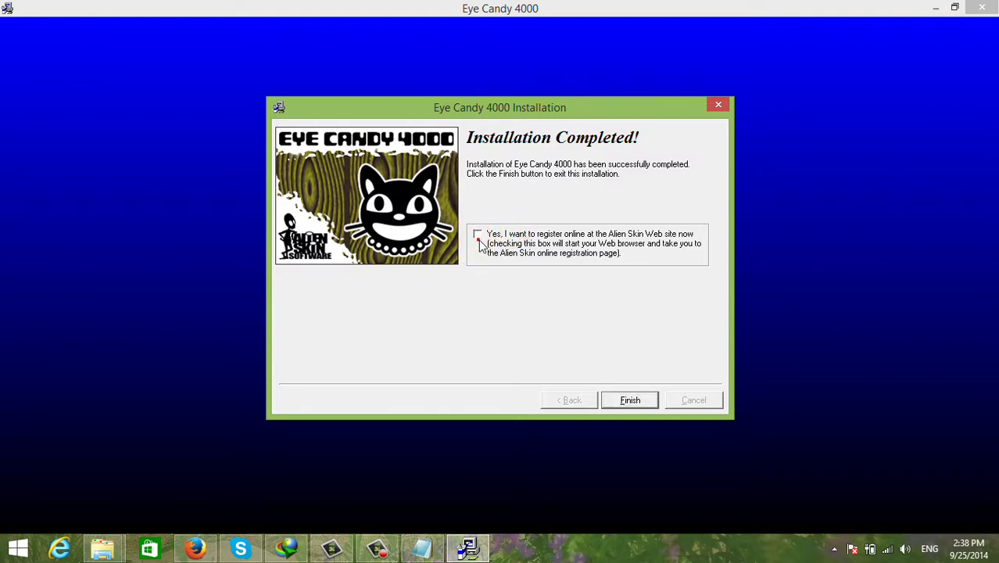
click(630, 401)
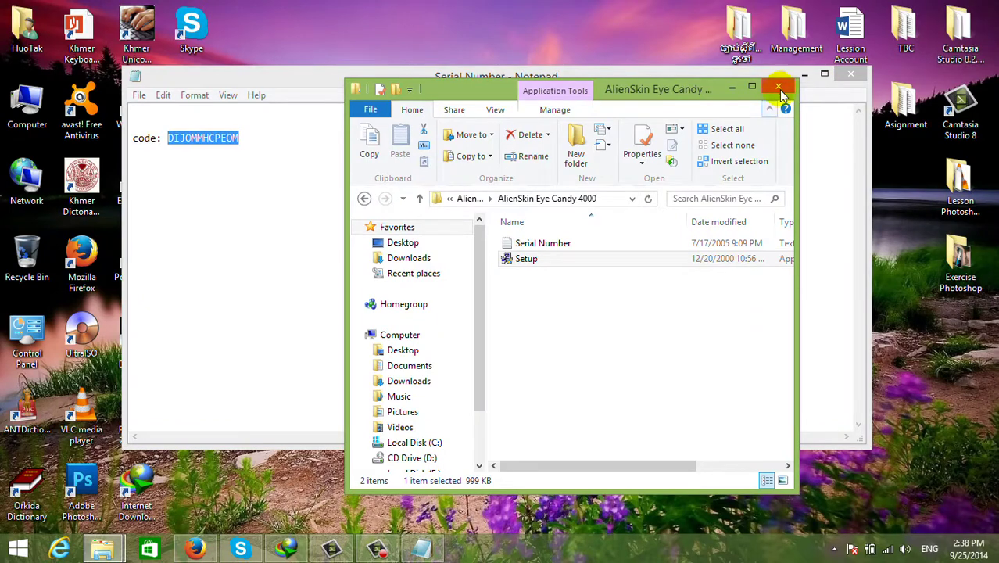
click(780, 83)
click(851, 74)
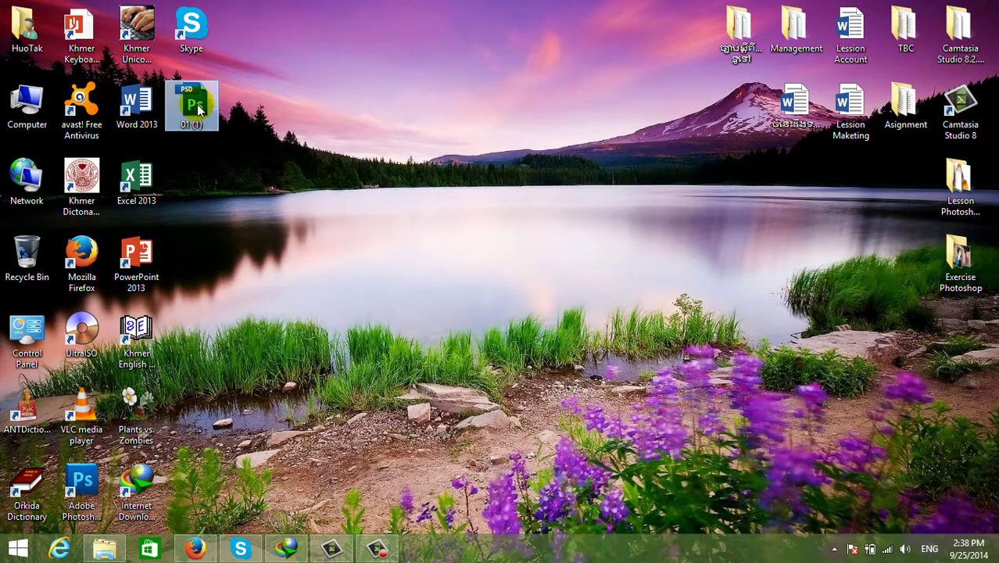
Reopen 01 (1).psd in a floating window and nudge the crashing plane right with Move.
double_click(198, 110)
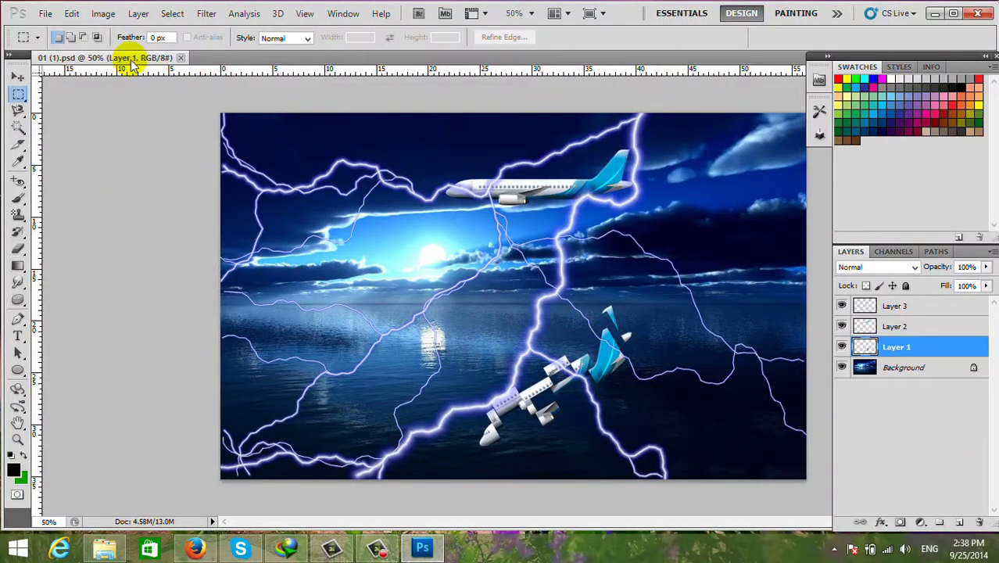
drag(126, 59, 132, 63)
click(16, 76)
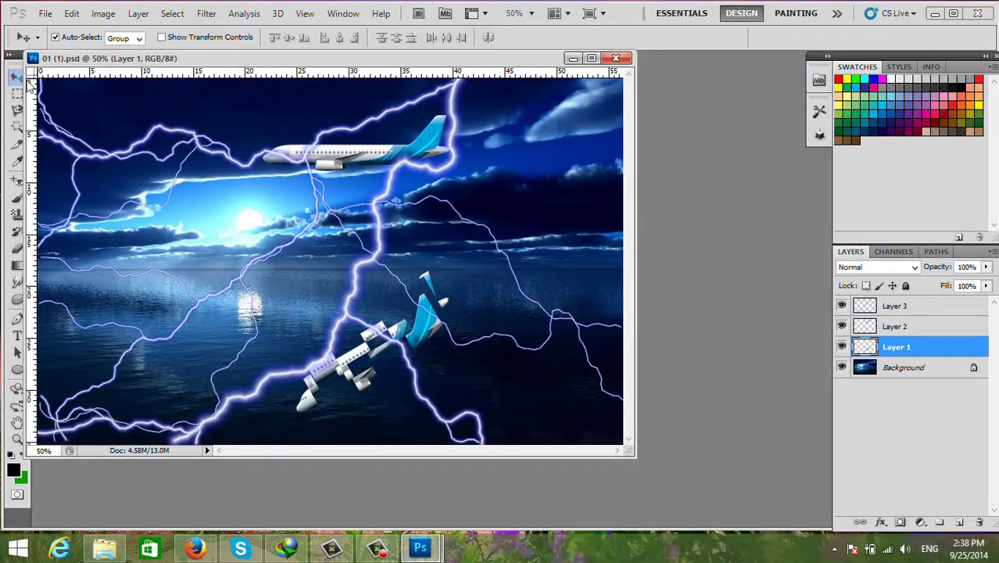
drag(313, 358, 358, 358)
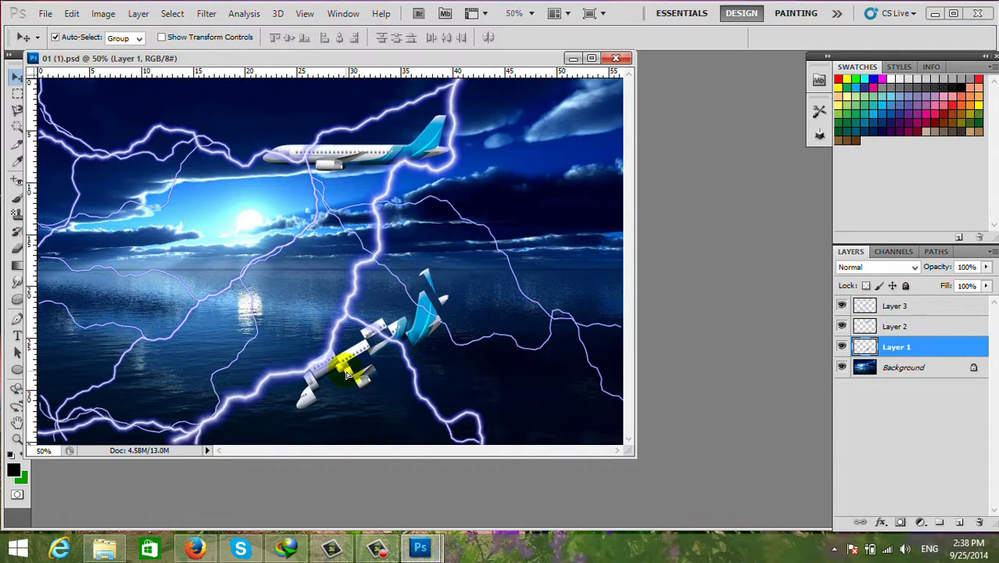
click(206, 13)
mouse_move(239, 334)
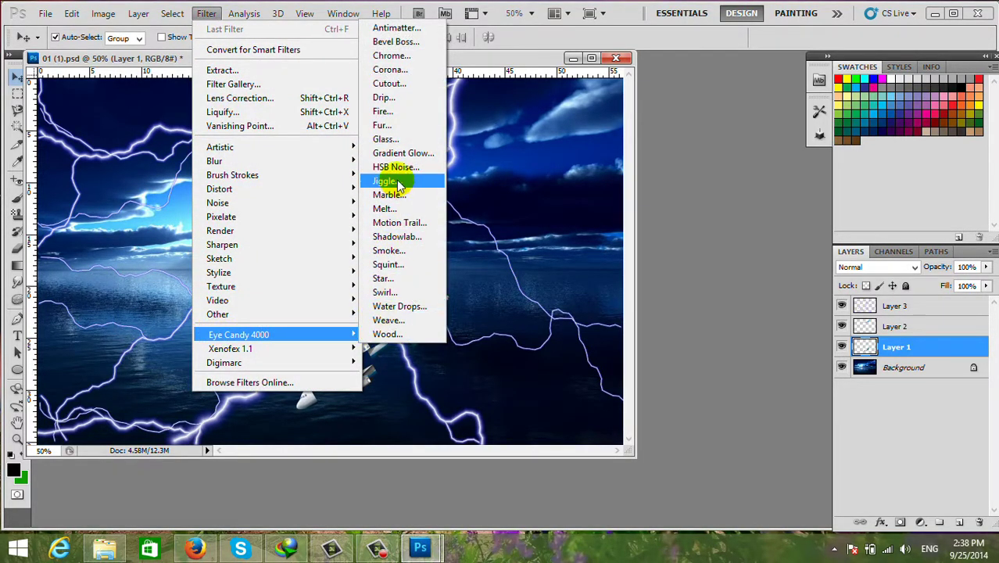
Apply Eye Candy 4000 Fire, then Smoke, to the broken airliner on Layer 1.
click(403, 110)
click(442, 82)
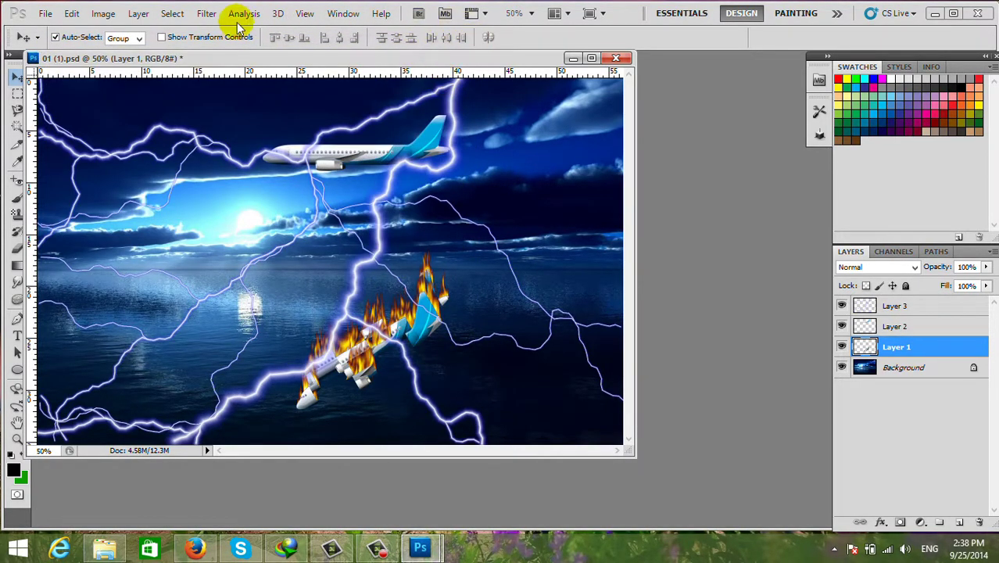
click(208, 14)
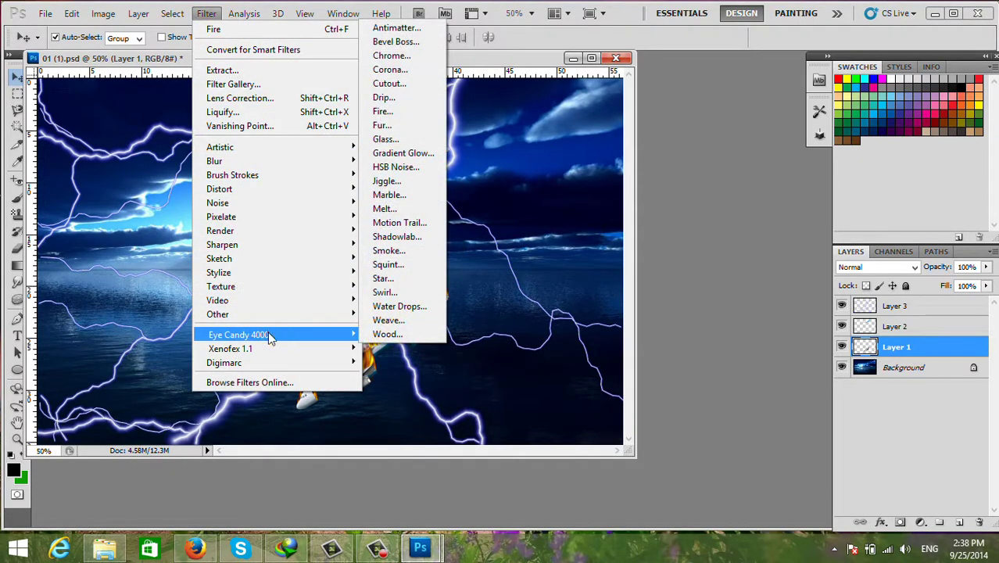
mouse_move(238, 334)
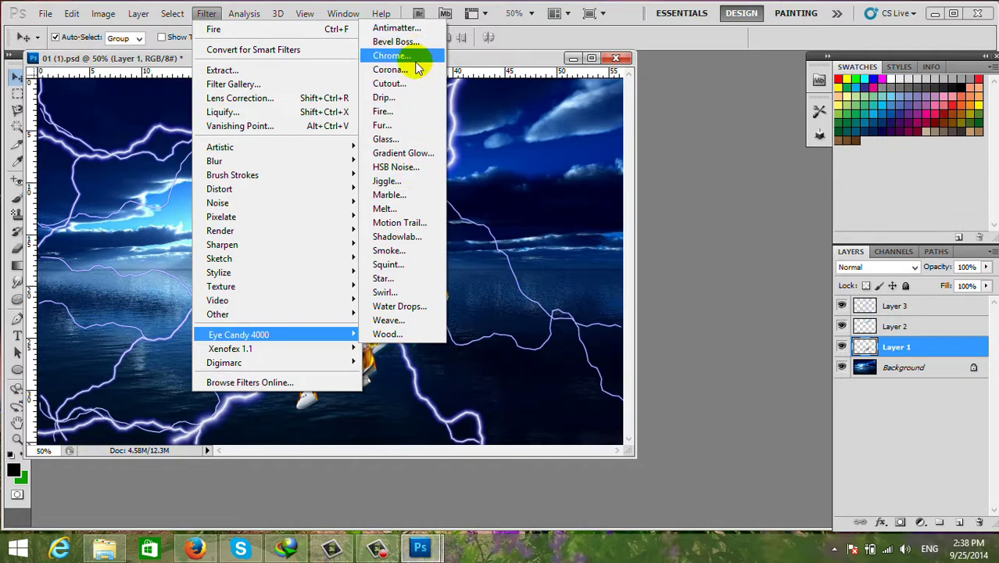
click(391, 252)
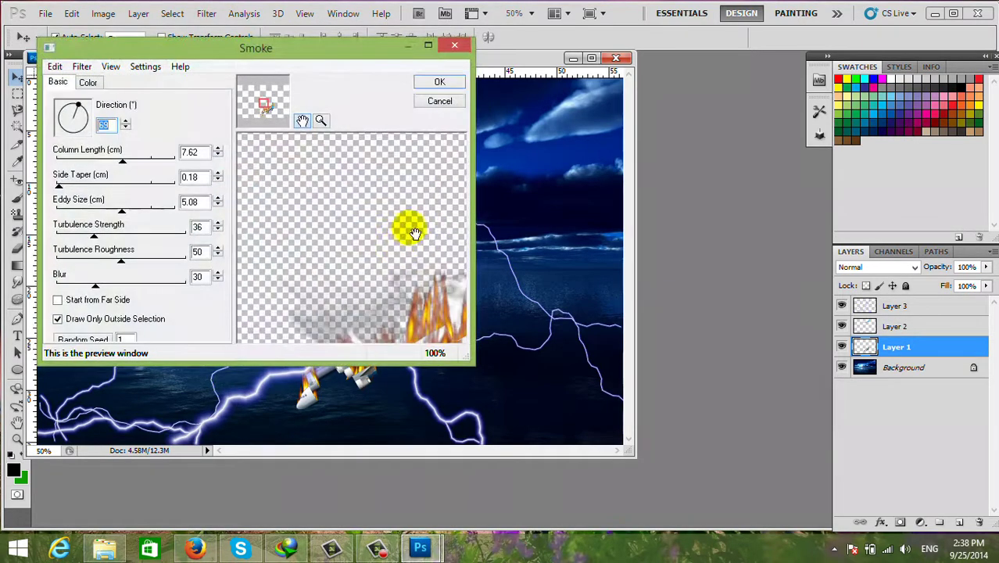
click(441, 82)
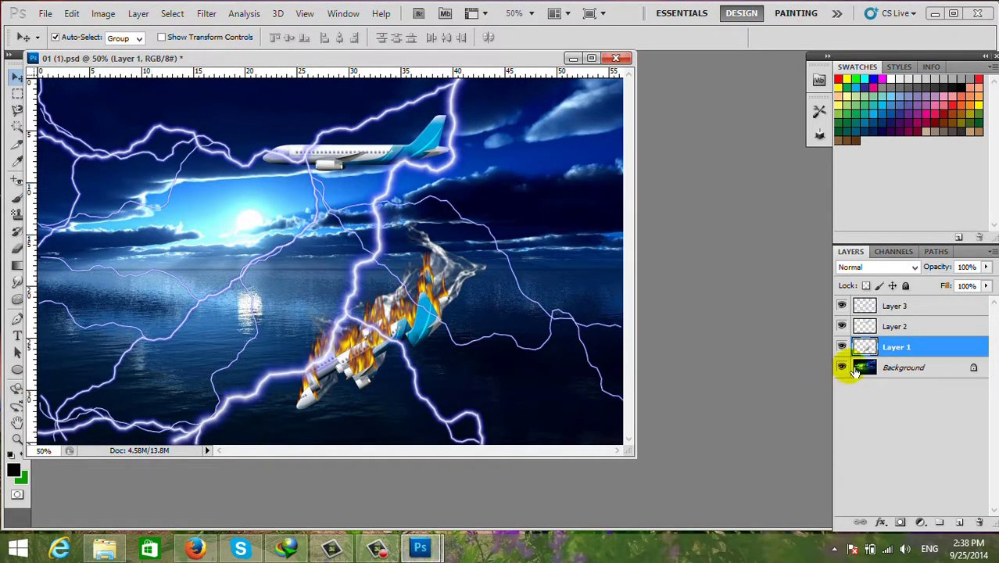
click(887, 368)
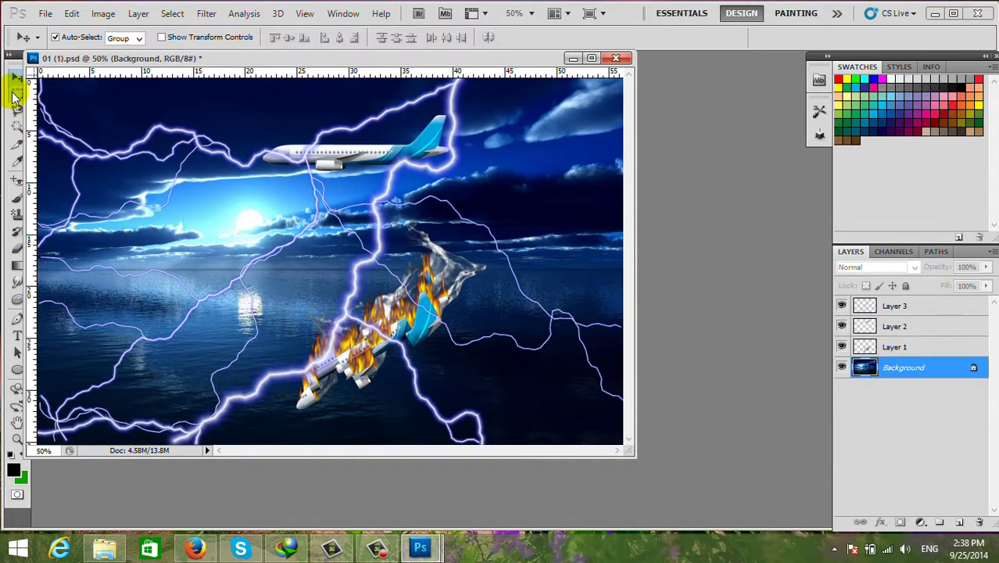
Draw an elliptical selection on the sea under the plane's nose and distort it into a slanted oval.
drag(17, 93, 63, 108)
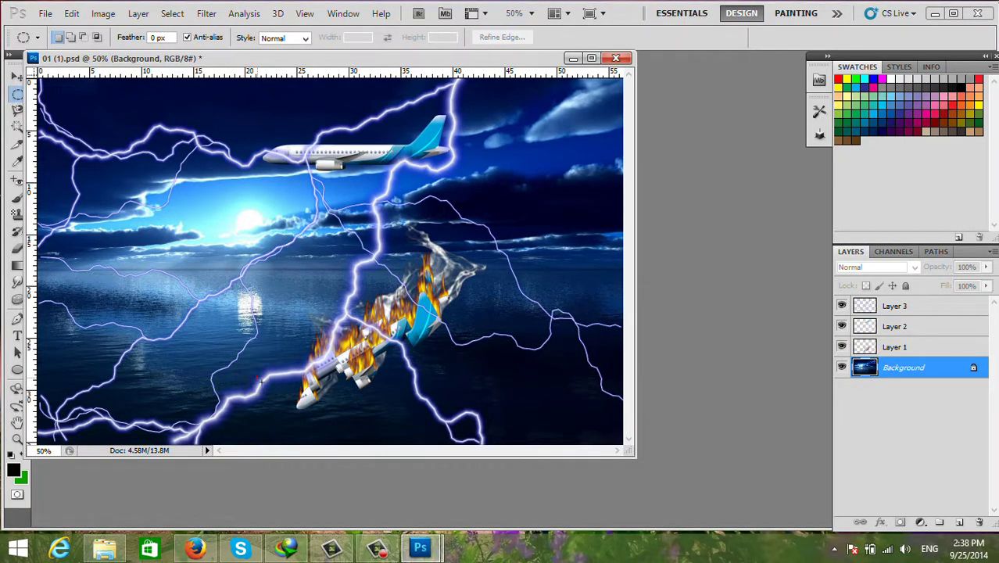
drag(258, 378, 316, 438)
right_click(299, 408)
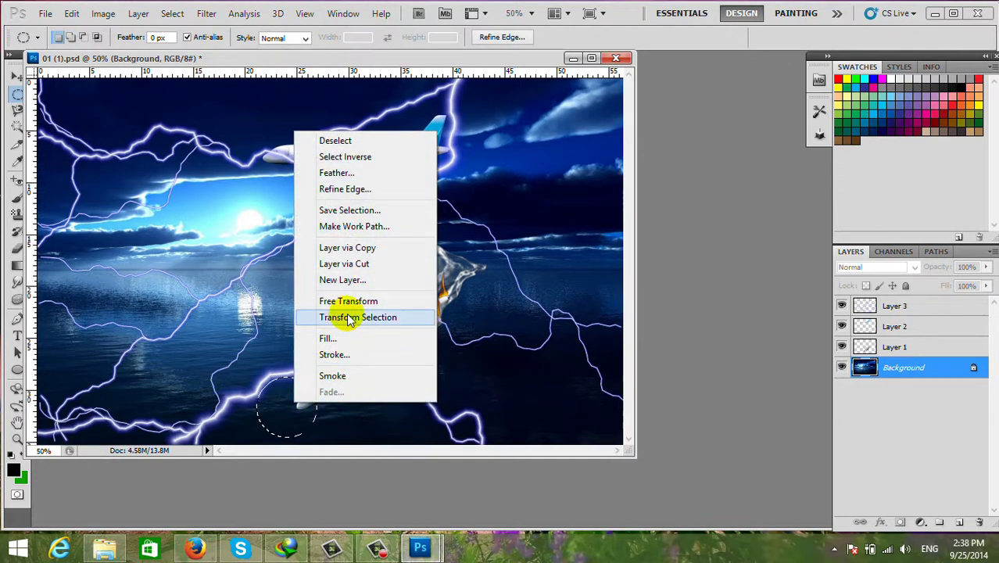
click(348, 314)
right_click(302, 394)
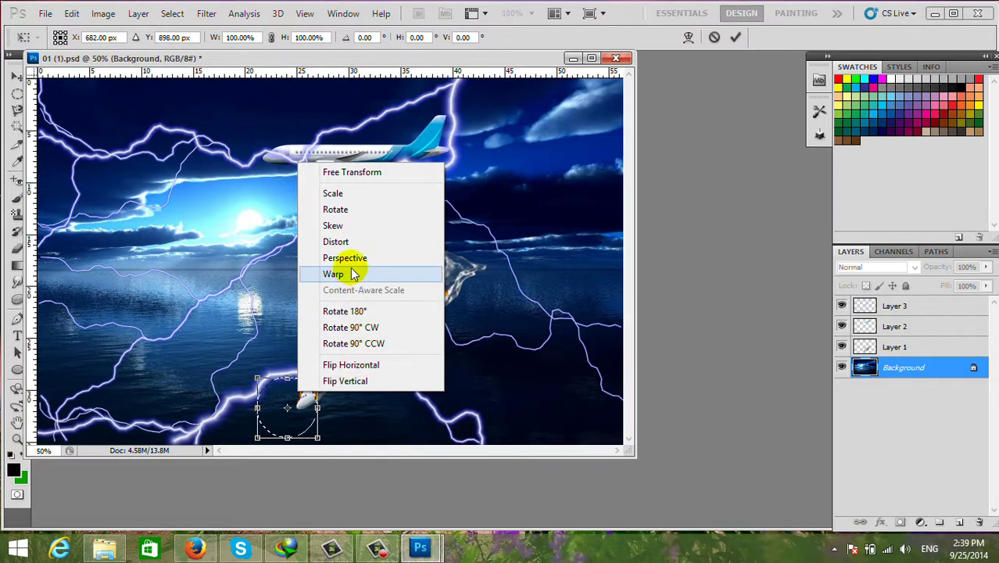
click(338, 242)
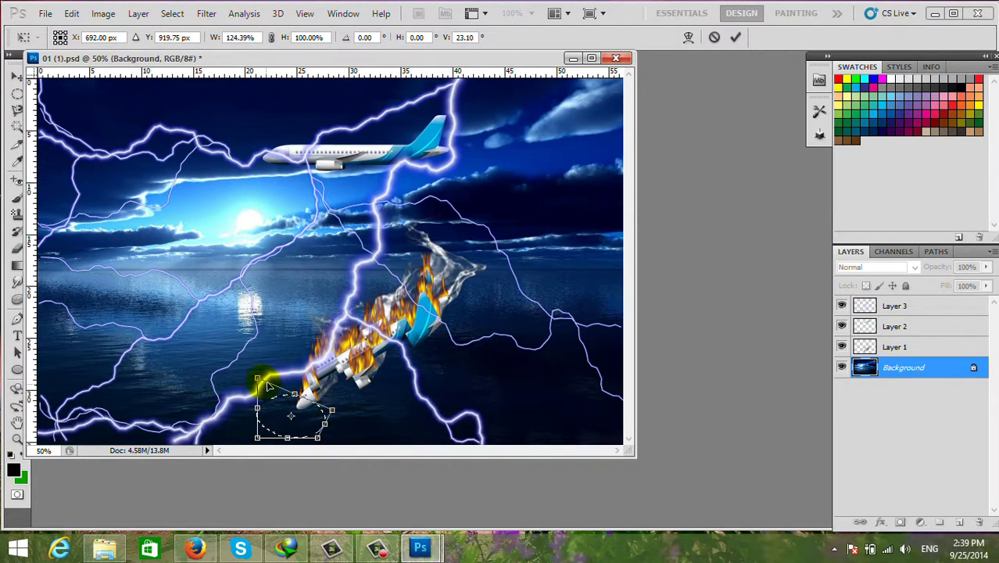
drag(259, 381, 261, 403)
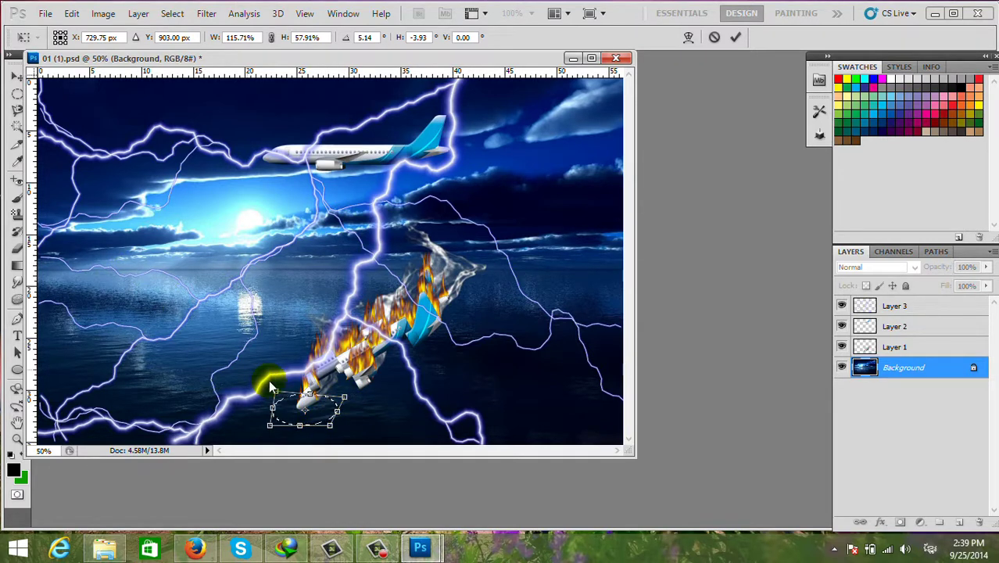
Scale the oval selection outward around the plane's nose and commit it.
right_click(297, 398)
click(348, 189)
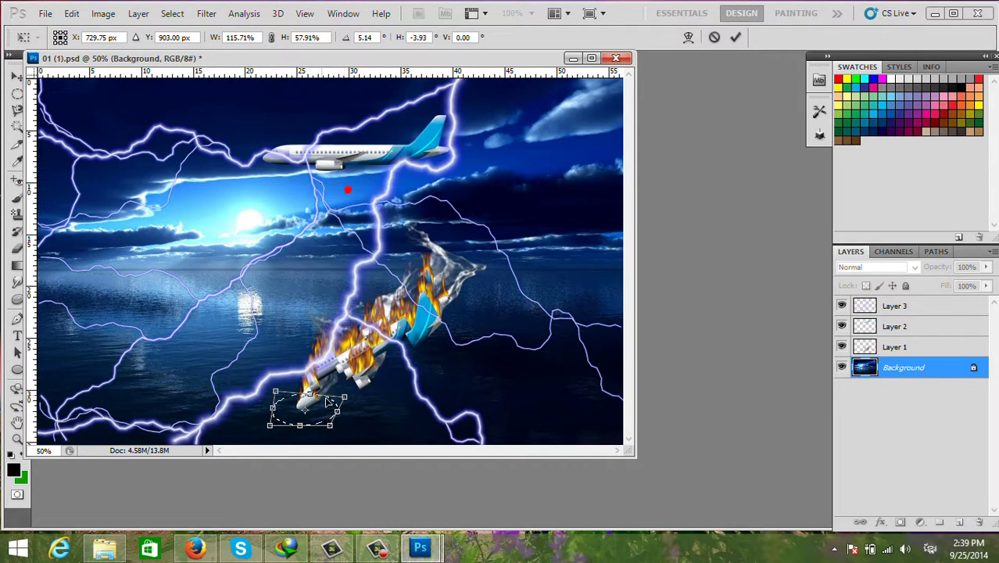
drag(359, 402, 368, 399)
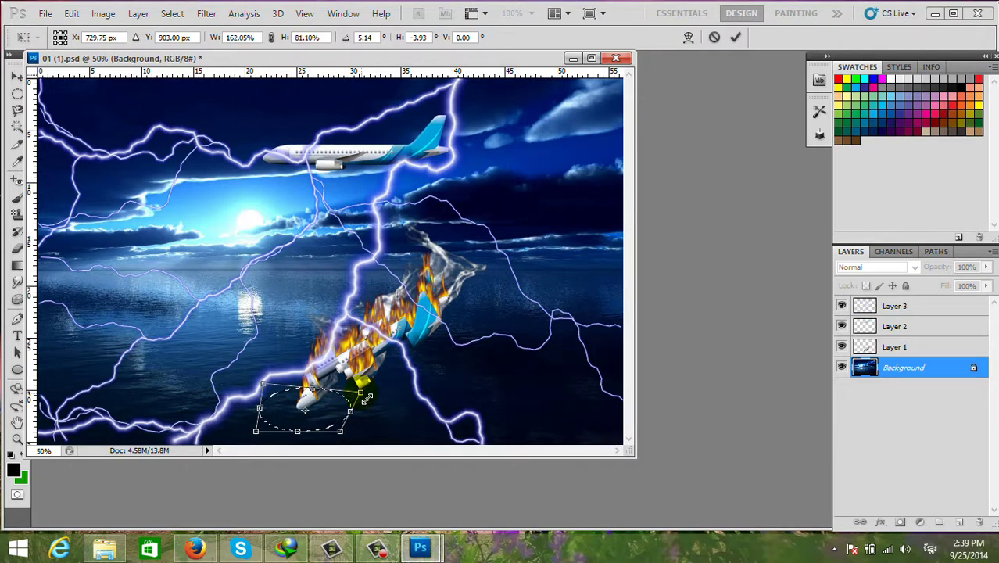
key(Return)
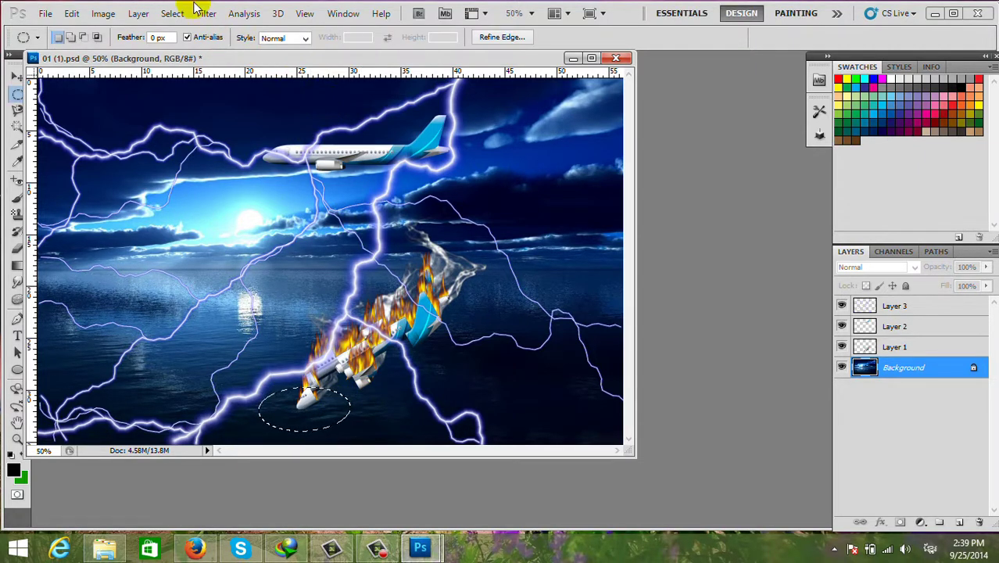
Twirl the sea inside the oval at angle 279 into a whirlpool, then deselect.
click(201, 13)
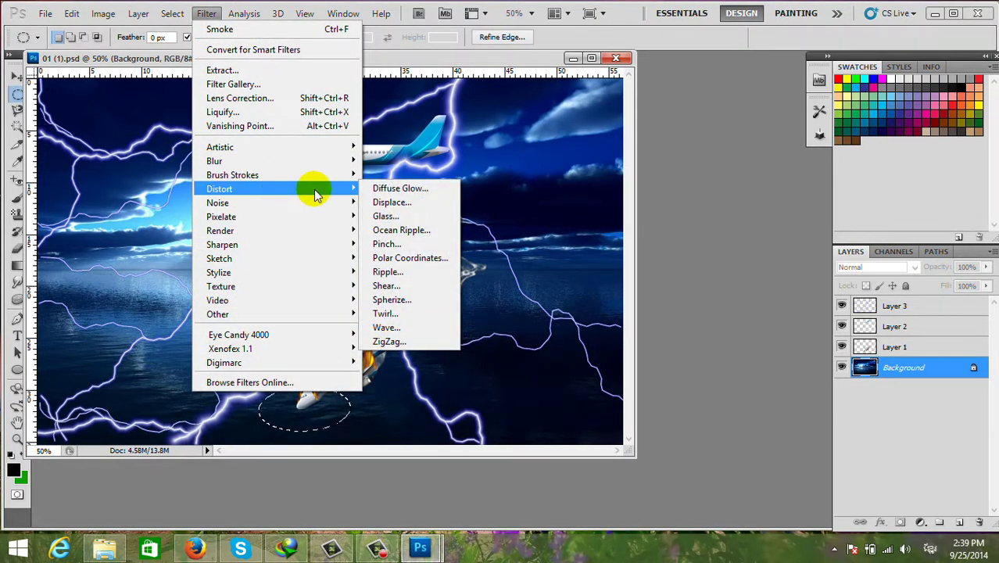
mouse_move(219, 188)
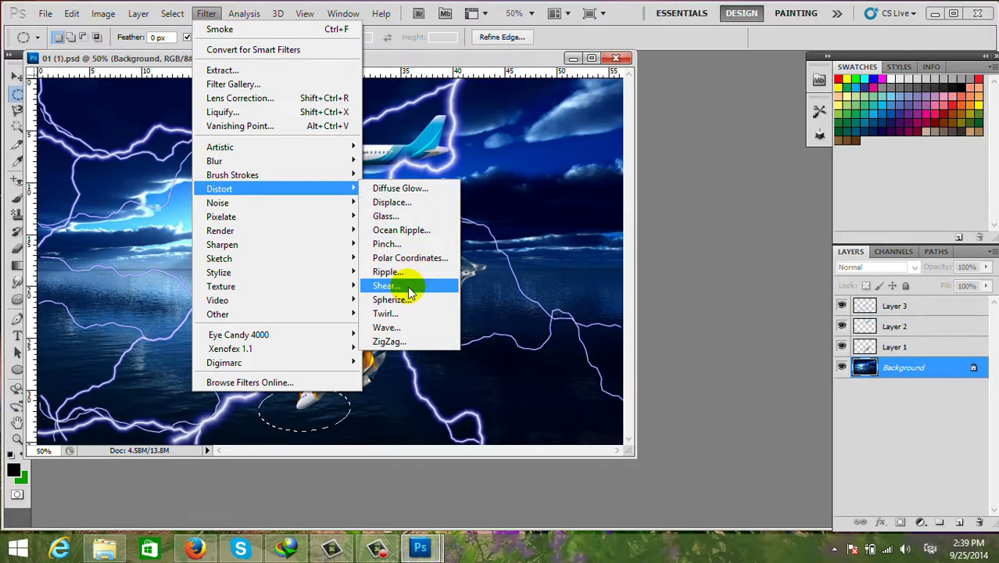
click(395, 314)
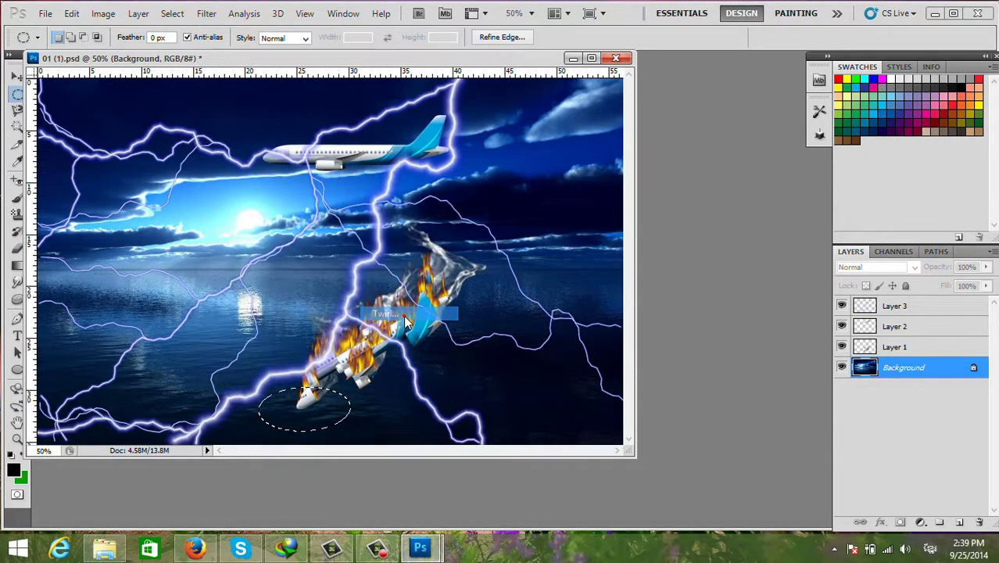
drag(452, 340, 475, 343)
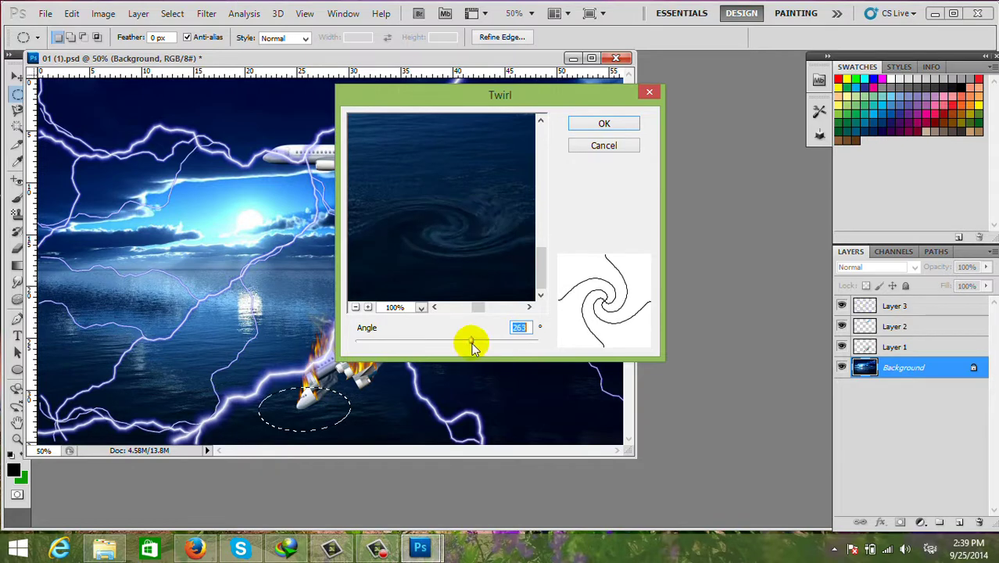
click(605, 123)
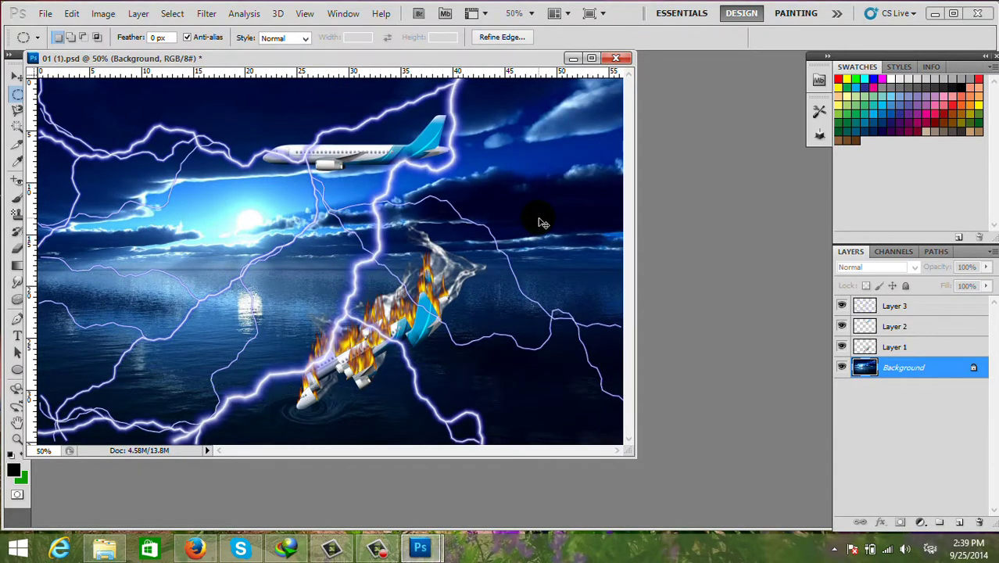
click(542, 222)
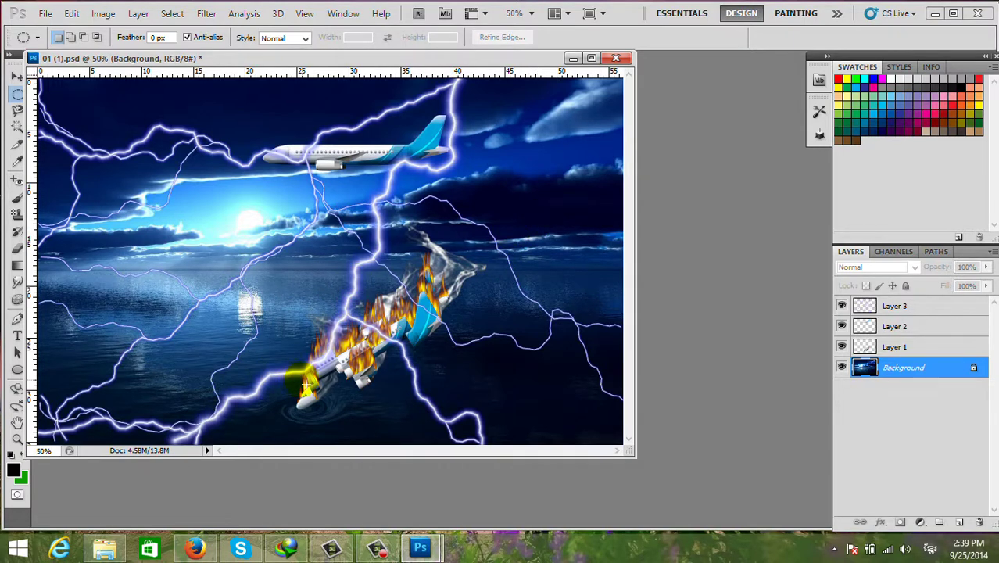
click(221, 203)
Nudge the burning plane layer into place and set a 41 px, 0% hardness eraser.
click(17, 76)
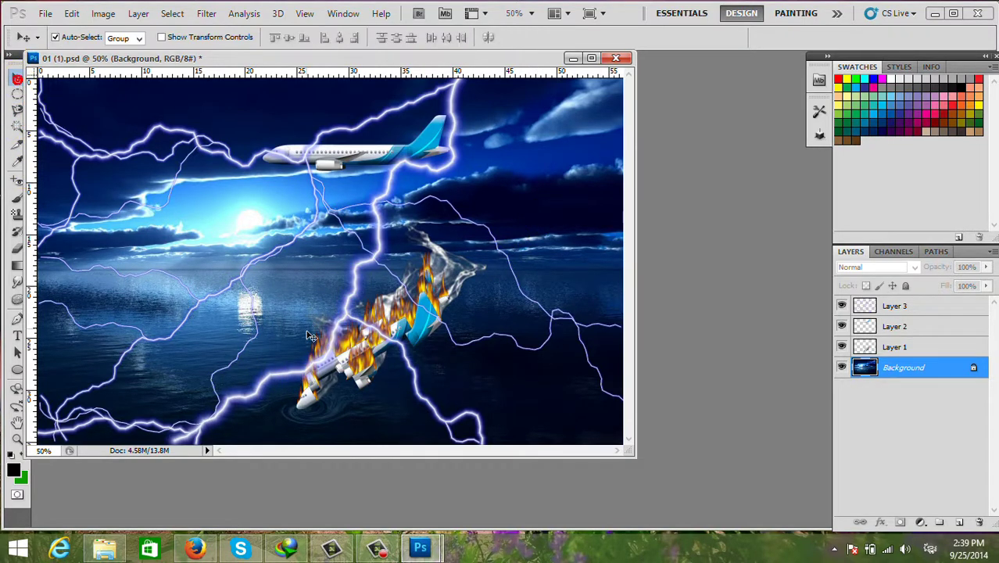
mouse_move(353, 367)
mouse_down()
mouse_move(366, 373)
mouse_move(355, 377)
mouse_up()
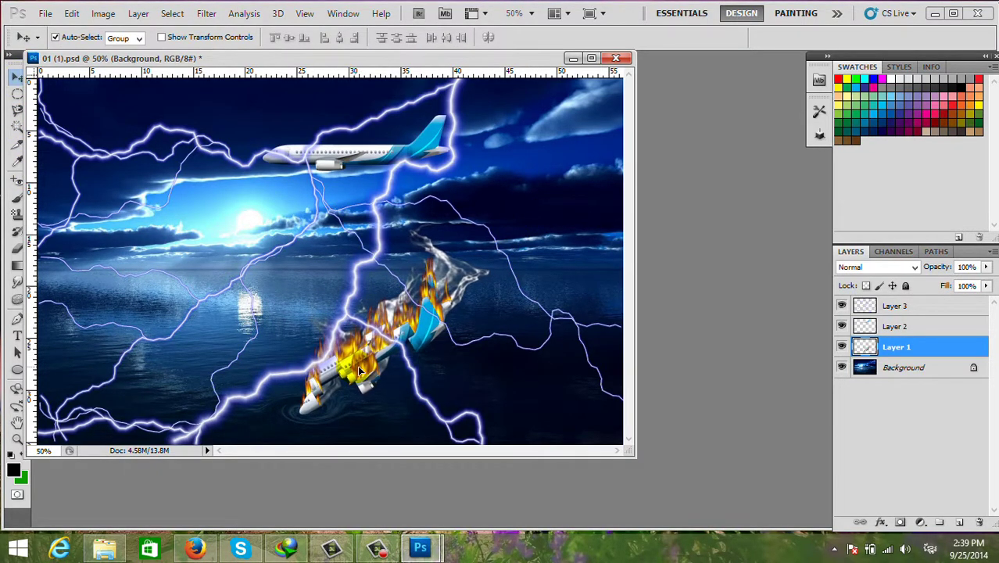
click(123, 233)
drag(17, 248, 54, 250)
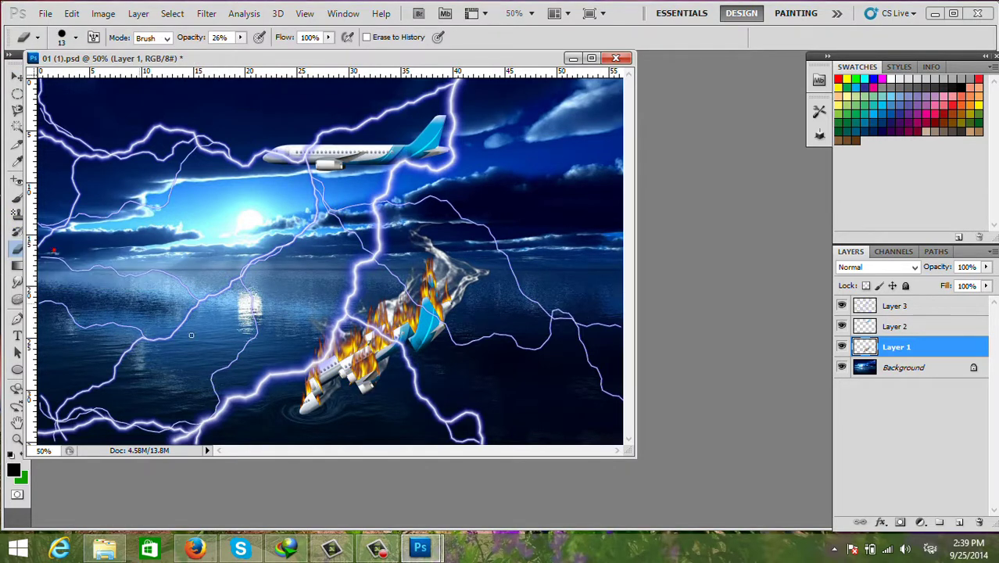
right_click(313, 411)
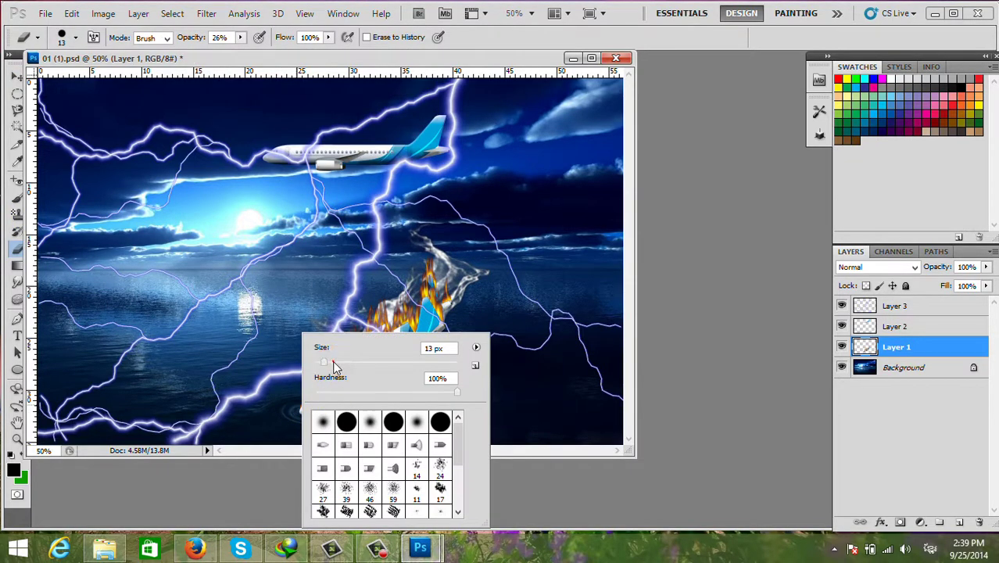
drag(323, 362, 343, 362)
click(314, 422)
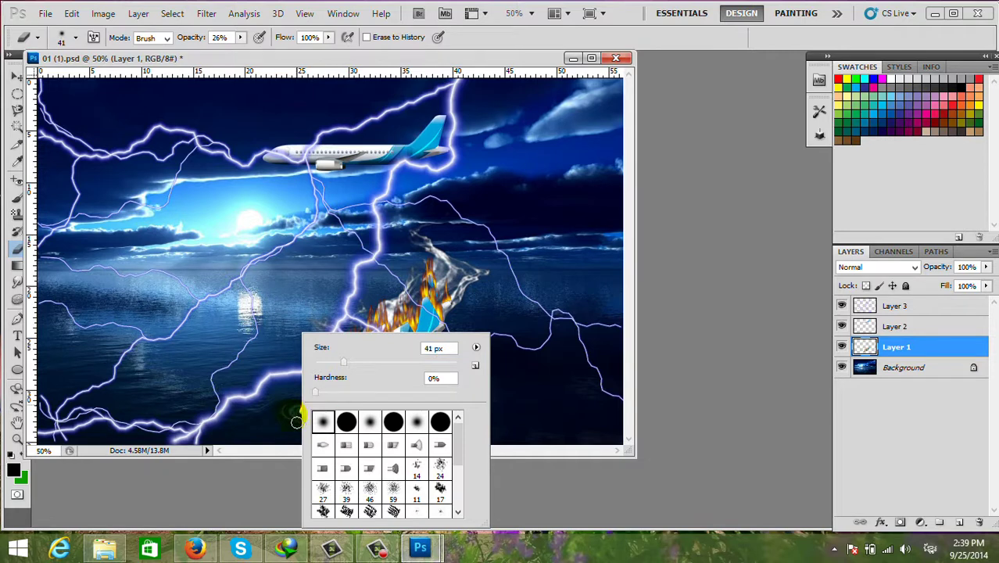
click(296, 422)
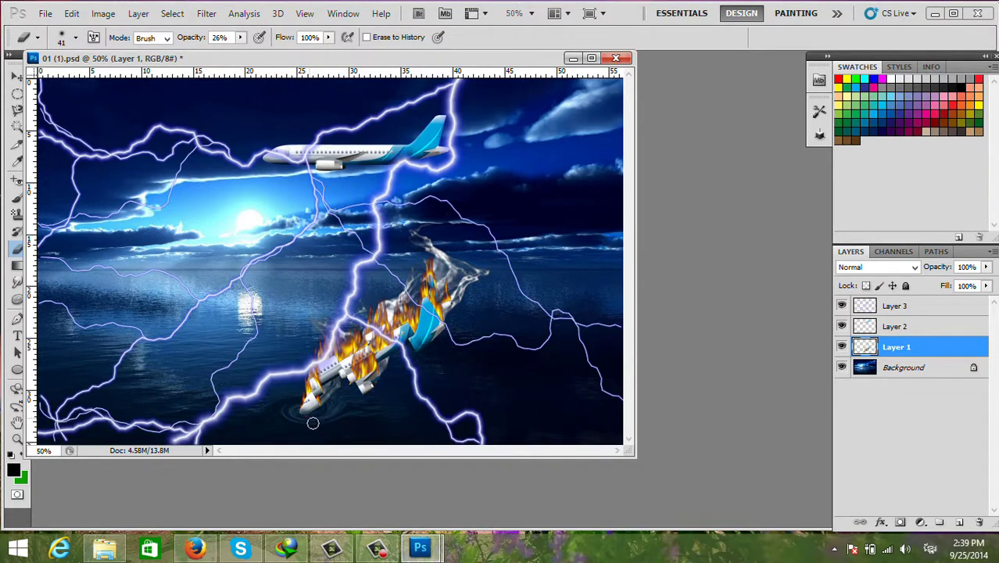
Softly erase the plane's nose so it fades into the whirlpool water.
mouse_move(284, 403)
mouse_down()
mouse_move(313, 401)
mouse_move(305, 412)
mouse_move(290, 405)
mouse_up()
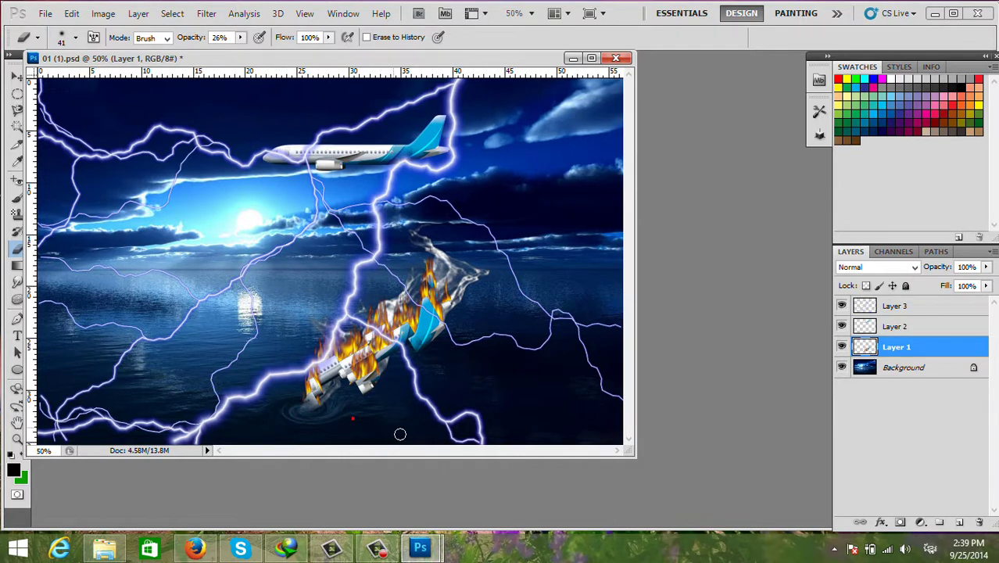
scroll(312, 320, down, 2)
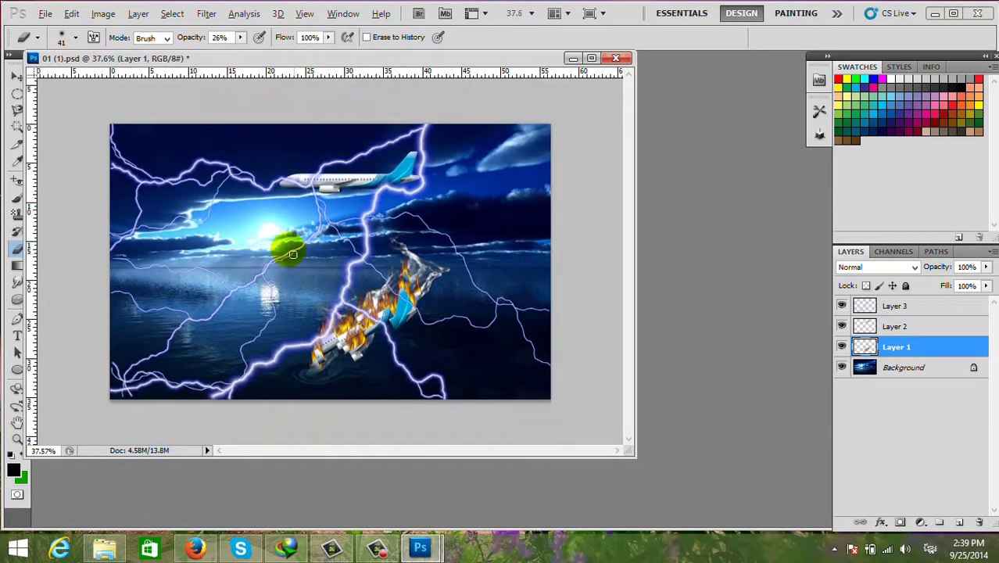
scroll(293, 255, down, 1)
scroll(291, 250, up, 2)
scroll(291, 247, up, 1)
scroll(290, 245, down, 1)
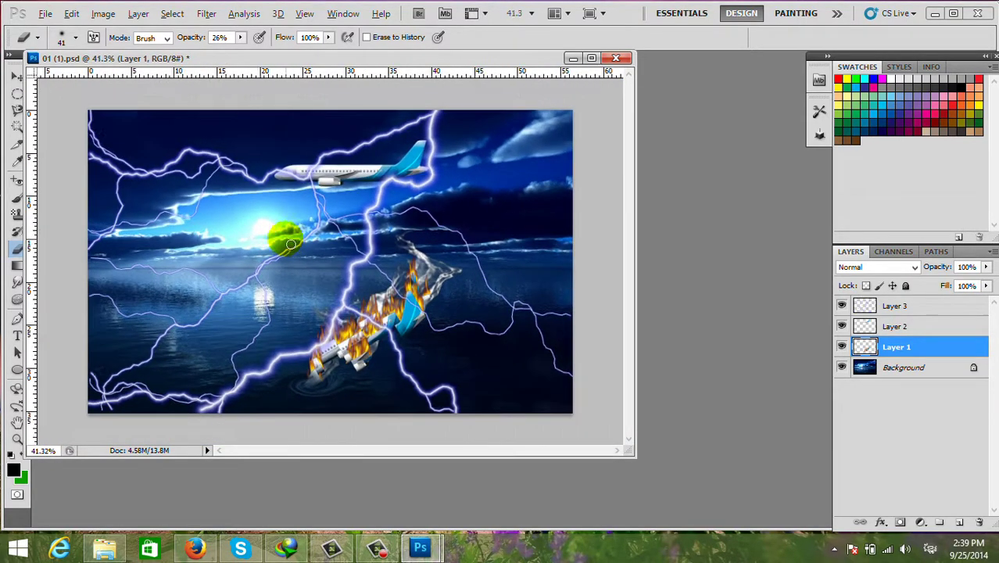
double_click(749, 297)
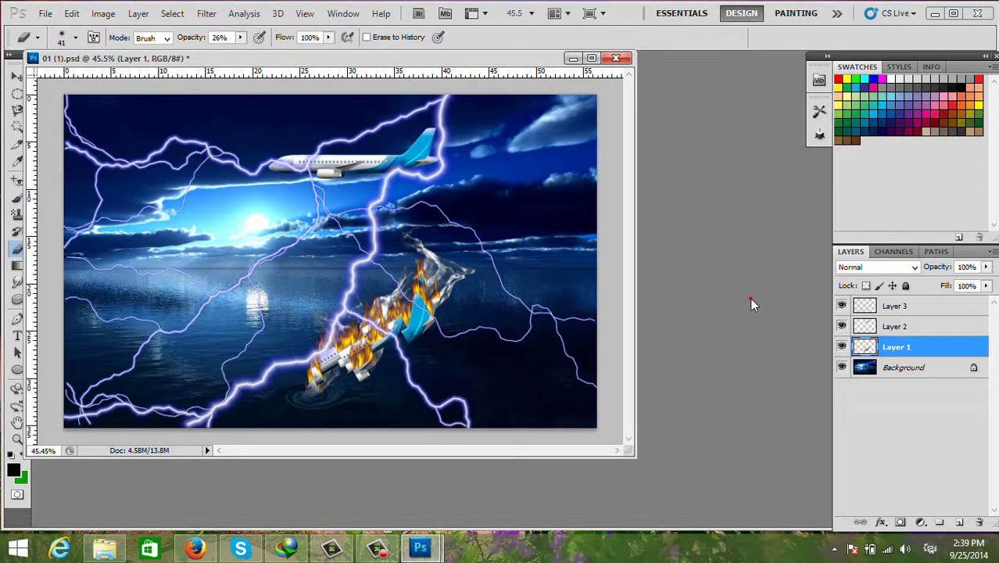
Cancel the quit prompt to keep the composite open and reveal the desktop.
key(Escape)
key(ctrl+q)
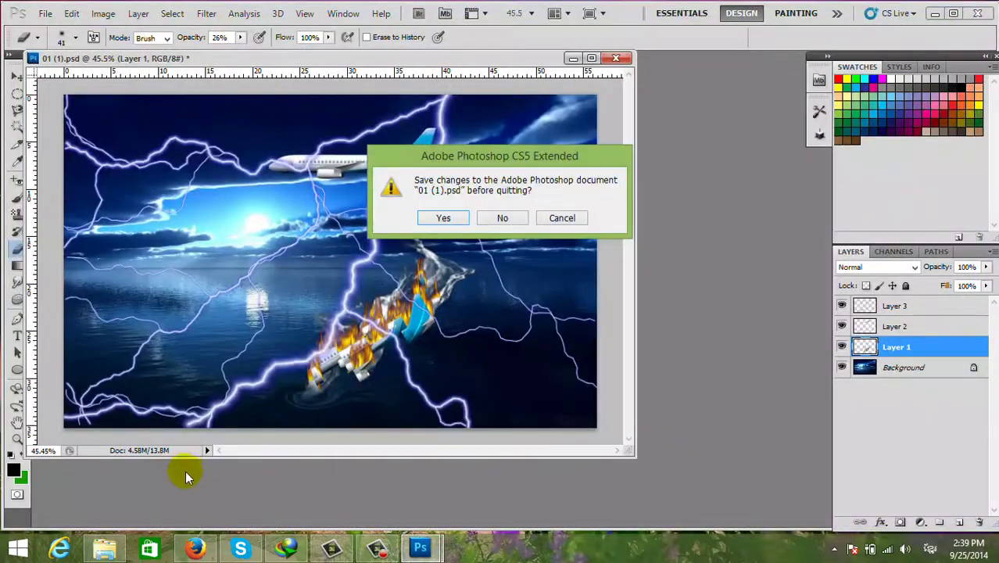
click(562, 218)
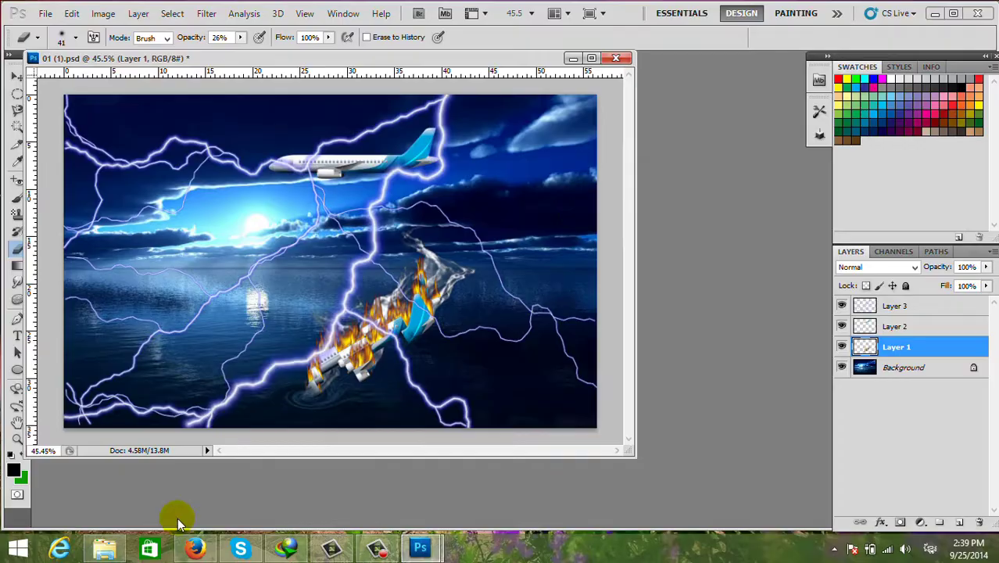
click(104, 549)
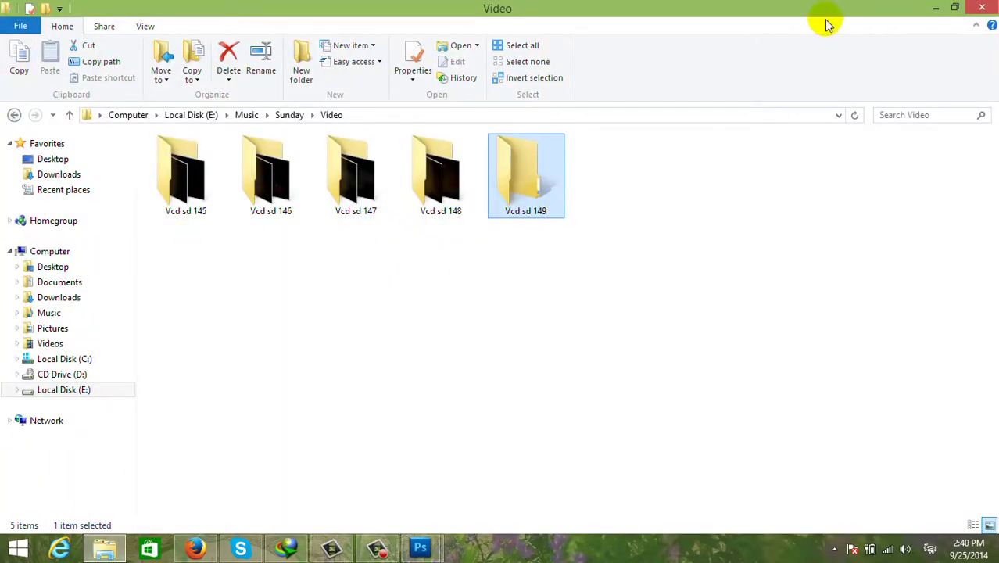
click(982, 8)
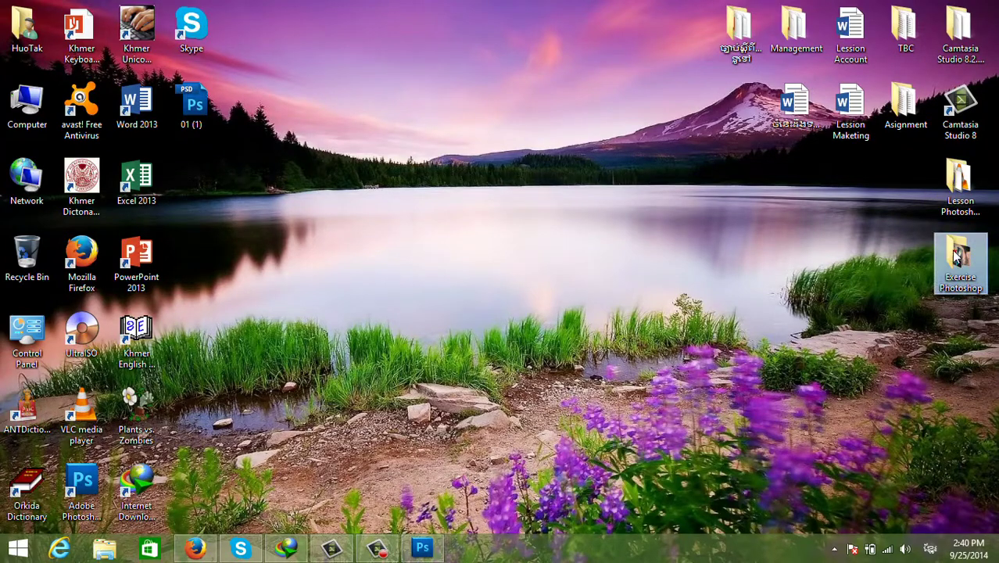
Browse Exercise Photoshop > Listion Photoshop CS$ > Lesson (16) in File Explorer.
double_click(960, 262)
double_click(264, 161)
double_click(264, 164)
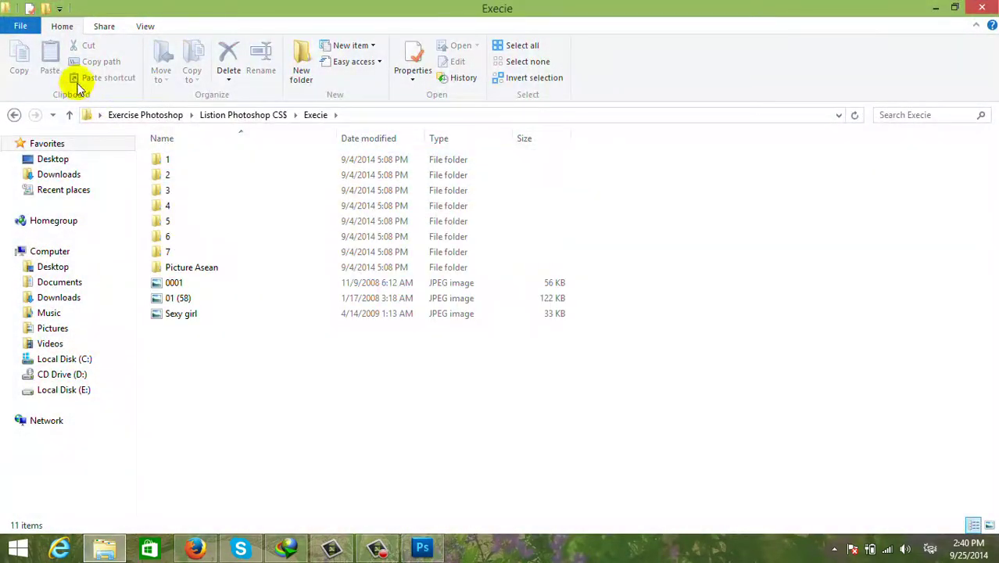
click(14, 114)
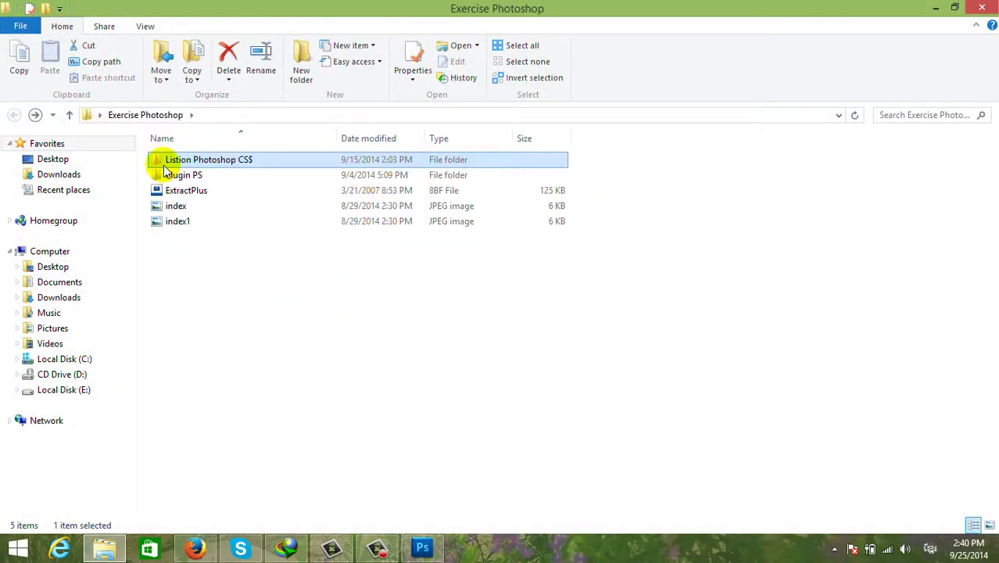
double_click(188, 164)
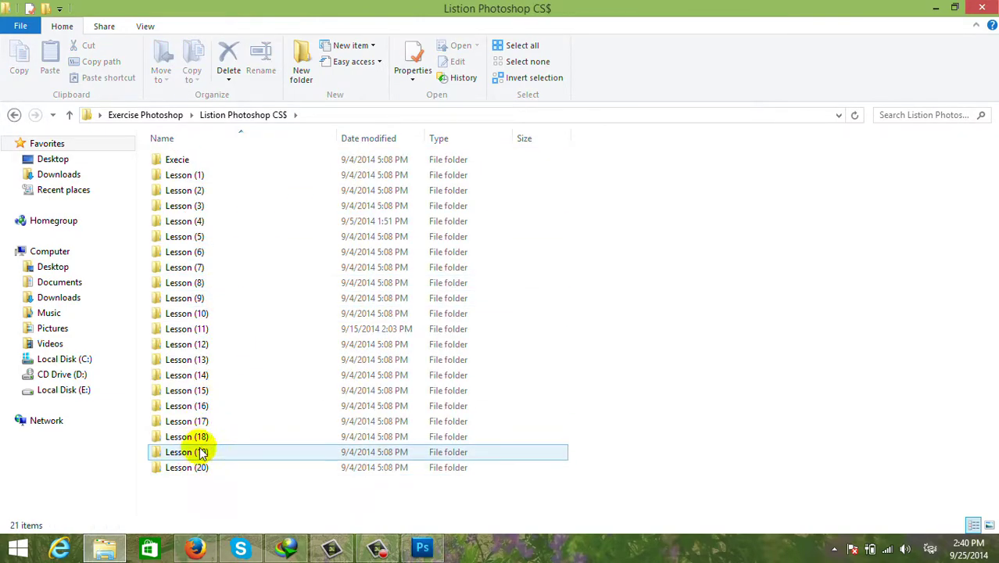
double_click(213, 414)
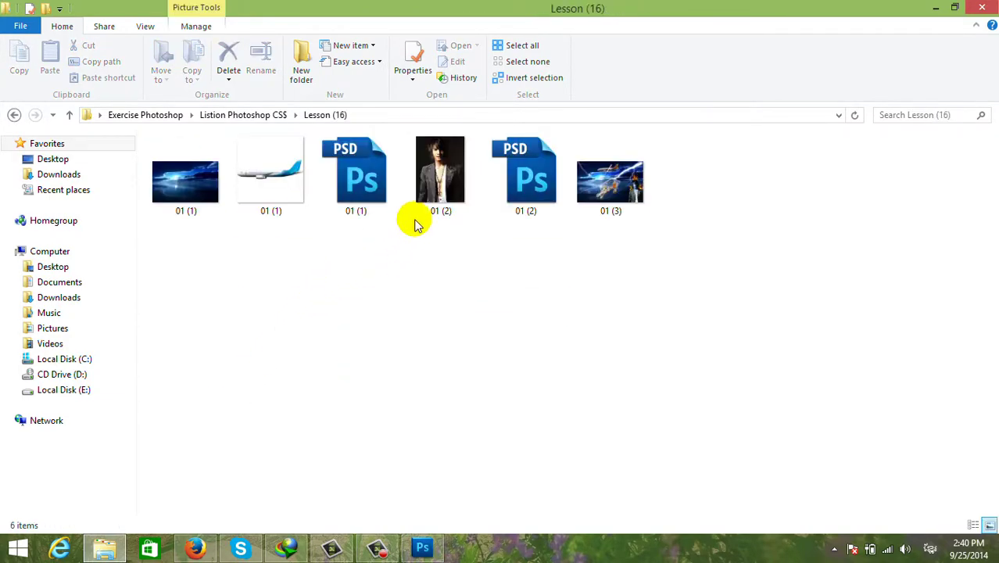
Preview the 01 (2) photo in Photo Viewer, then open the finished 01 (3) composite.
click(428, 181)
double_click(429, 182)
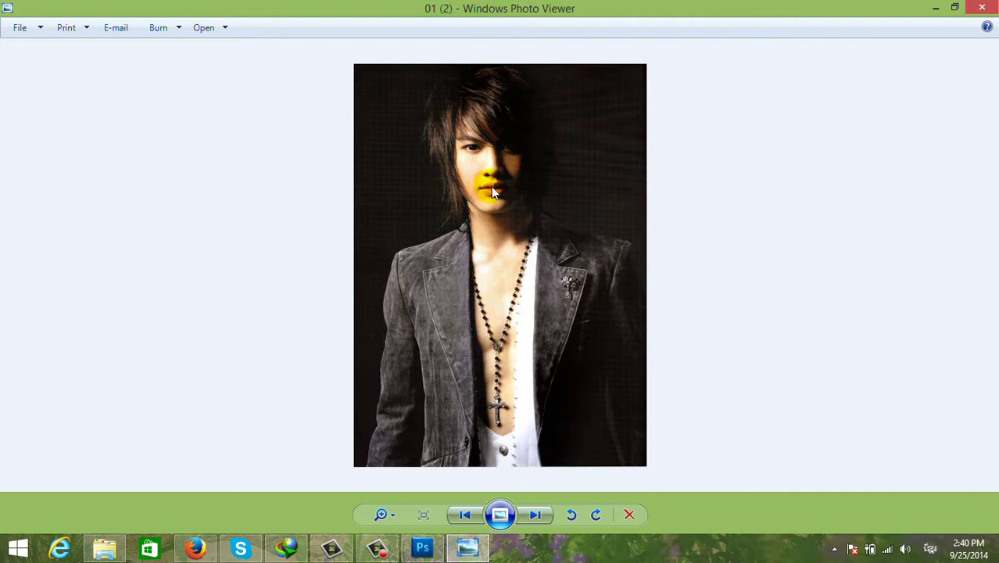
click(984, 8)
double_click(633, 181)
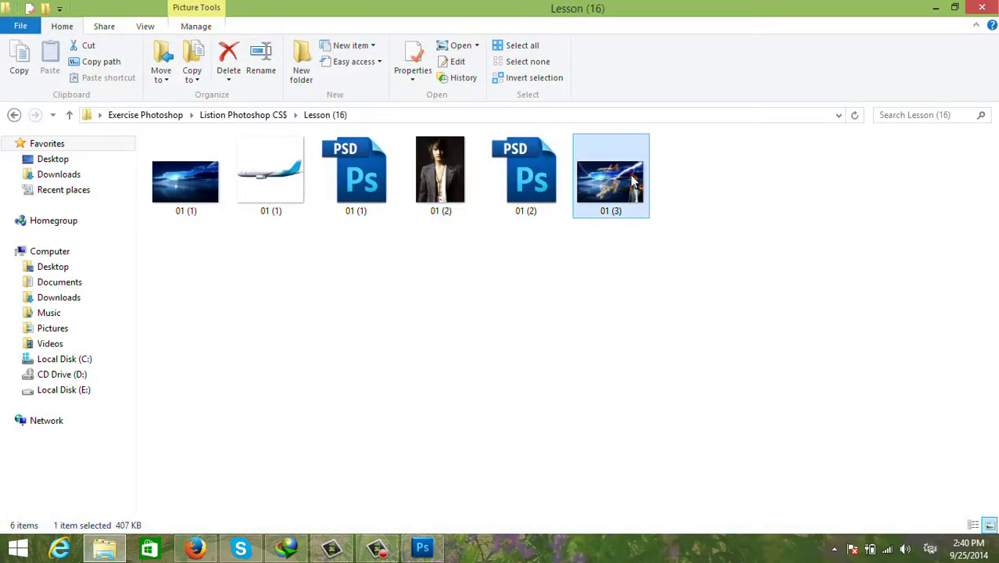